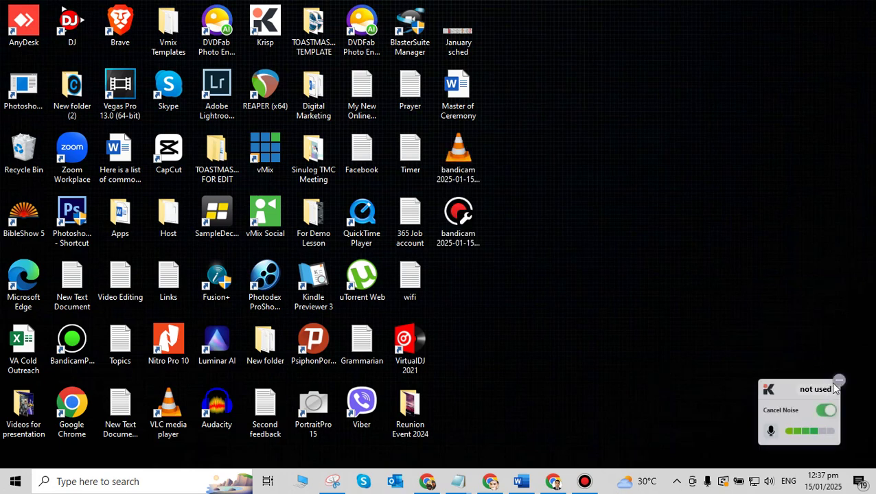
- Dismiss the Krisp notice and launch vMix from its desktop shortcut
click(838, 382)
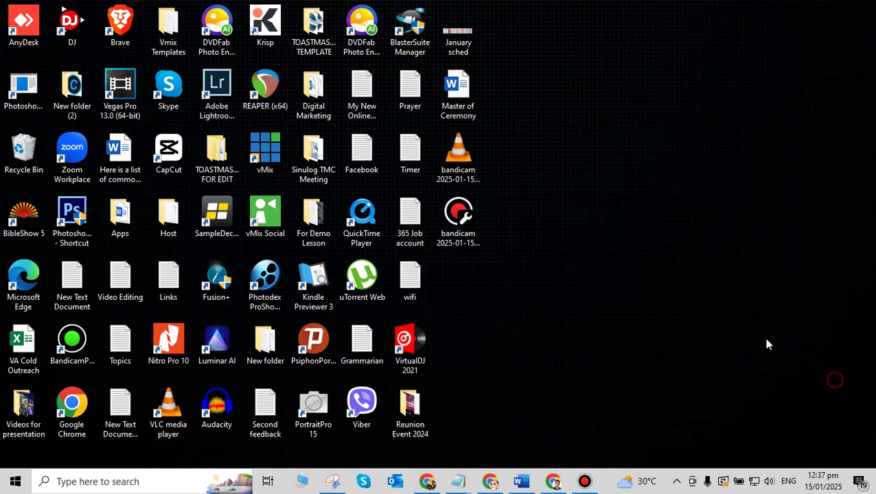
double_click(272, 155)
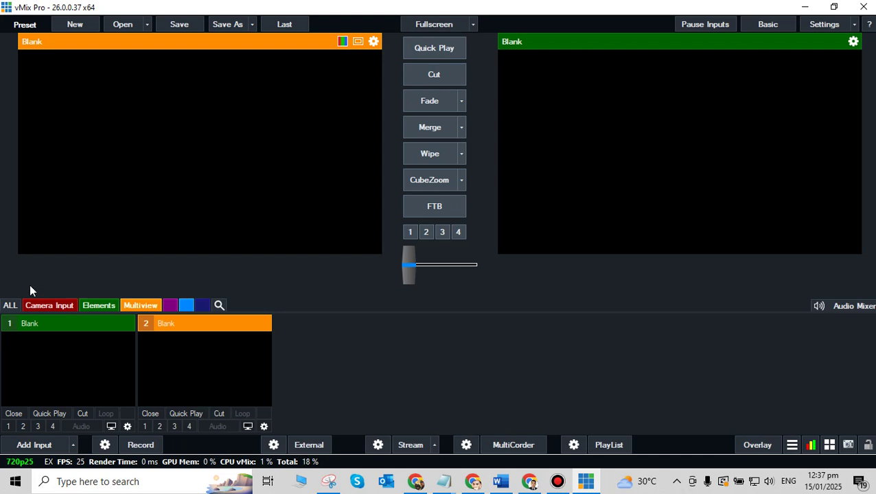
- Rename the ALL input category to All in the Input Categories editor
click(49, 306)
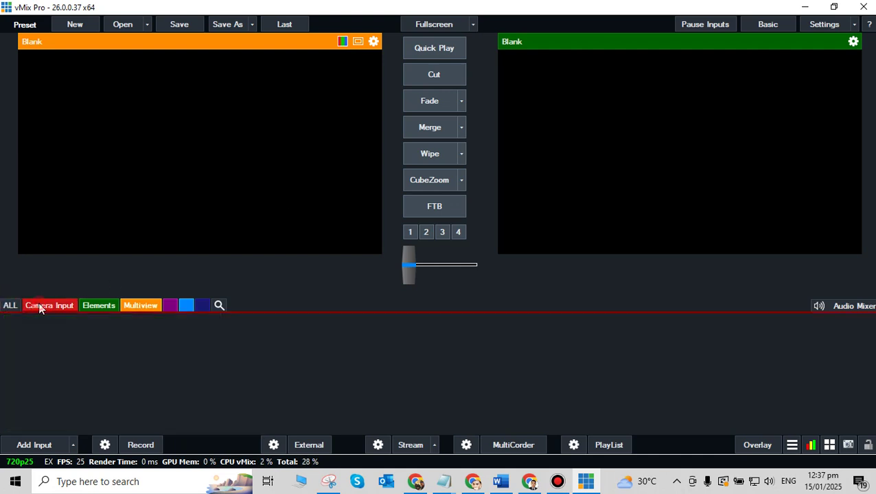
click(9, 306)
right_click(8, 307)
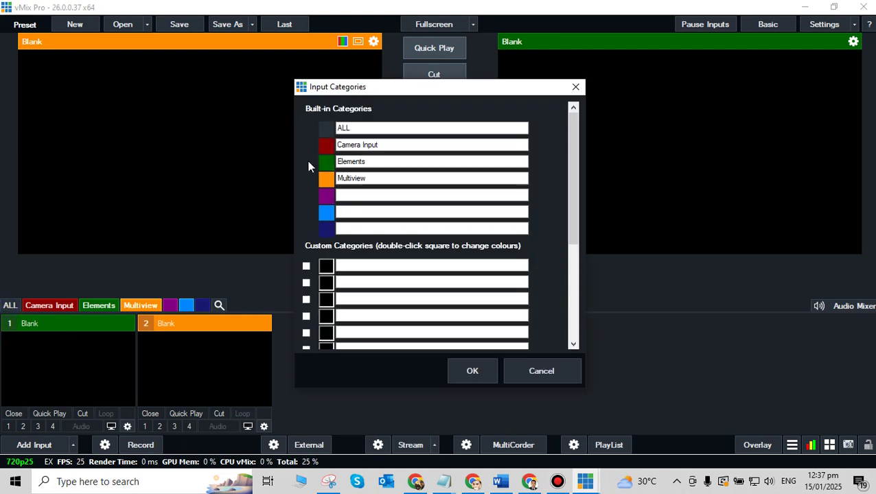
double_click(346, 128)
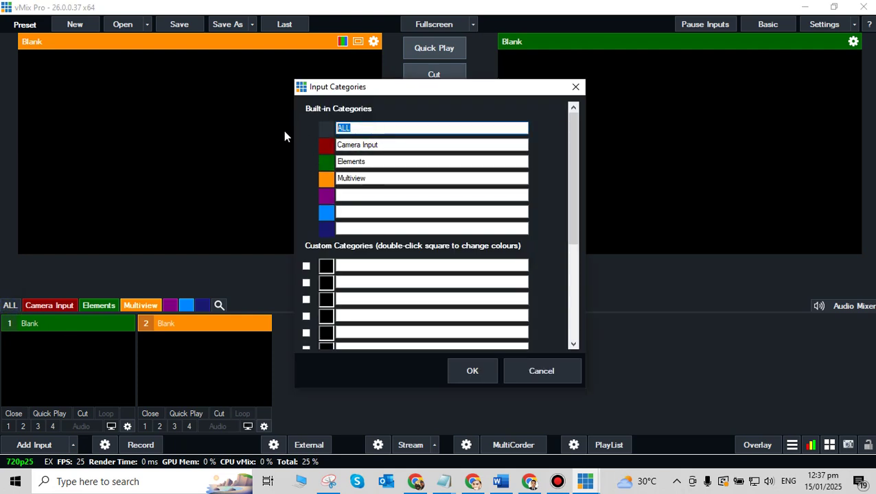
key(BackSpace)
text(All)
click(369, 195)
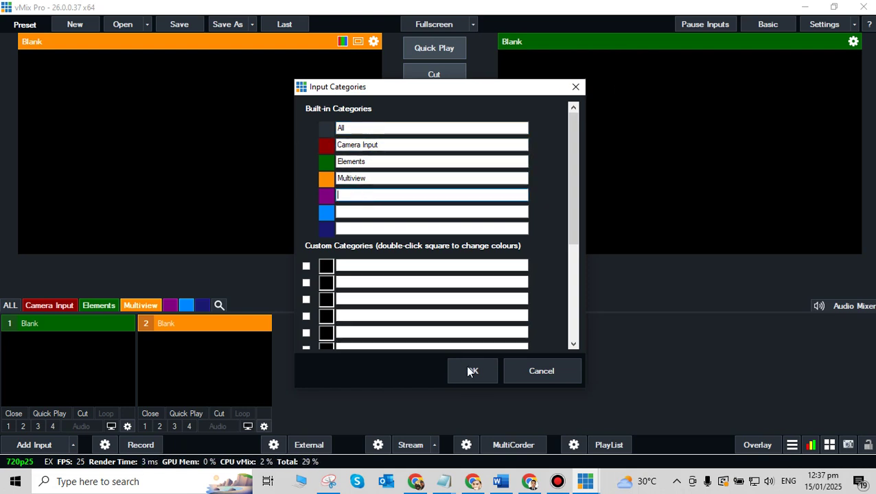
click(457, 370)
- Name the purple, blue and dark-blue categories Audio, Photos and Videos
double_click(167, 306)
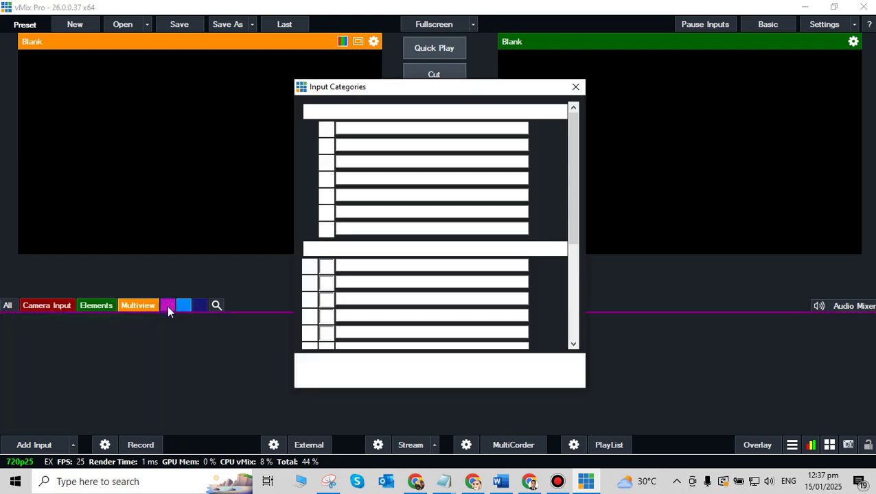
click(342, 197)
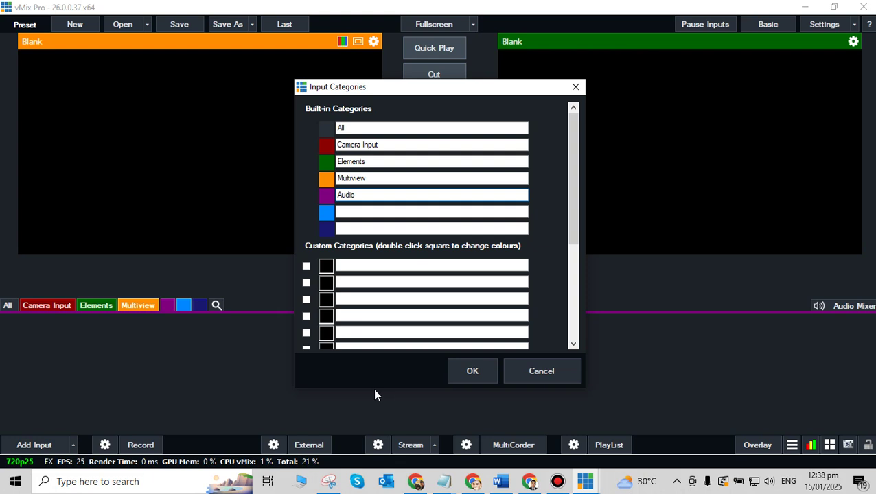
click(467, 374)
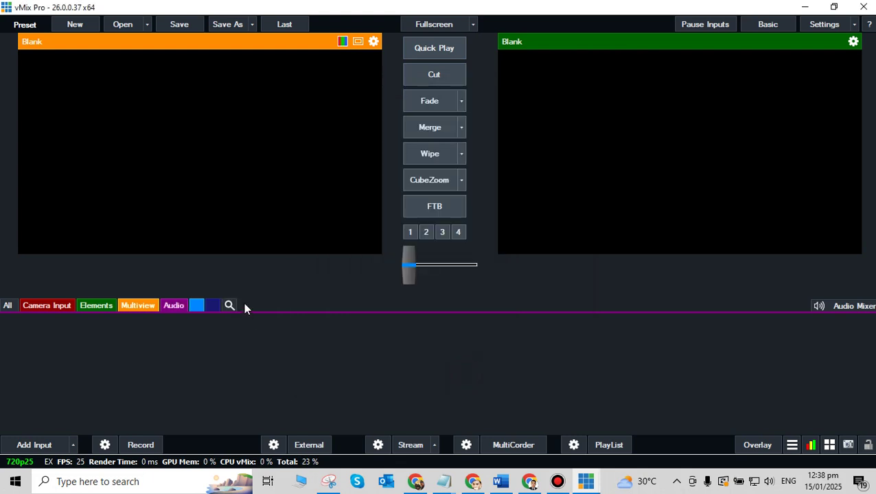
double_click(197, 305)
click(352, 210)
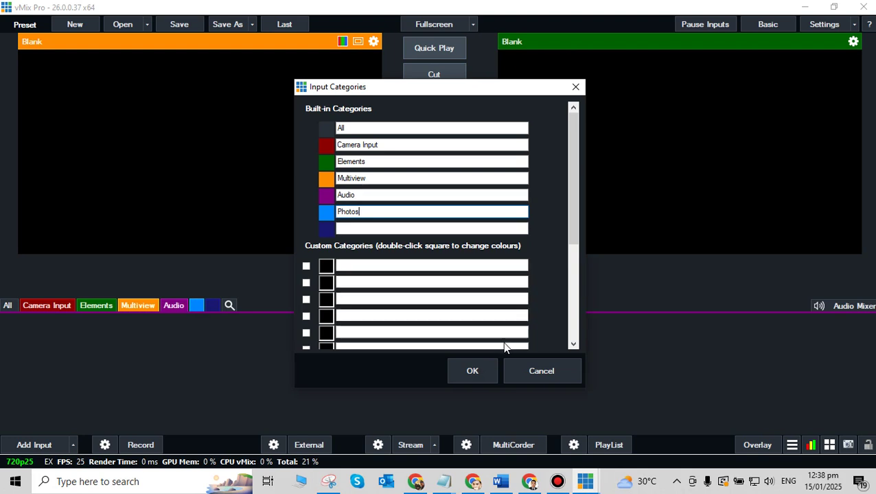
click(473, 369)
double_click(232, 305)
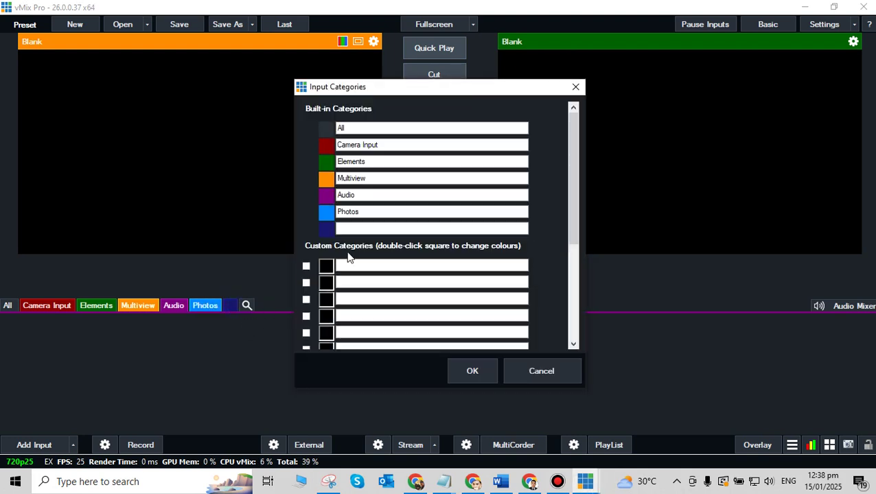
click(350, 227)
text(Videos)
click(469, 368)
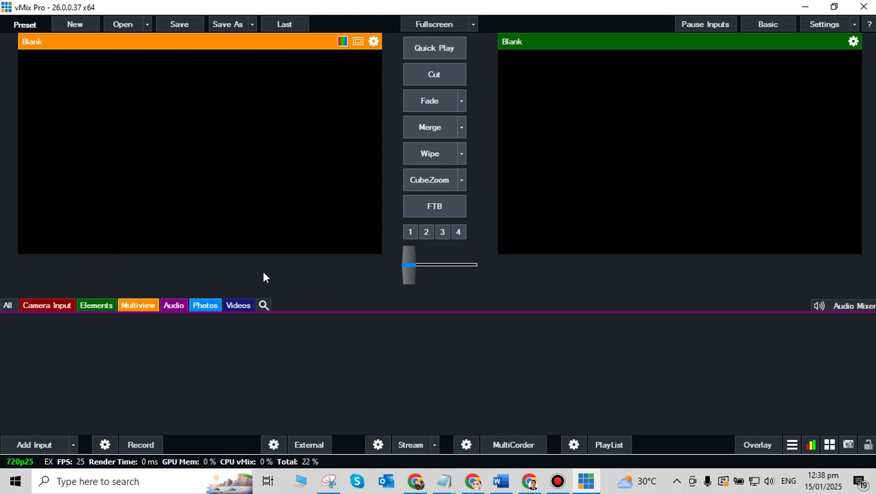
- Open File Explorer and navigate to the Downloads > CAMERA 1 folder
click(301, 481)
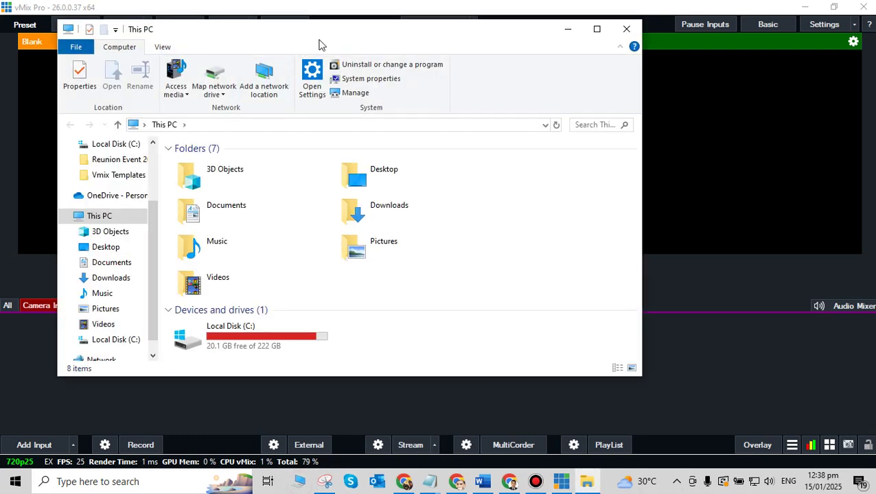
drag(321, 36, 512, 35)
double_click(562, 205)
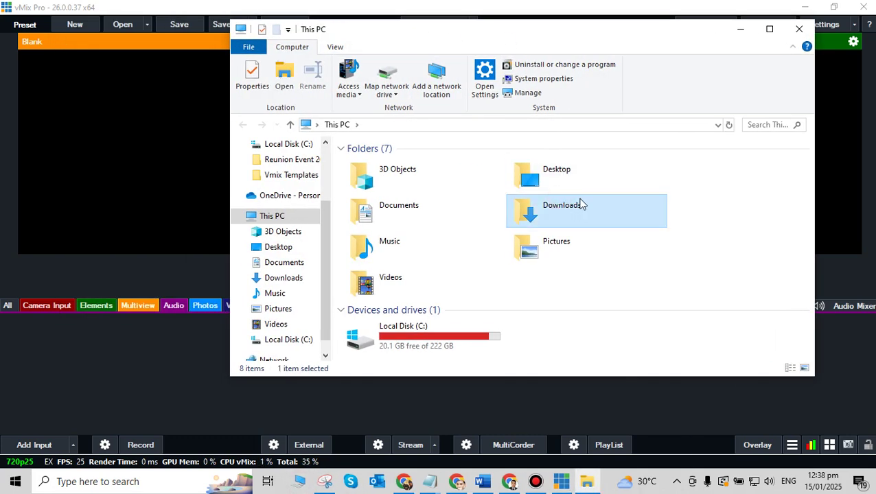
scroll(584, 252, down, 10)
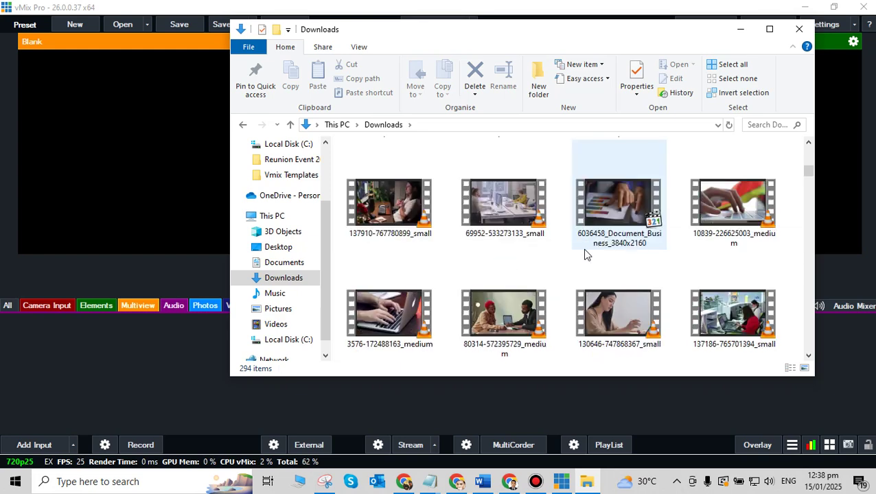
scroll(585, 254, down, 10)
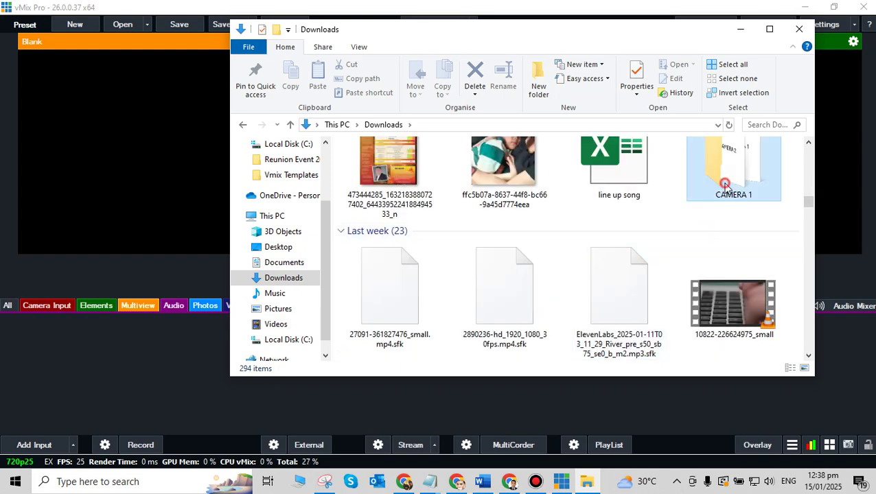
double_click(724, 180)
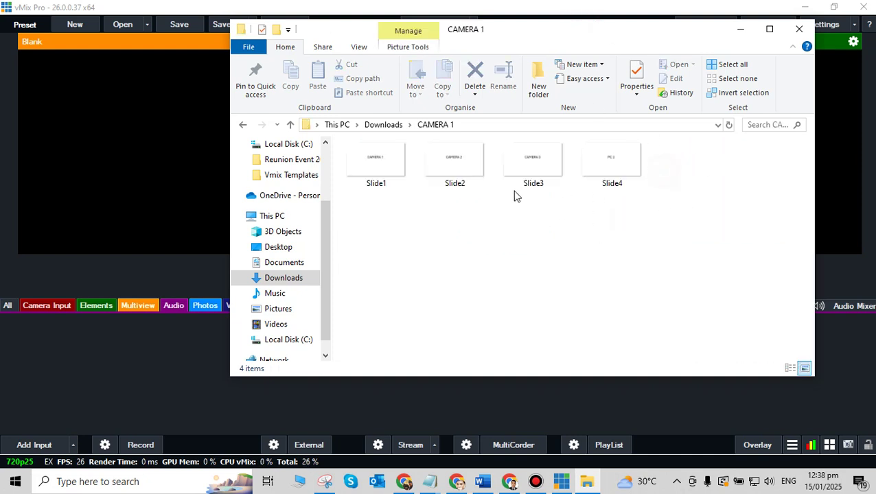
click(640, 178)
- Drag Slide1–Slide4 from CAMERA 1 into vMix's input area, then minimize Explorer
click(6, 310)
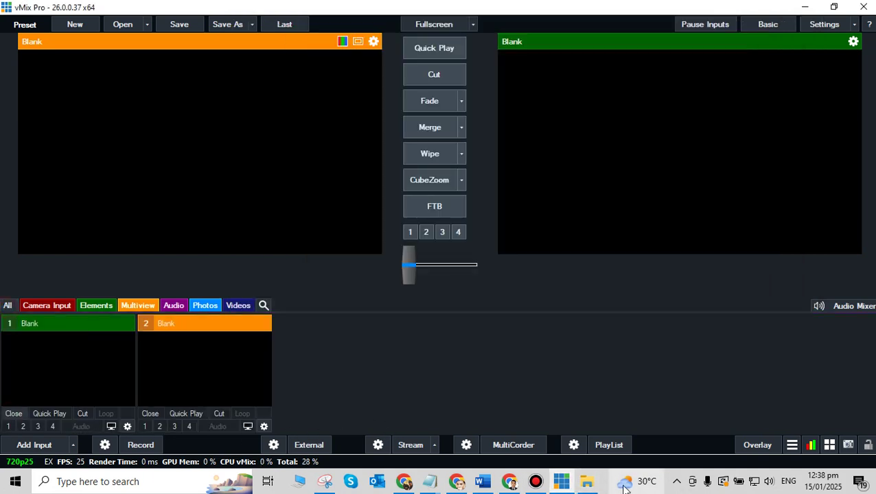
mouse_move(623, 482)
click(553, 462)
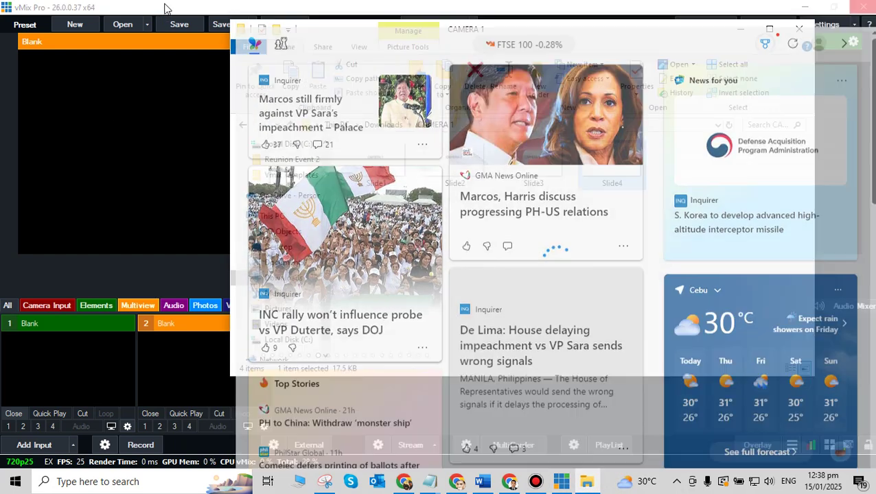
click(572, 481)
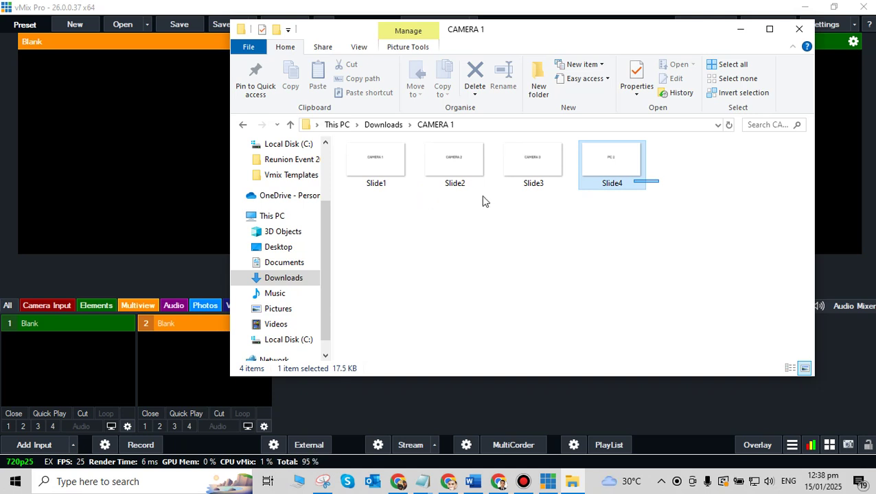
key(ctrl+a)
click(453, 164)
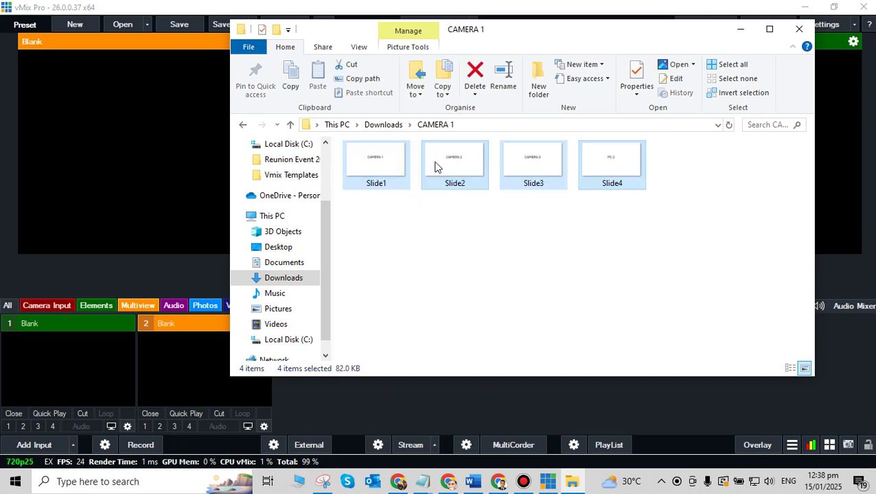
click(397, 158)
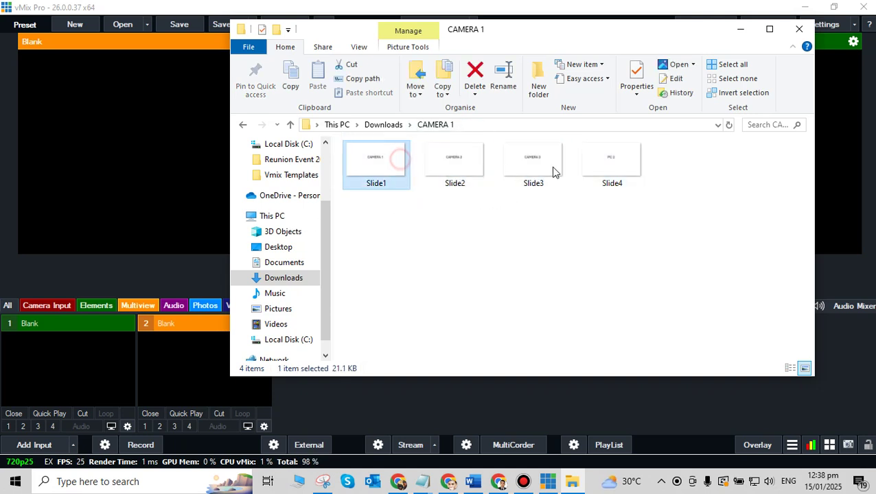
drag(639, 183, 364, 153)
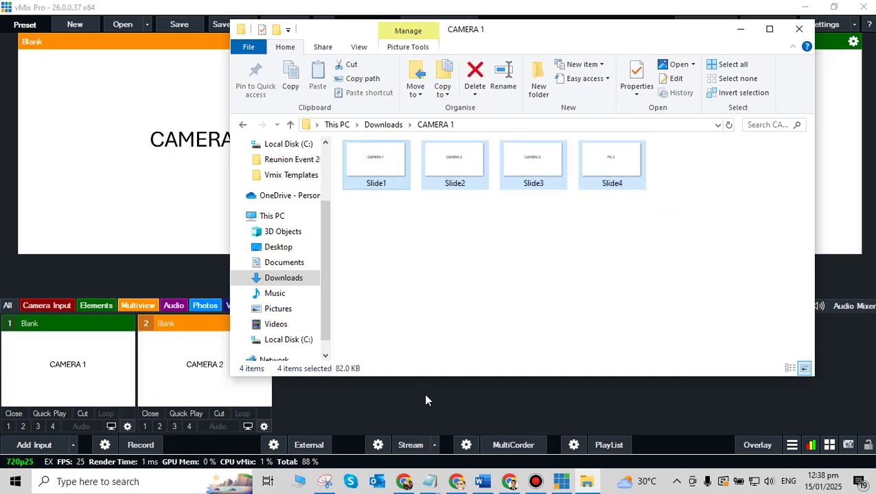
click(741, 29)
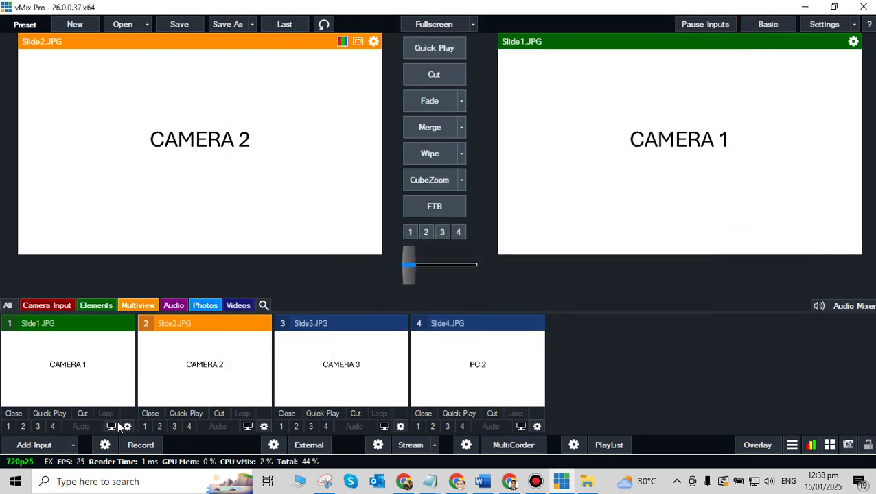
- Rename the Slide1 and Slide2 inputs to CAMERA 1 and CAMERA 2
click(127, 427)
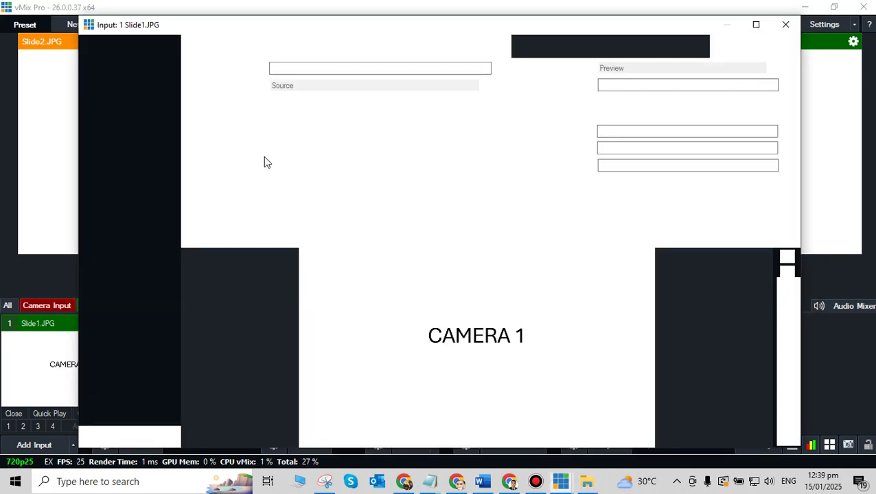
click(309, 68)
drag(309, 68, 271, 68)
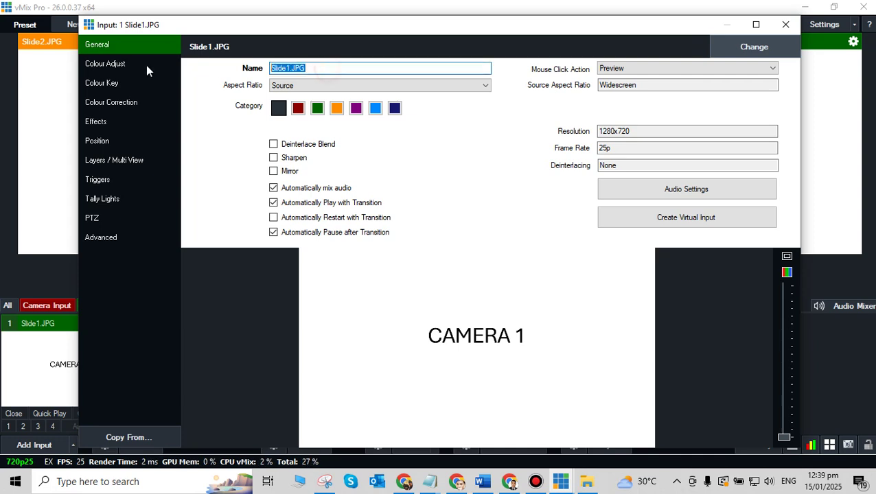
text(CAMERA 1)
click(786, 24)
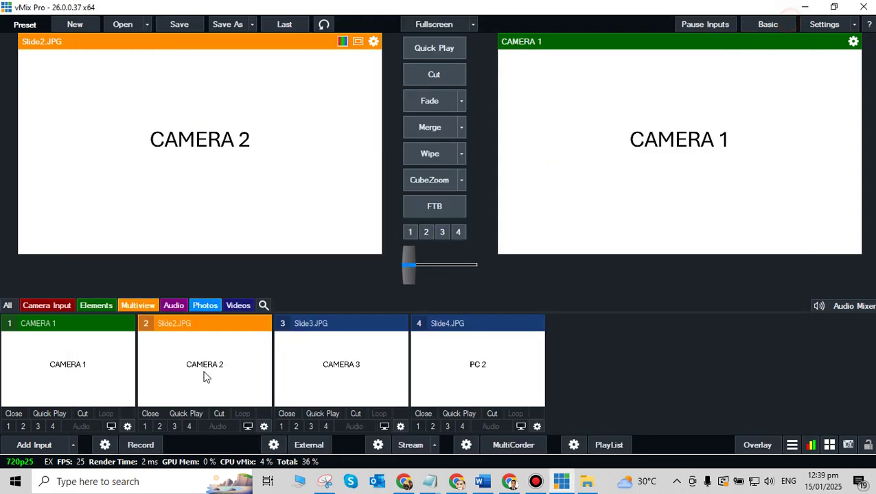
click(264, 426)
click(315, 68)
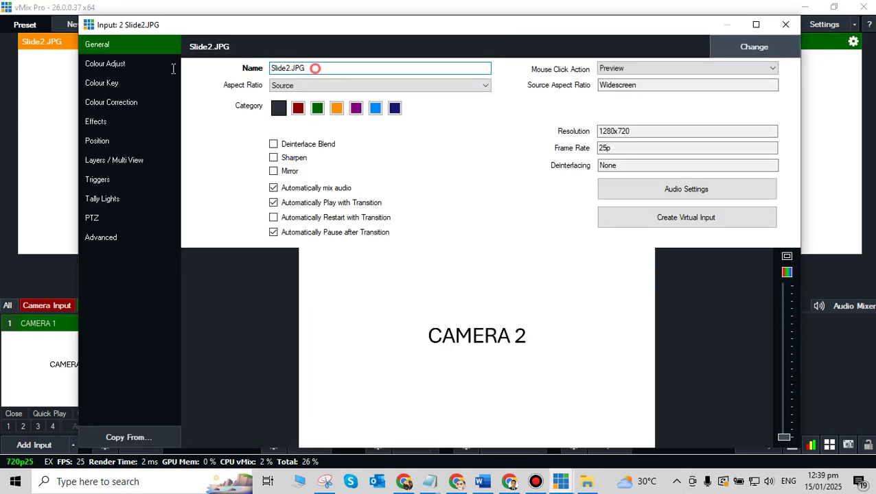
drag(315, 68, 173, 68)
text(CAMERA 2)
click(786, 24)
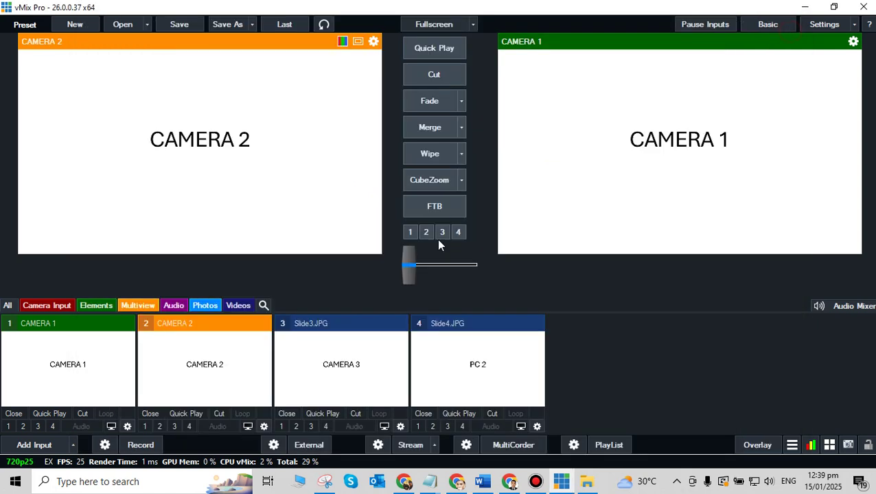
- Rename the Slide3 and Slide4 inputs to CAMERA 3 and PC 2
click(402, 426)
click(313, 69)
double_click(323, 69)
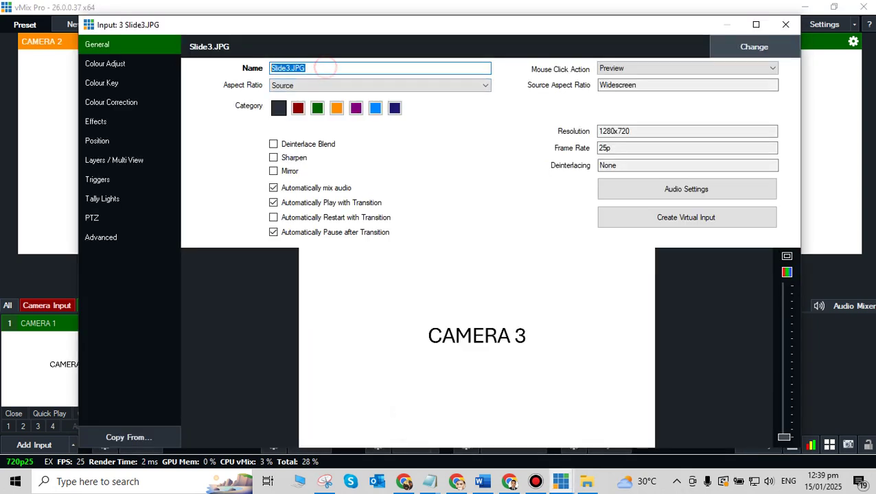
text(CAMERA 3)
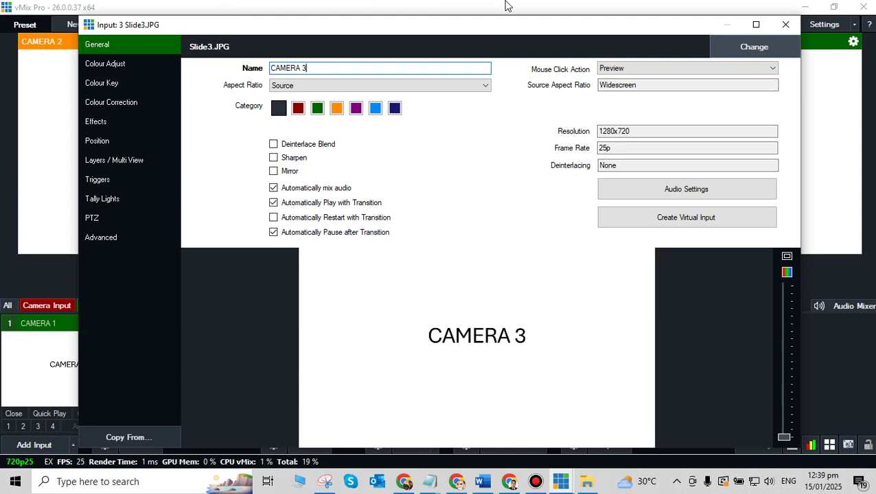
click(786, 24)
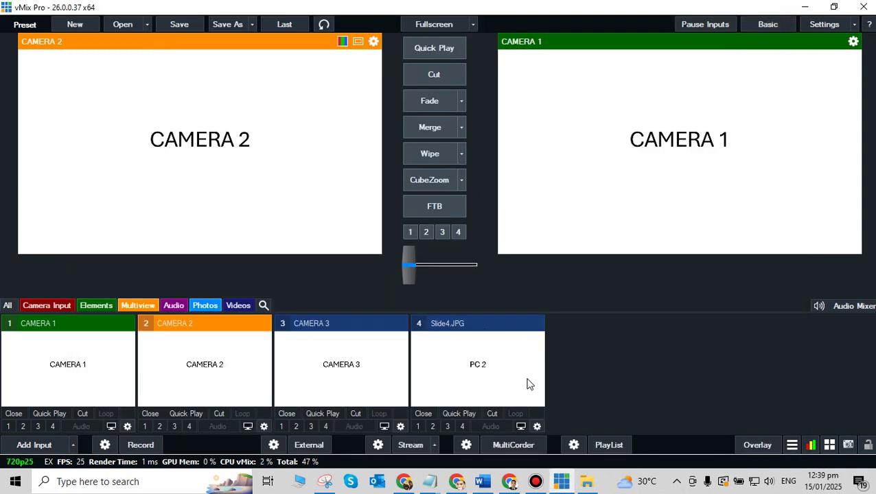
click(537, 426)
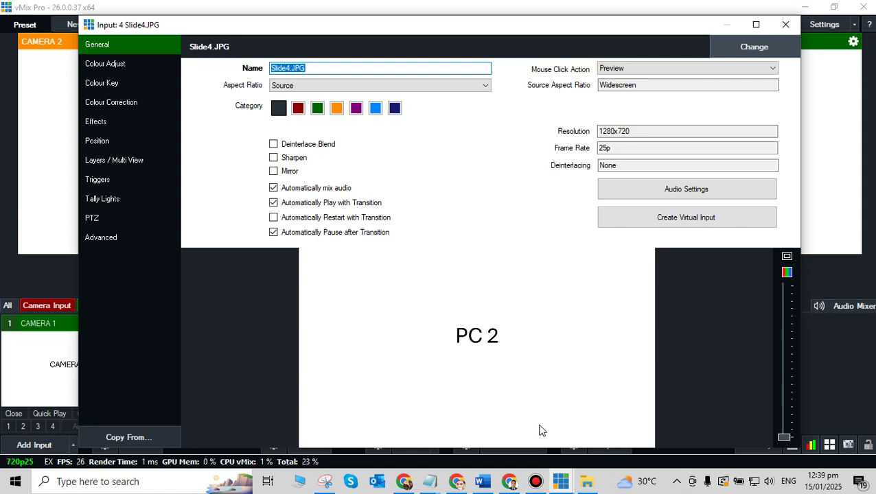
drag(340, 65, 221, 66)
text(PC 2)
click(785, 25)
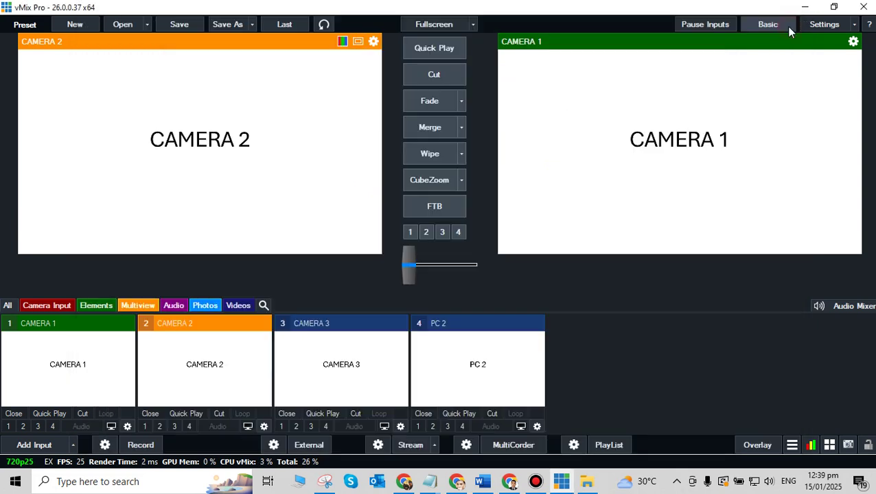
click(588, 480)
- Navigate to Desktop > Vmix Templates > 99 Free CMG Worship Stills > JPG Images
scroll(307, 187, up, 1)
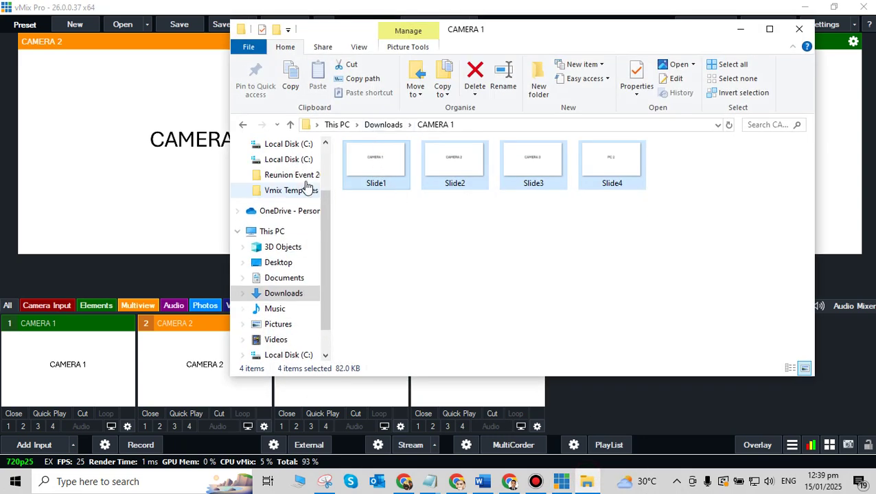
scroll(302, 187, up, 2)
click(279, 170)
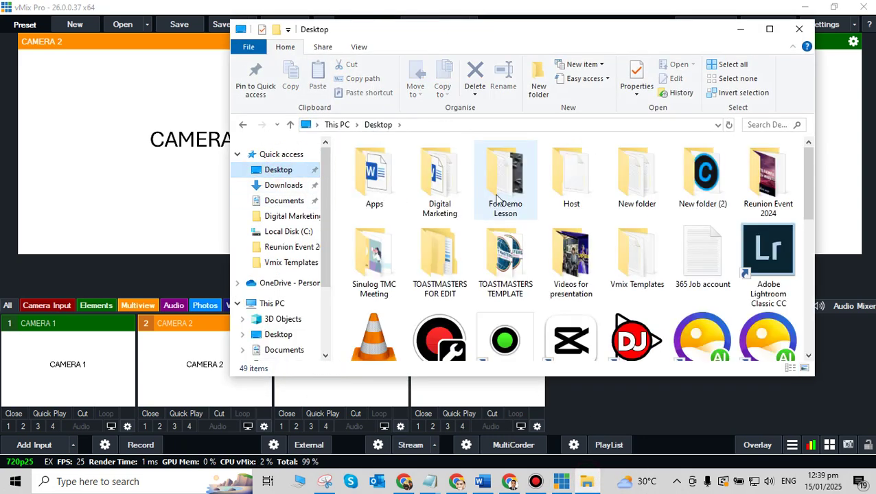
click(436, 201)
click(442, 251)
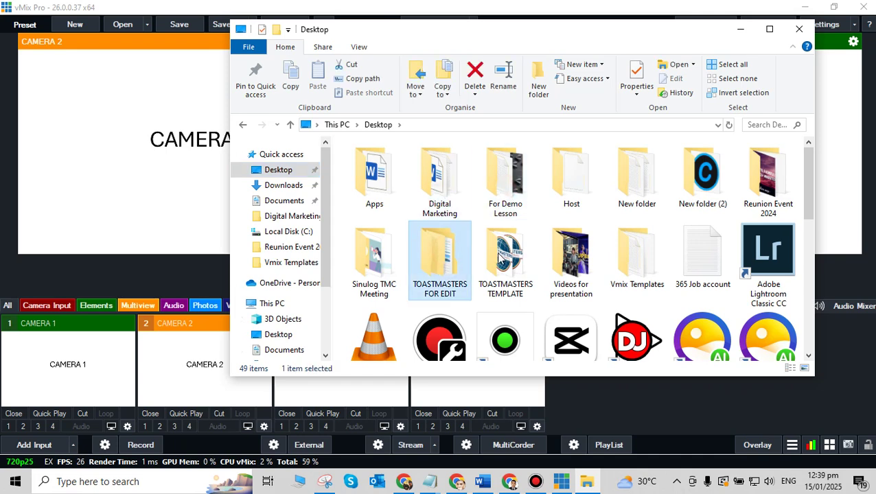
click(566, 268)
click(500, 264)
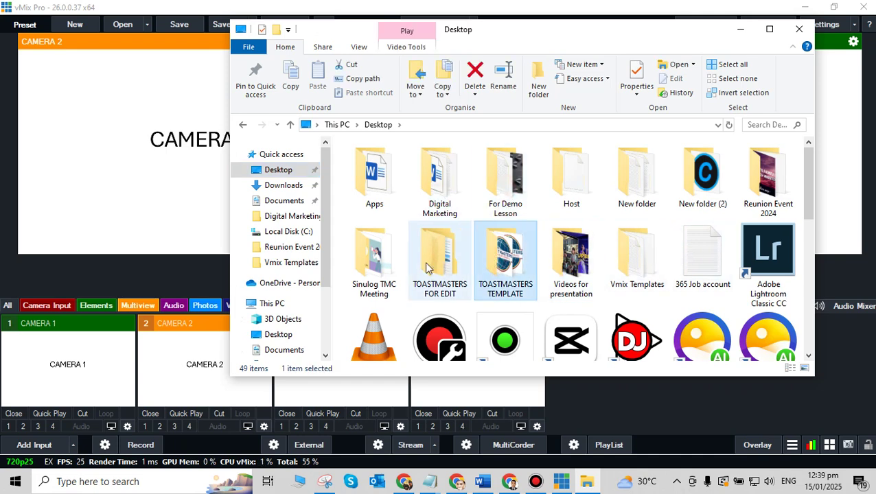
click(426, 268)
click(570, 264)
double_click(613, 252)
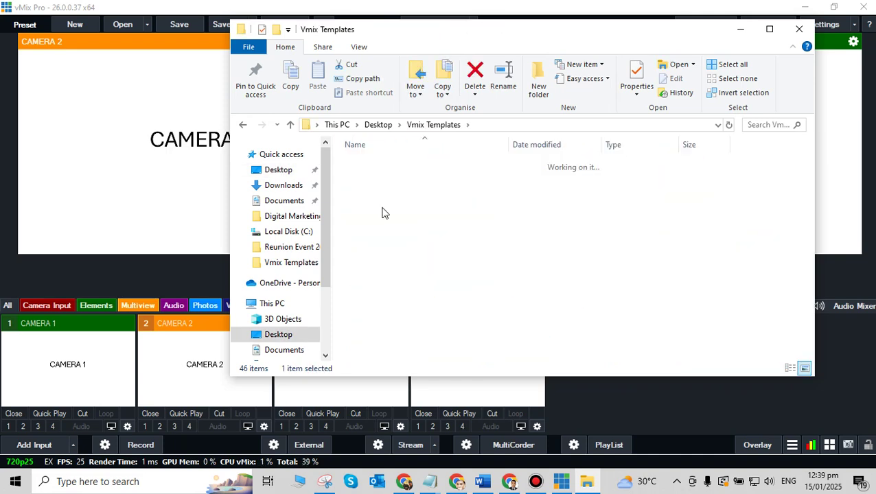
double_click(379, 165)
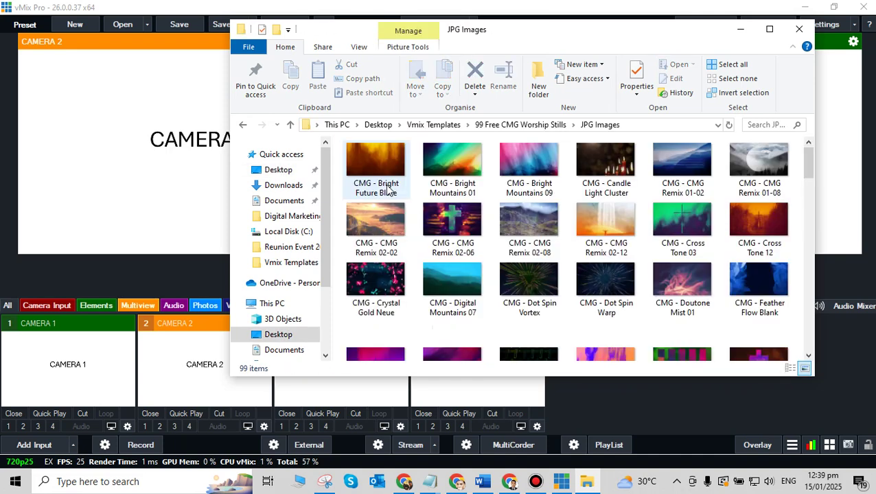
- Drag the CMG - Glitter Bliss Special still into vMix as input 5
scroll(597, 247, down, 6)
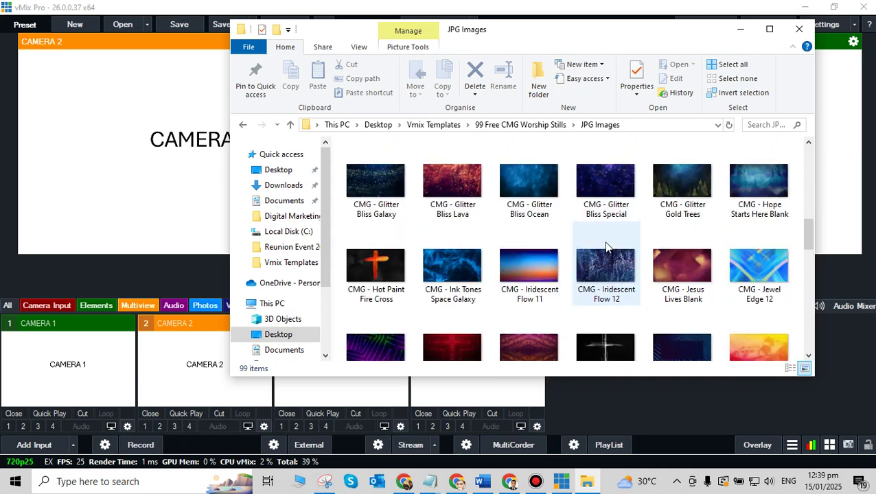
scroll(607, 247, up, 2)
drag(688, 33, 601, 33)
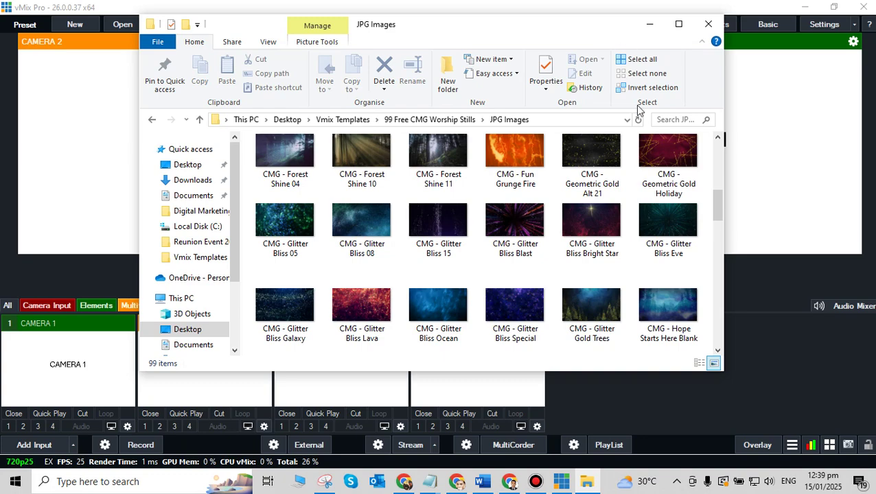
scroll(584, 281, down, 2)
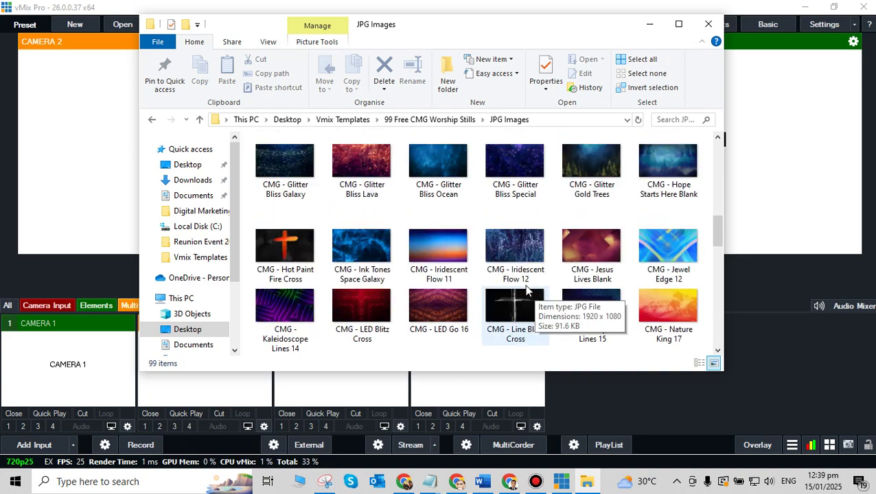
scroll(526, 289, down, 3)
scroll(518, 272, up, 10)
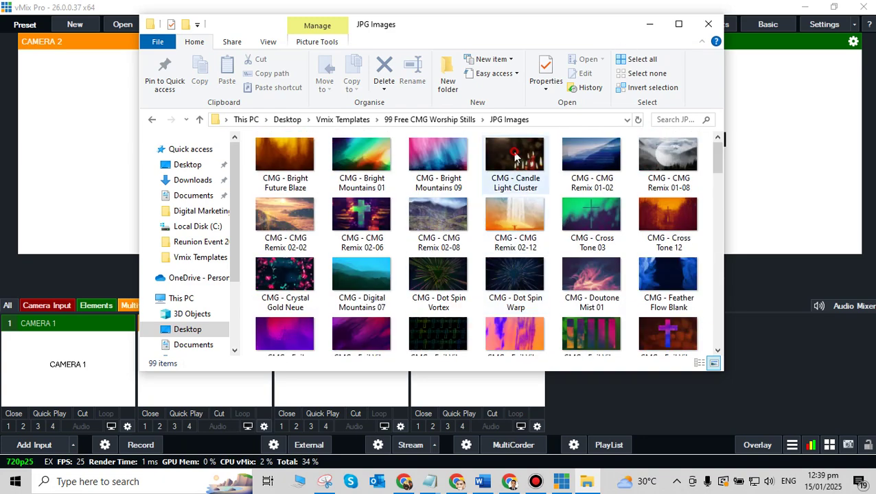
click(515, 156)
key(Down)
key(Down)
key(Down)
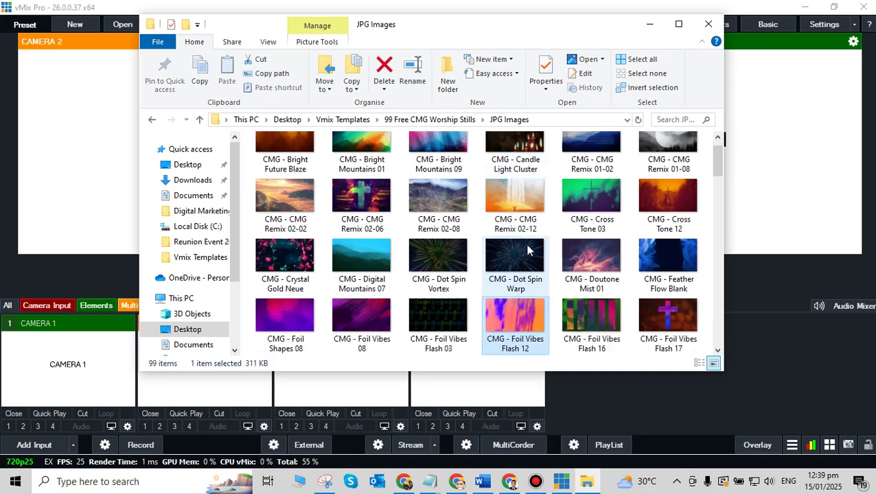
key(Down)
scroll(523, 261, down, 3)
click(589, 211)
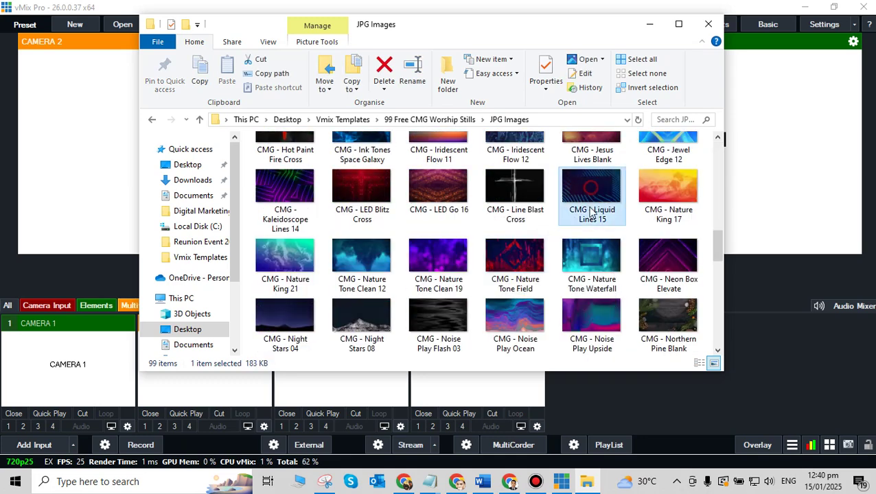
scroll(589, 211, up, 5)
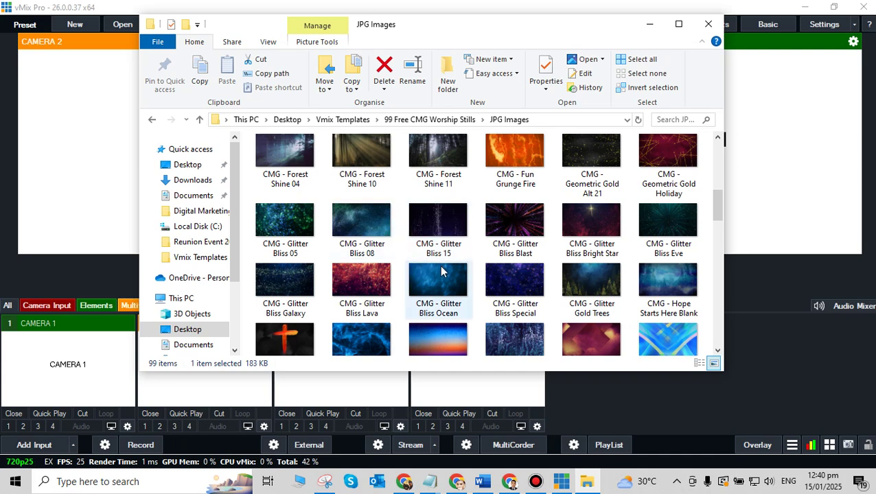
click(509, 275)
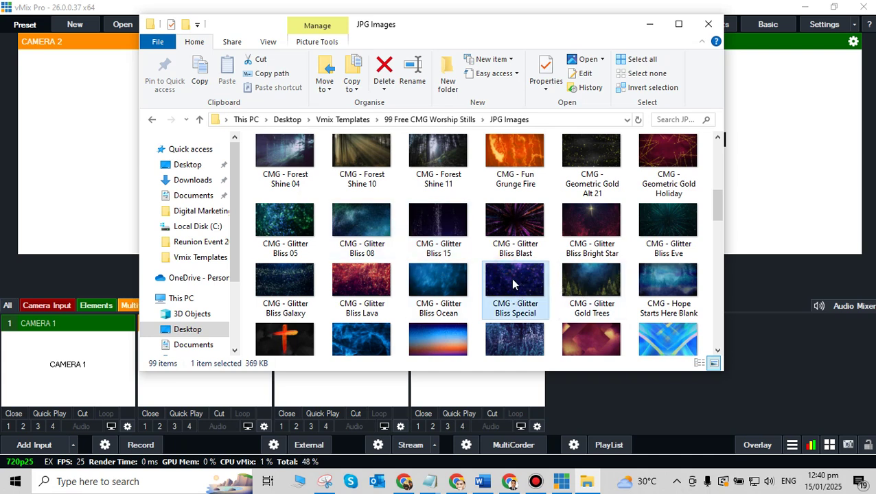
drag(511, 278, 804, 362)
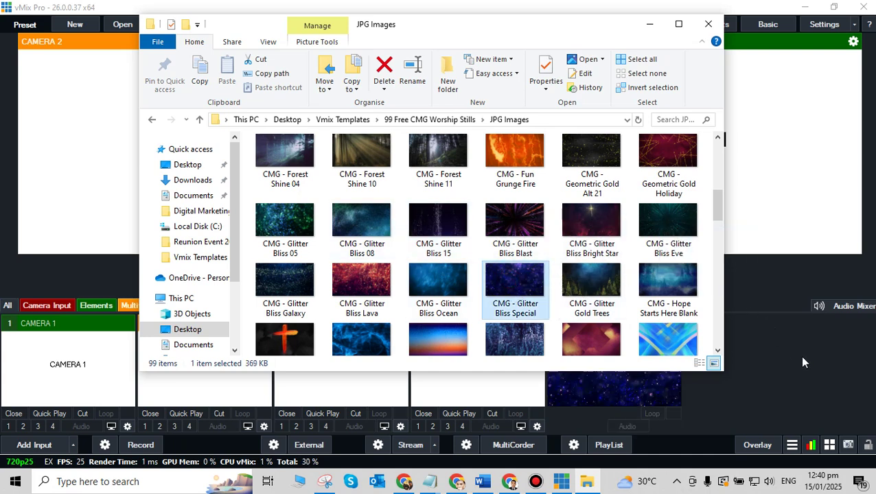
click(800, 367)
- Rename the Glitter Bliss Special input to BACK GROUND
click(621, 369)
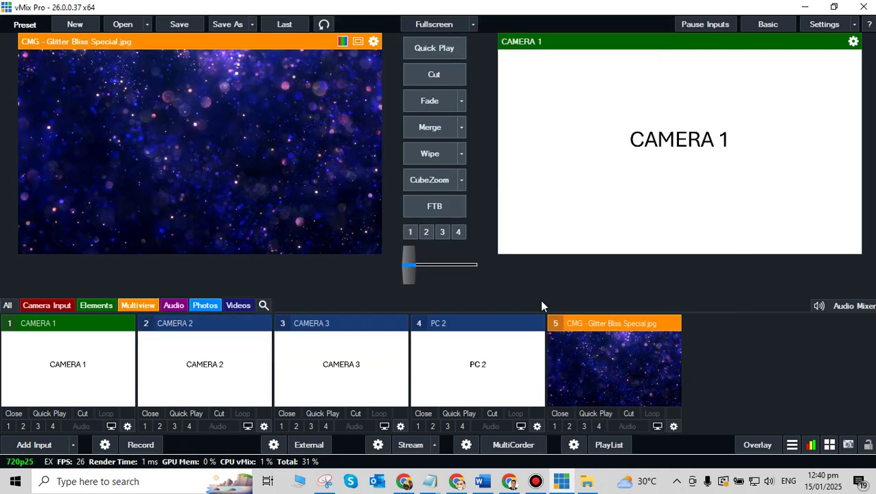
click(673, 426)
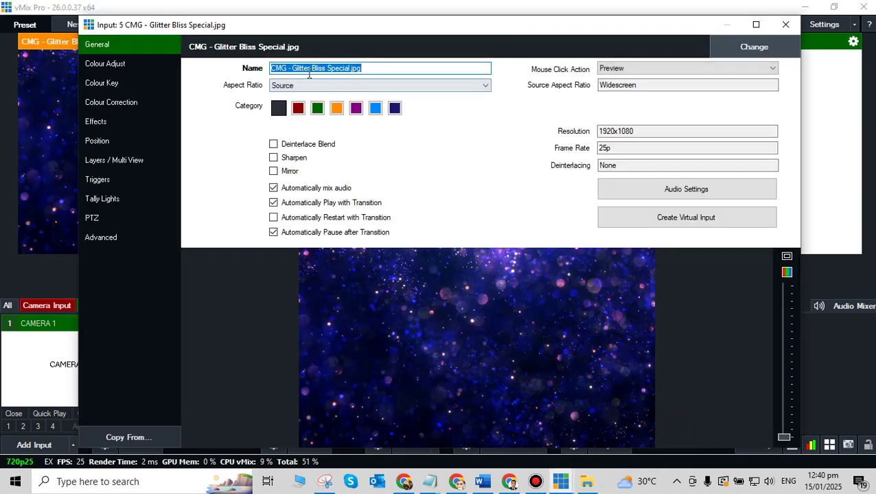
text(BACK)
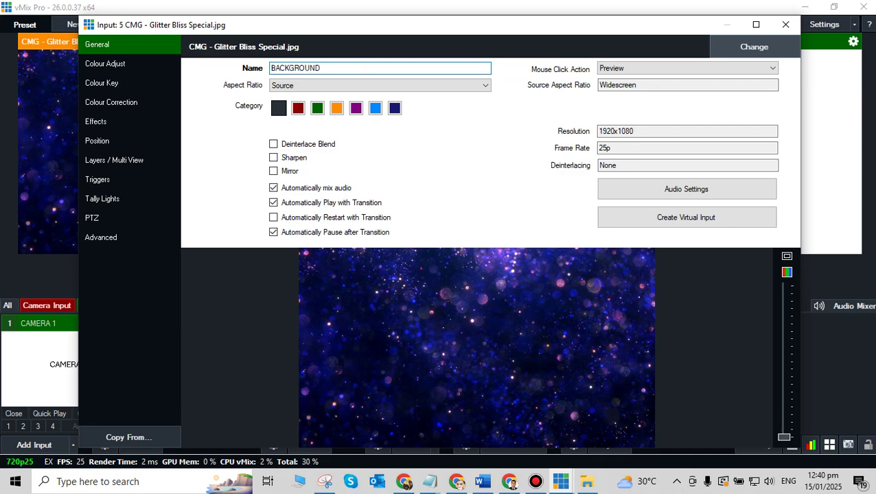
text(GROUND)
click(290, 68)
click(786, 25)
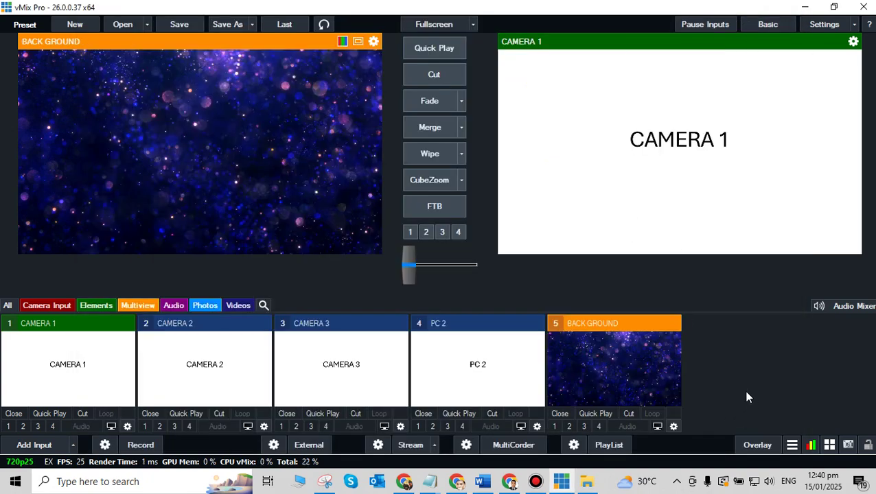
- Create a virtual input from BACK GROUND, added as input 6
click(673, 427)
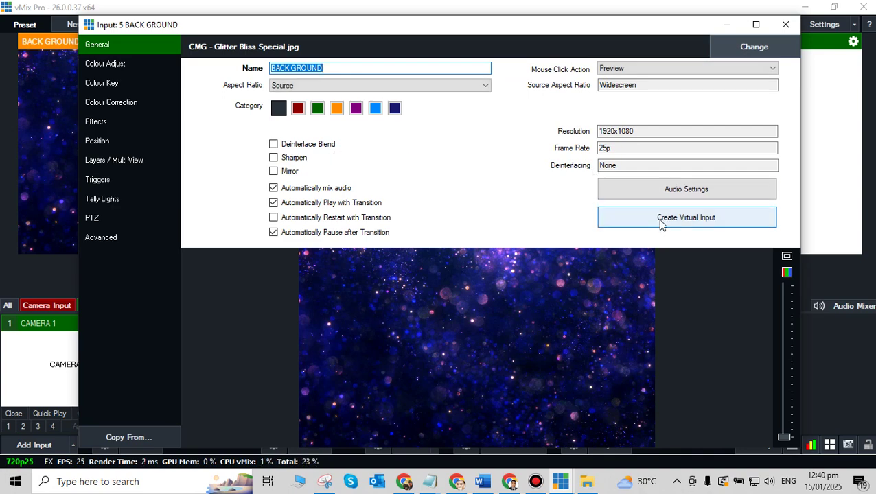
click(660, 220)
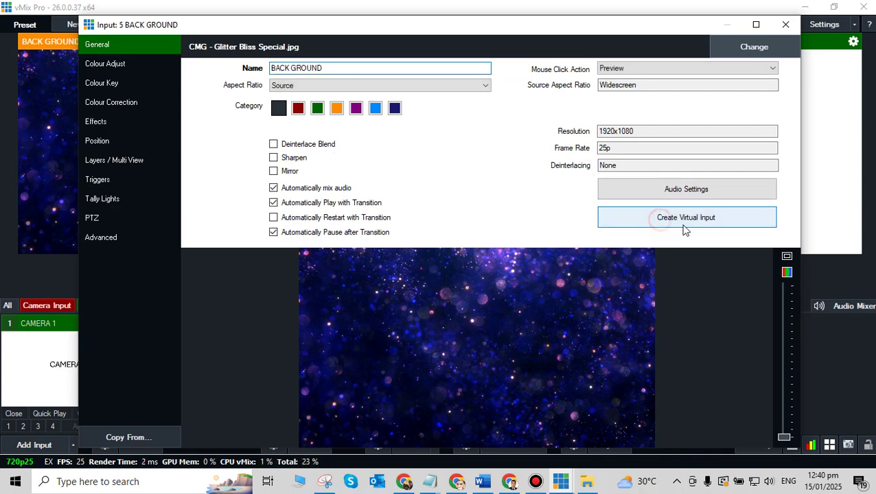
click(785, 24)
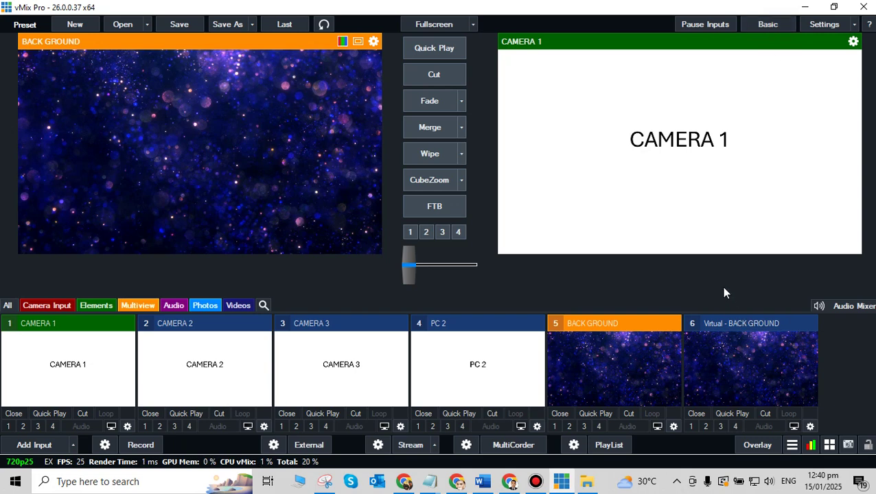
- In the virtual input's layers, set layer 1 to BACK GROUND, layer 2 to CAMERA 1, layer 3 None
click(813, 425)
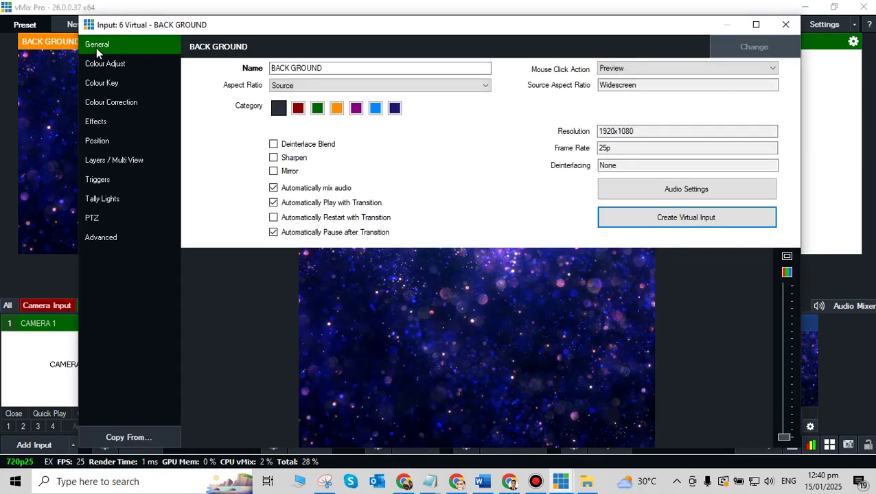
click(108, 161)
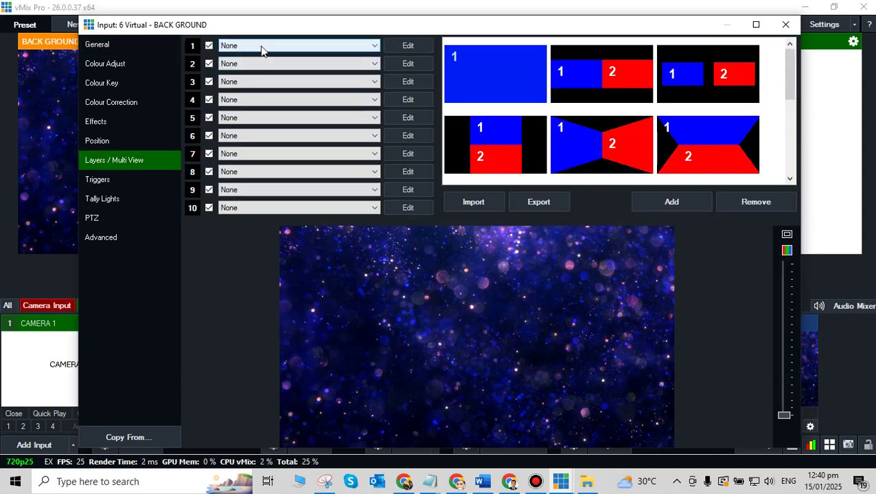
click(262, 47)
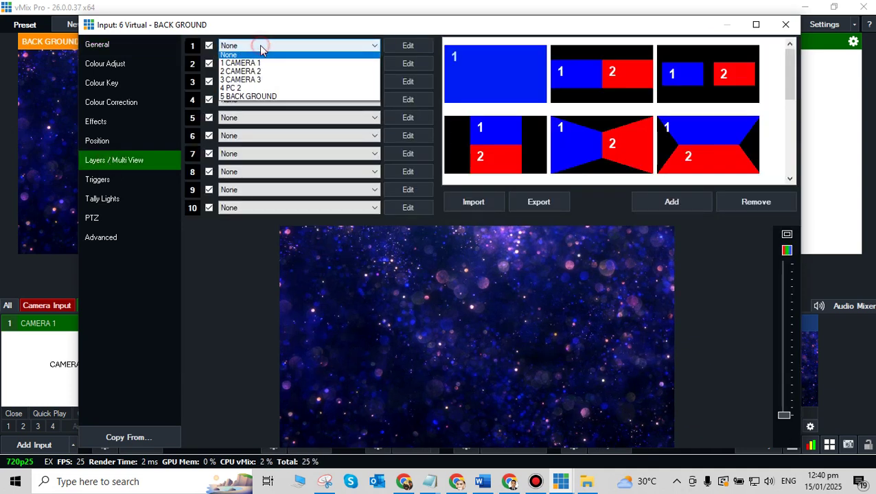
click(242, 100)
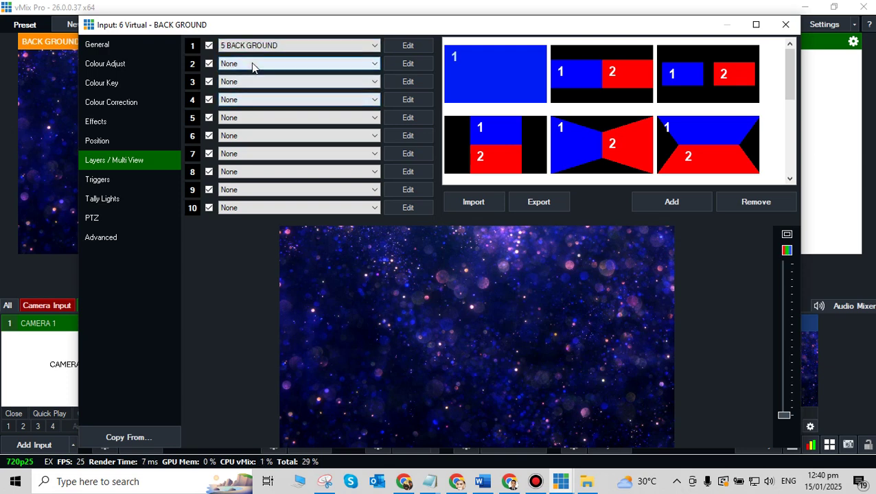
click(252, 65)
click(253, 83)
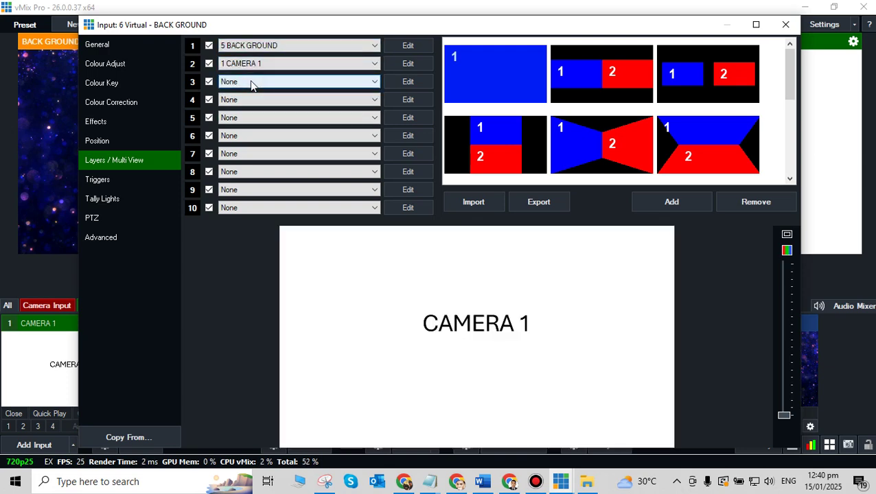
click(252, 82)
click(253, 108)
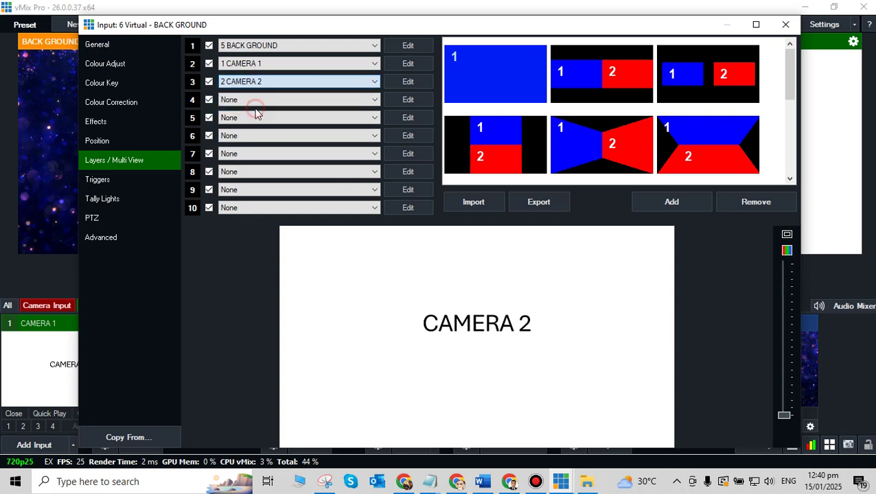
click(342, 63)
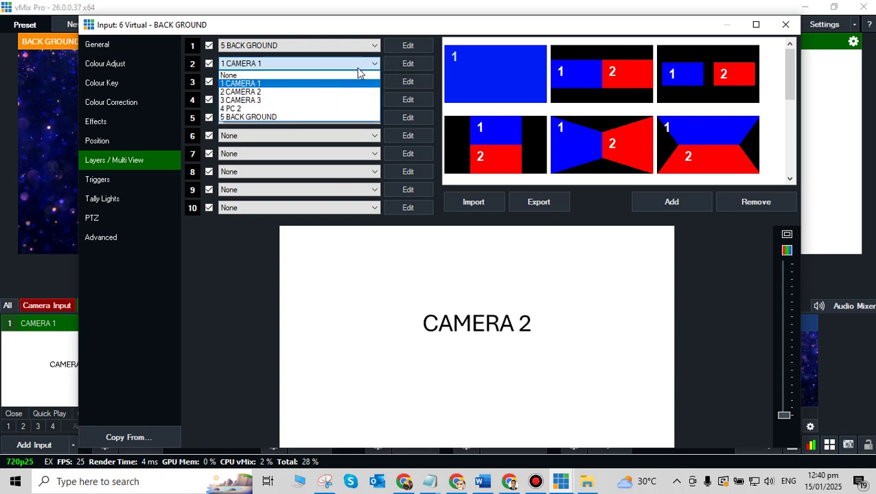
click(342, 84)
click(406, 63)
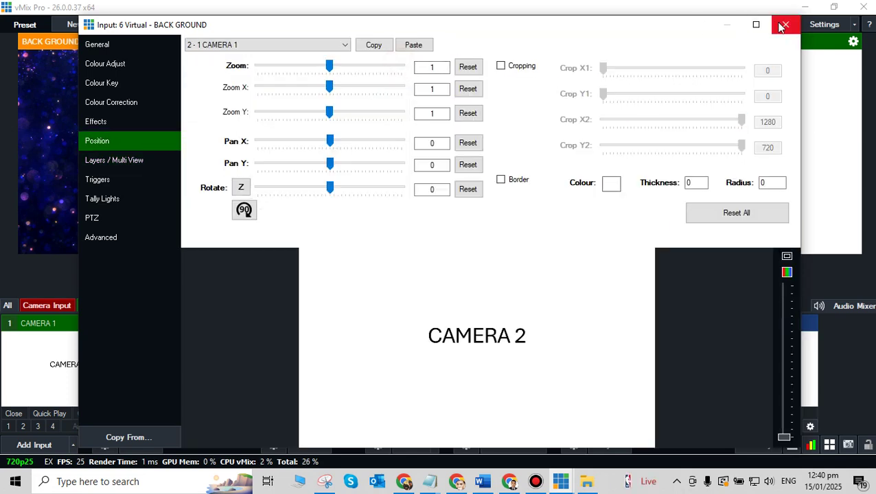
click(104, 162)
click(244, 82)
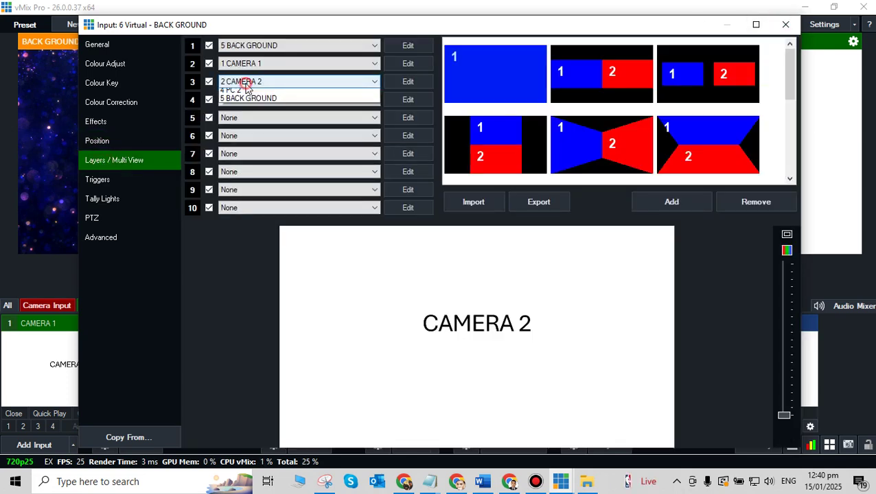
click(242, 94)
- Shrink the CAMERA 1 layer to zoom 0.24425 and pan it into the top-left corner
click(267, 64)
click(375, 64)
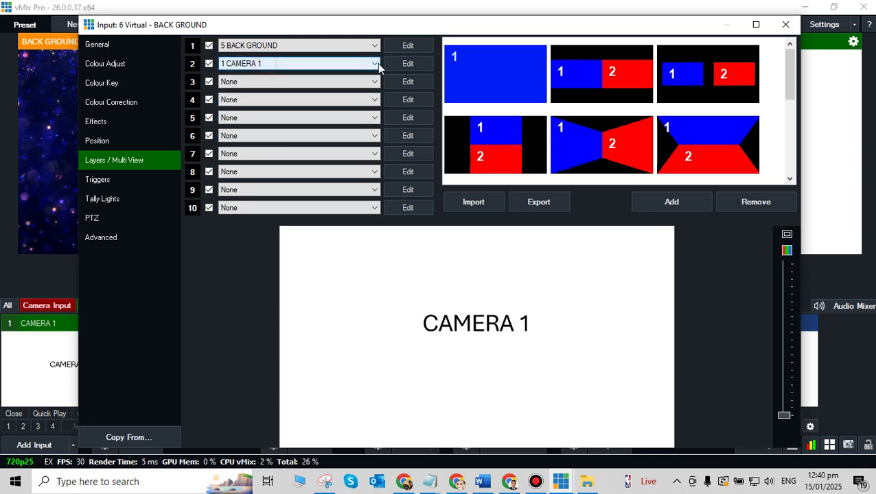
click(399, 64)
drag(331, 66, 296, 71)
drag(412, 320, 338, 277)
drag(291, 66, 277, 66)
drag(406, 296, 367, 275)
drag(277, 66, 276, 66)
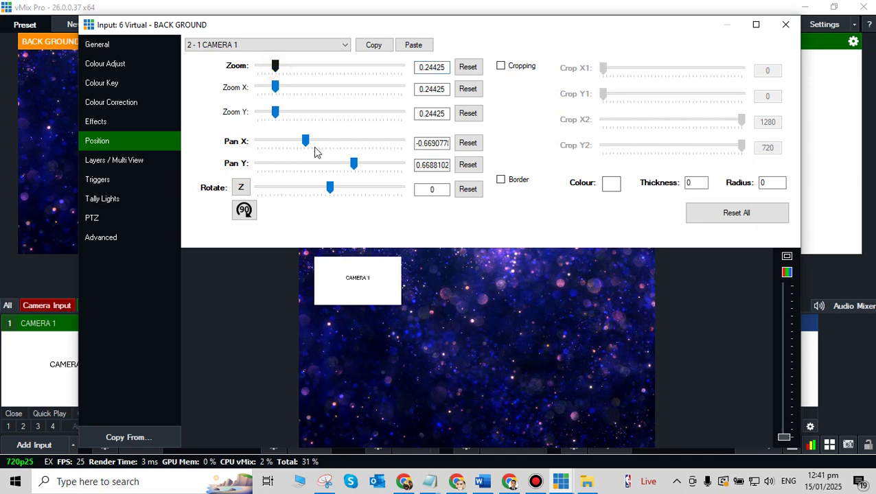
drag(357, 292, 353, 292)
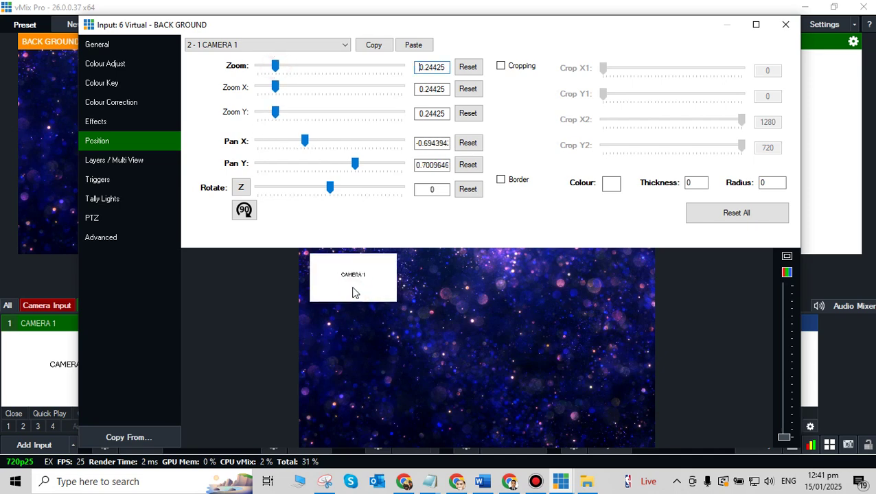
click(108, 160)
- Put CAMERA 2 on layer 3 at zoom 0.2355, positioned directly under CAMERA 1
click(268, 82)
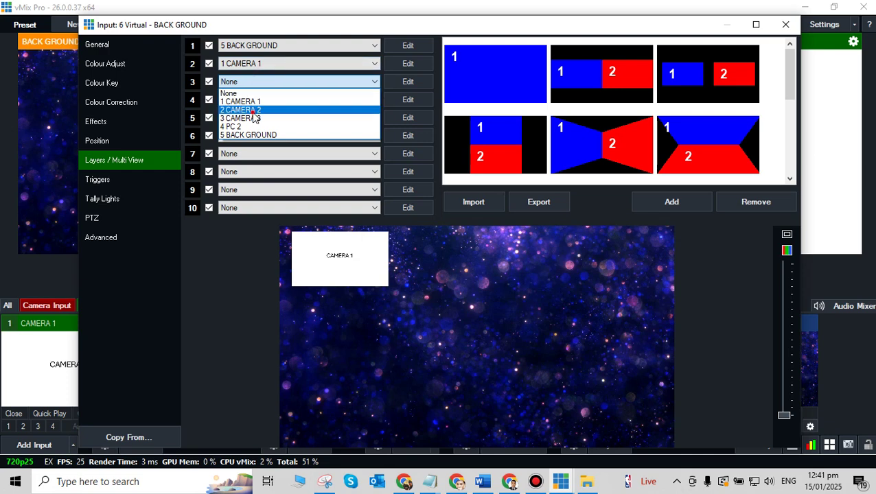
click(251, 111)
click(407, 83)
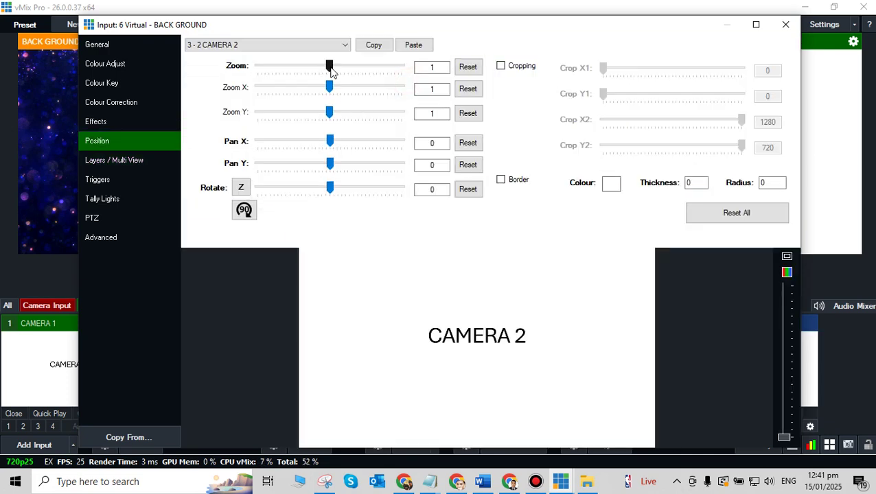
drag(331, 68, 283, 72)
drag(443, 347, 334, 339)
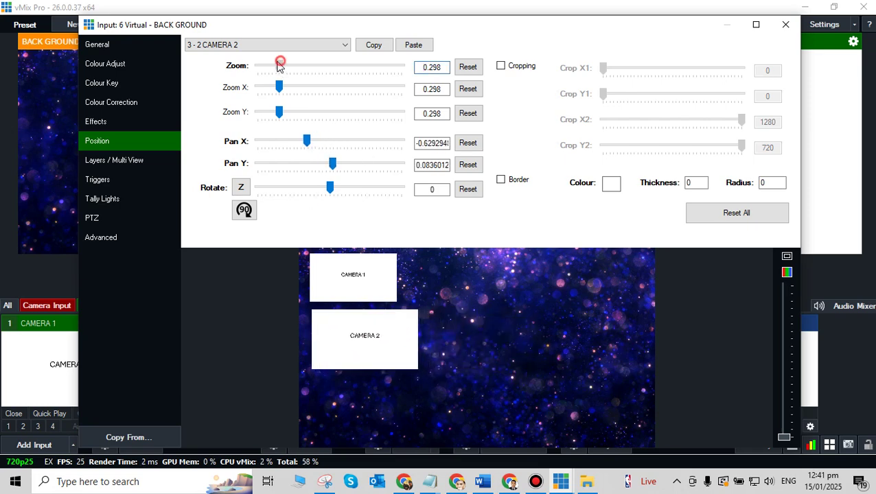
drag(279, 65, 277, 66)
drag(376, 342, 364, 340)
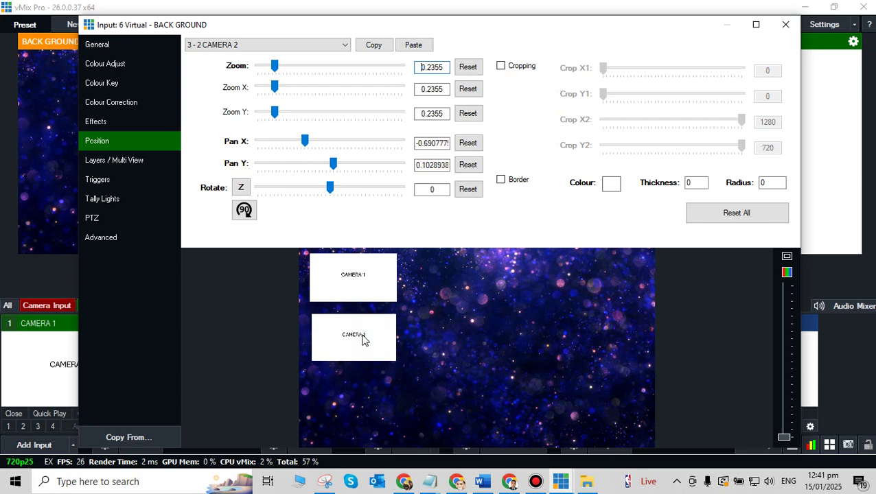
drag(272, 67, 272, 67)
- Put CAMERA 3 on layer 4 at zoom 0.24425 in the bottom-left, under CAMERA 2
click(130, 159)
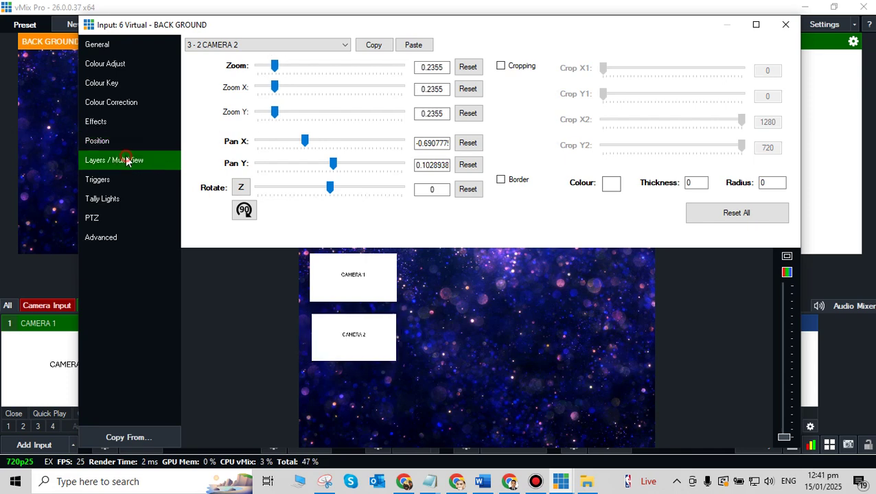
click(267, 103)
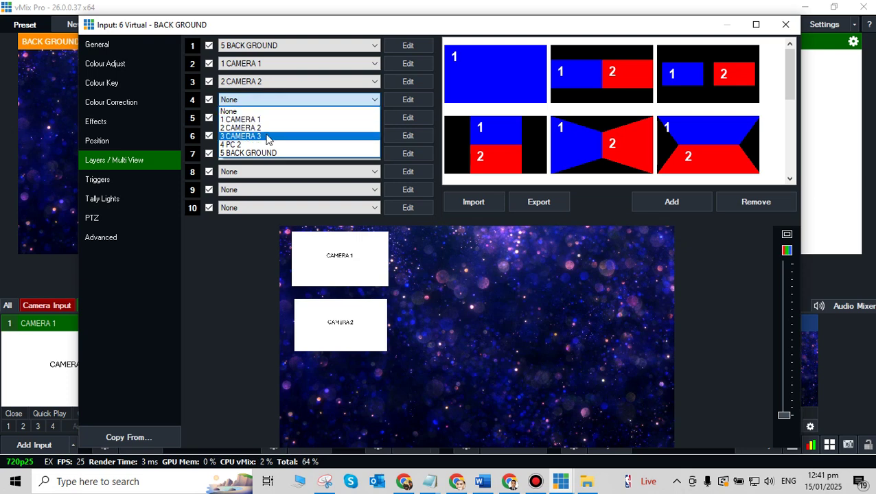
click(267, 136)
click(408, 99)
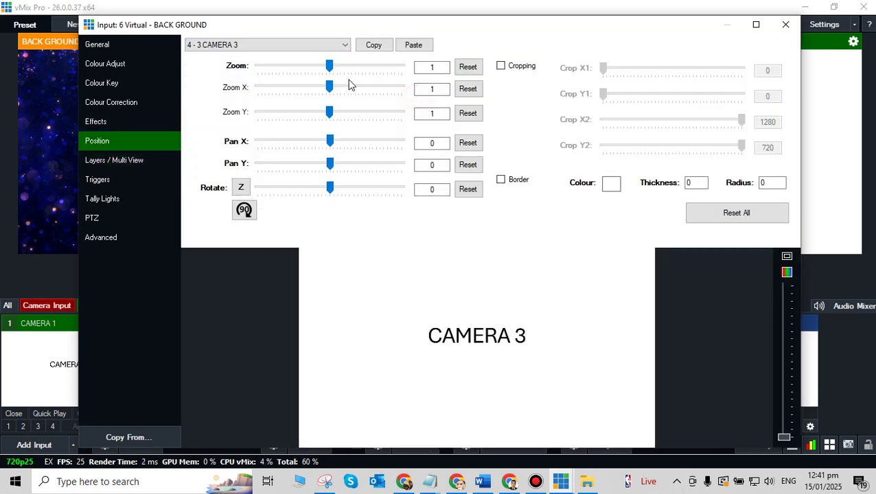
drag(328, 65, 280, 65)
drag(483, 367, 376, 412)
drag(280, 70, 276, 66)
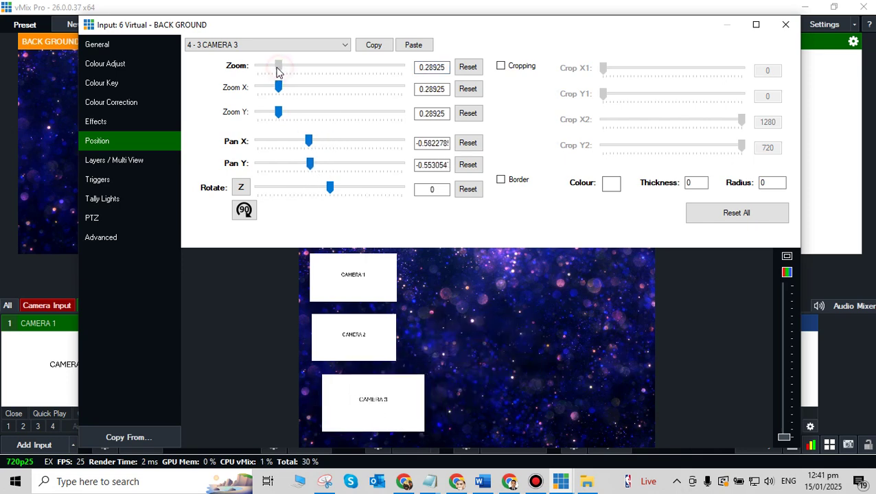
drag(395, 404, 389, 406)
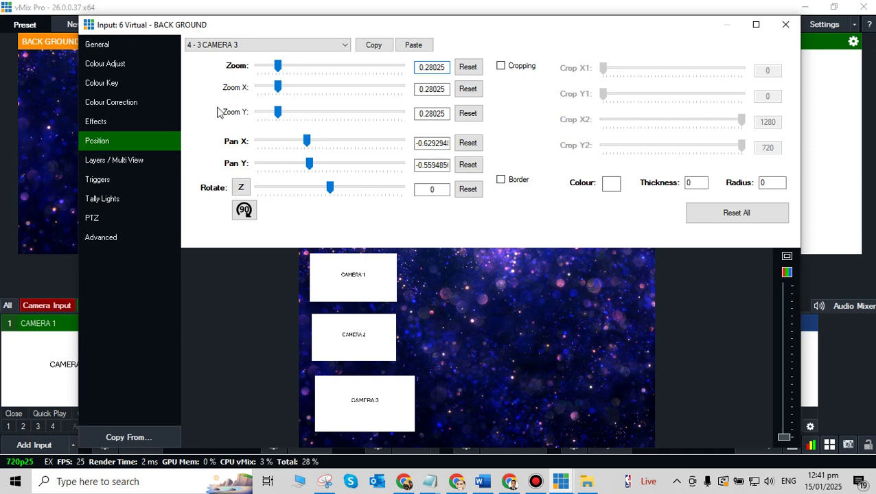
drag(276, 70, 274, 66)
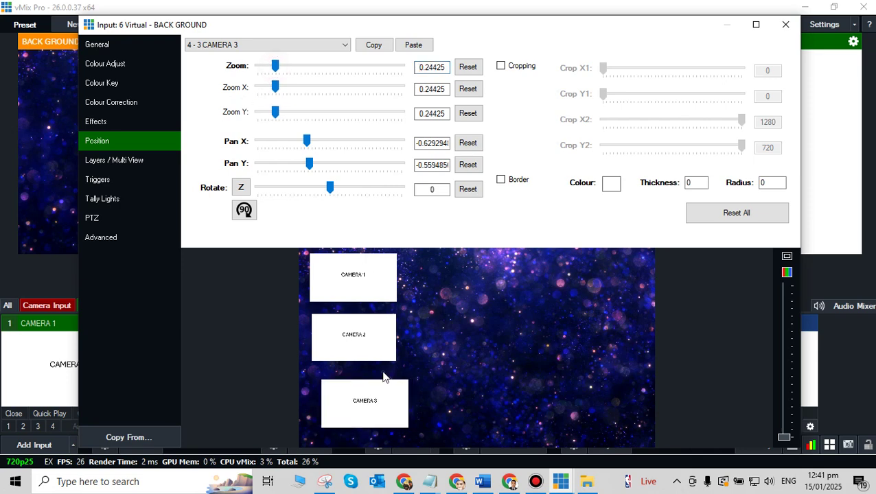
drag(382, 403, 373, 404)
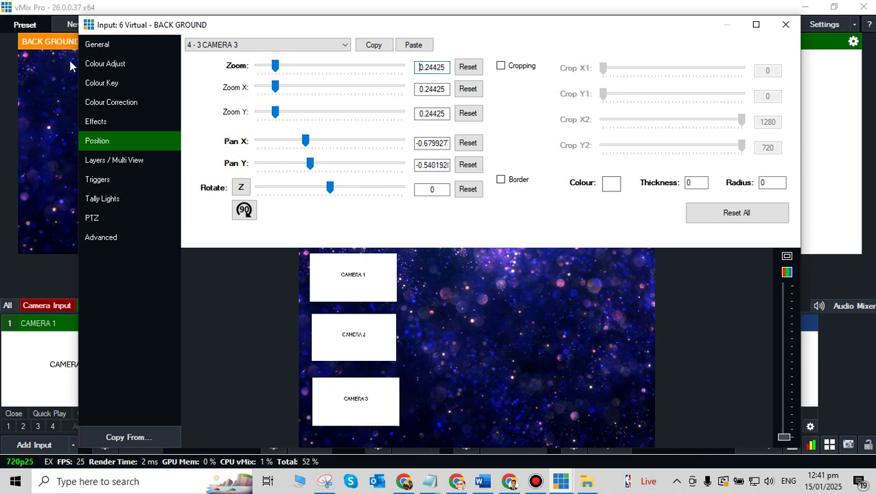
- Put PC 2 on layer 5 at zoom 0.55775, placed right of the camera tiles
click(112, 162)
click(275, 118)
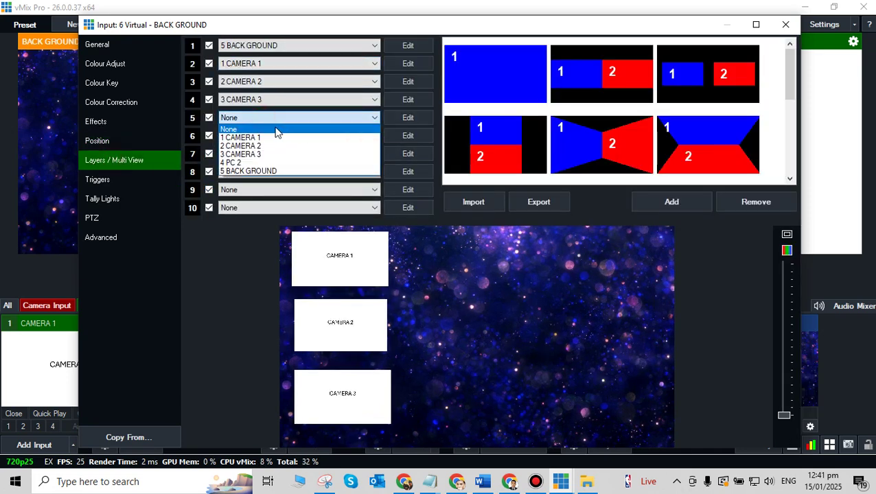
click(261, 162)
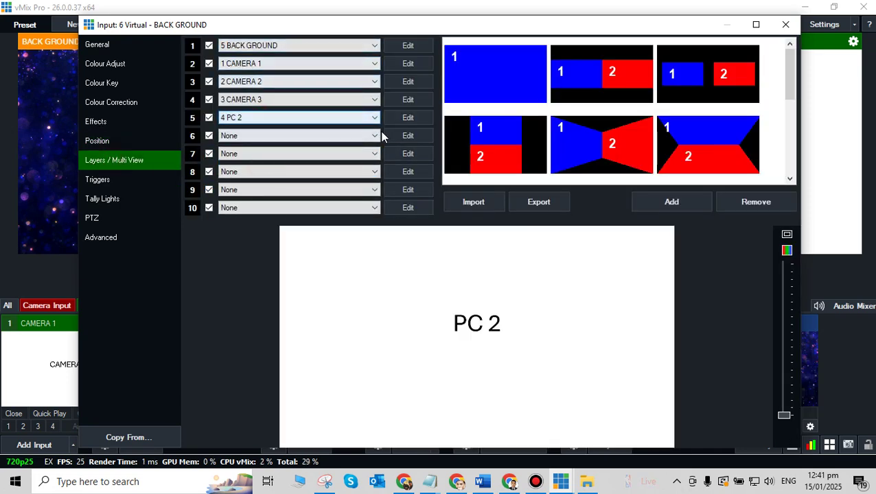
click(408, 118)
drag(329, 65, 297, 65)
drag(424, 324, 474, 331)
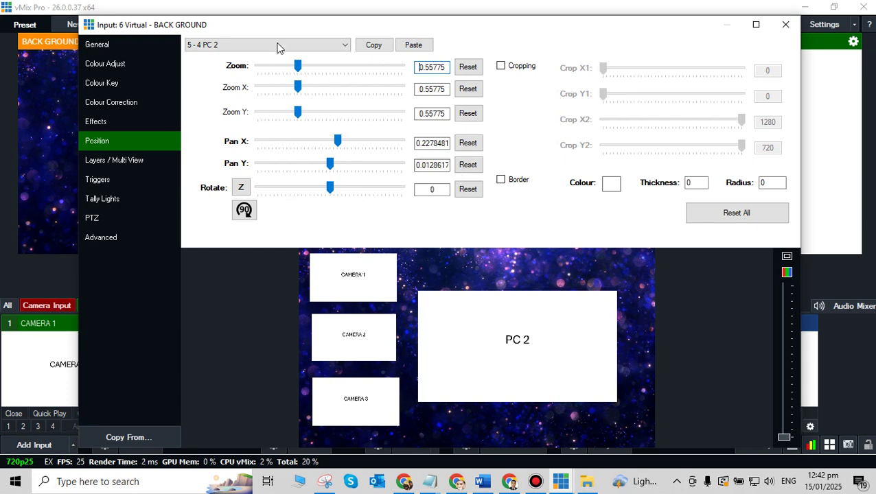
- Colour the CAMERA 1 layer's border cyan in the BACK GROUND layout
click(124, 160)
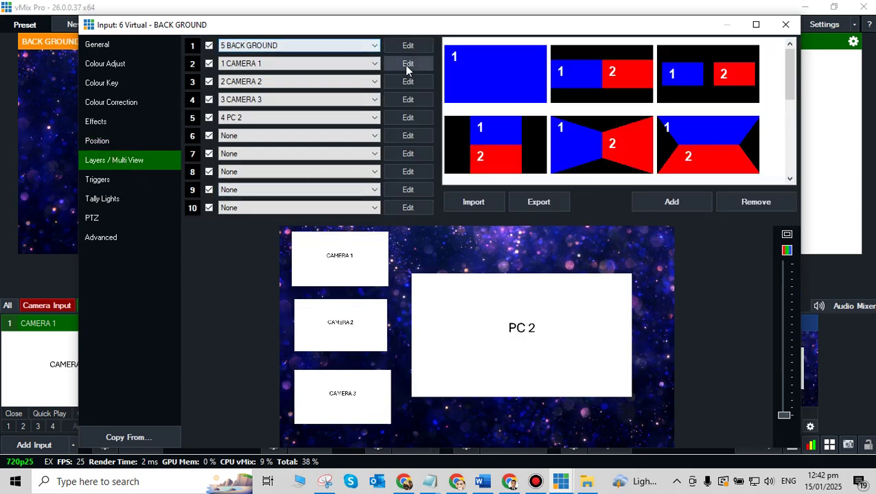
click(408, 64)
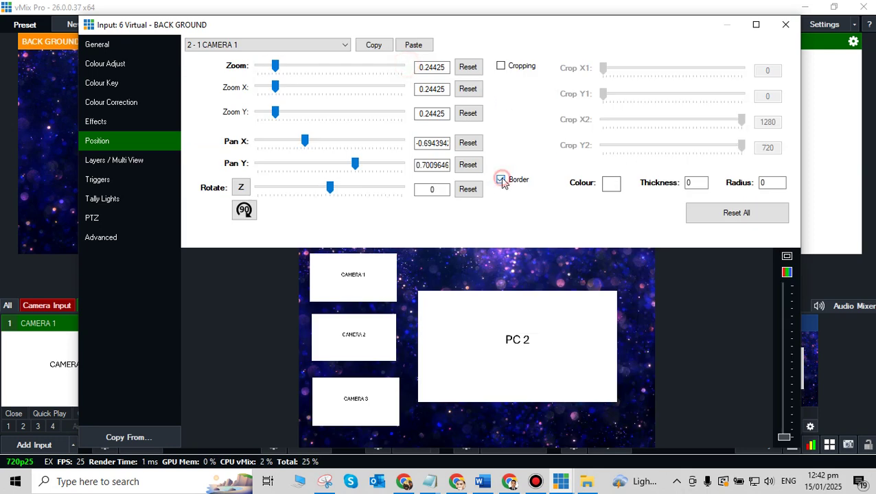
click(611, 184)
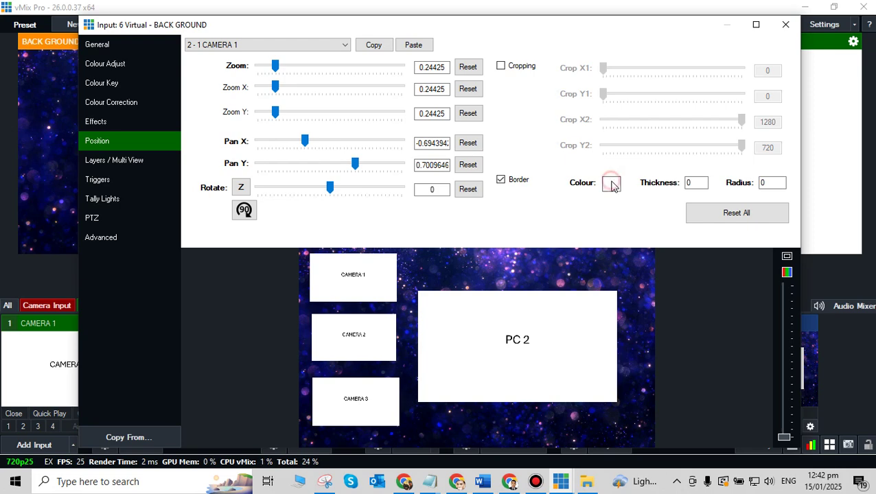
click(614, 184)
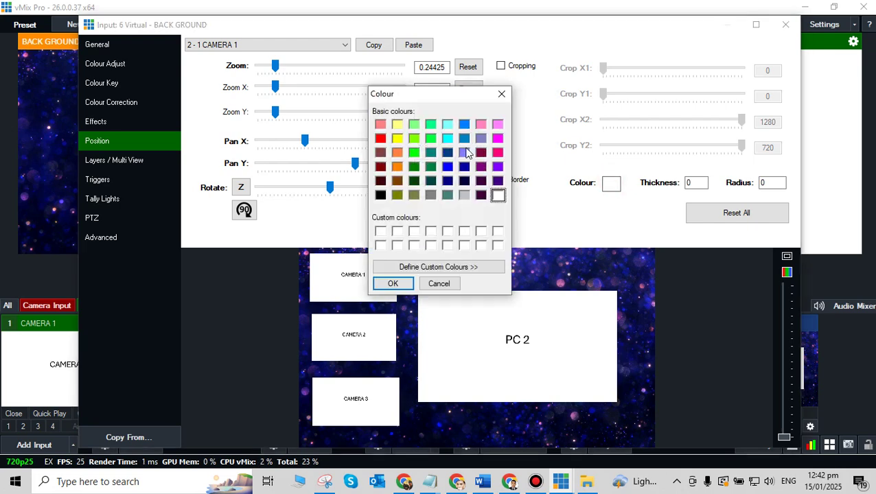
click(447, 139)
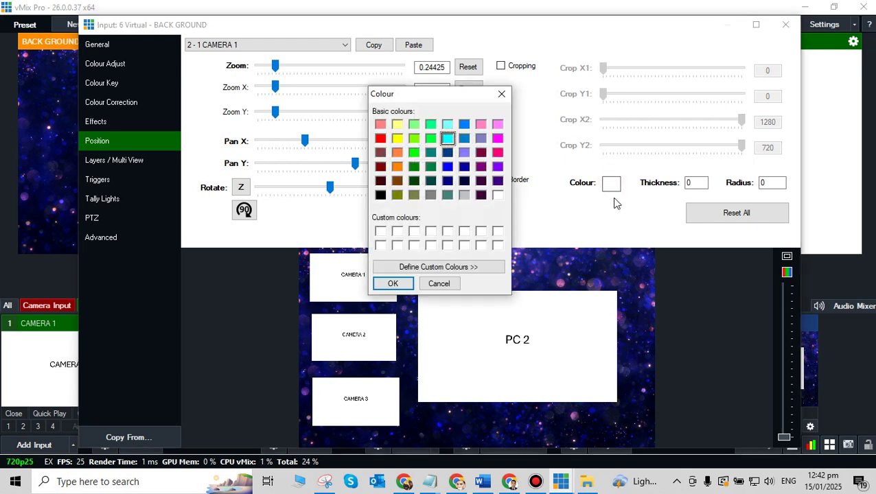
click(393, 283)
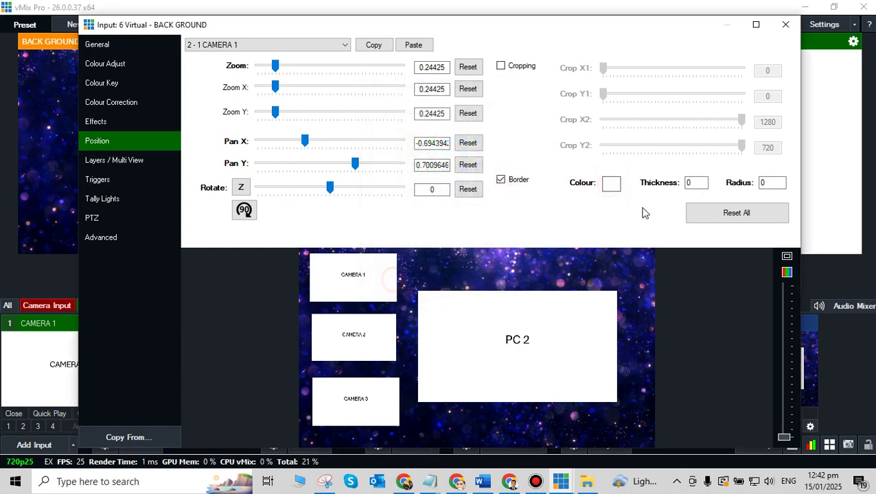
- Set CAMERA 1's border thickness to 20 and radius to 20, then close the settings
drag(695, 184, 680, 191)
text(20)
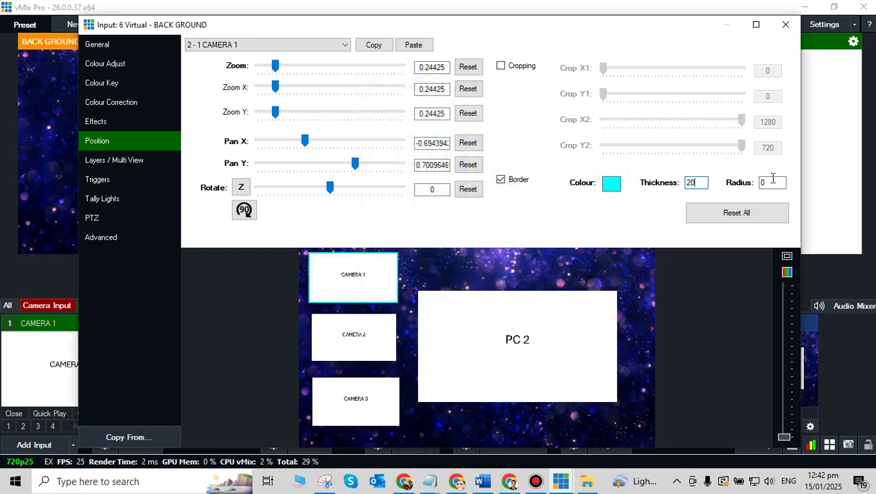
drag(769, 183, 752, 187)
text(2)
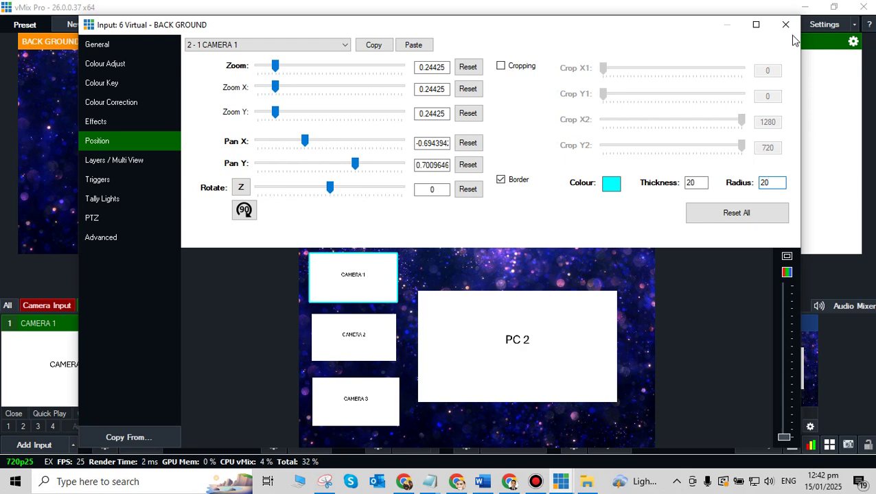
click(786, 25)
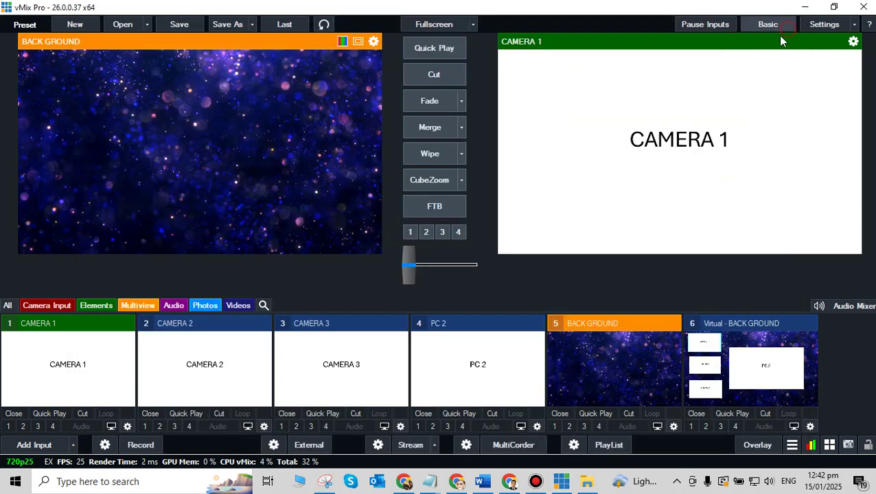
click(809, 427)
- Turn on a cyan border for CAMERA 2 with thickness 20 and radius 20
click(115, 162)
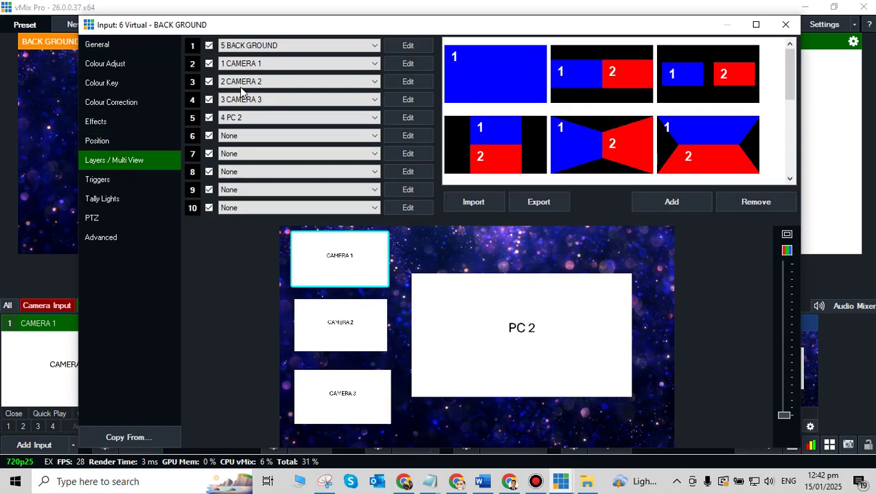
click(421, 84)
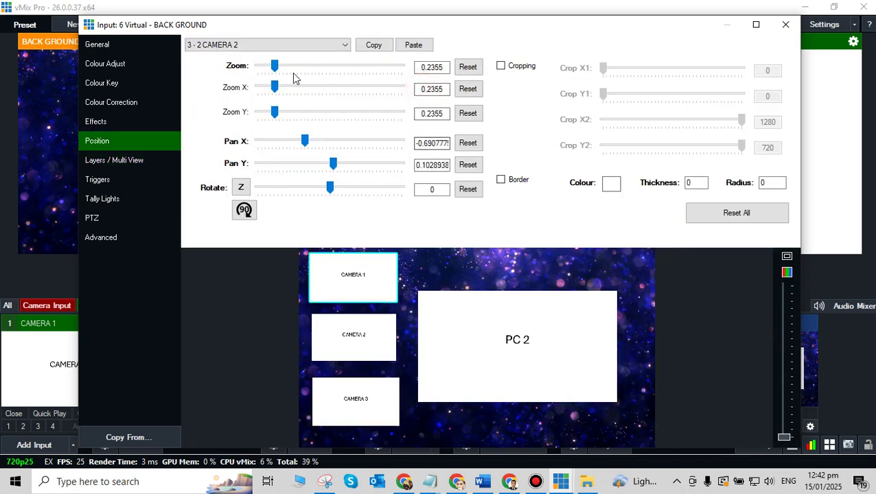
click(519, 181)
click(611, 184)
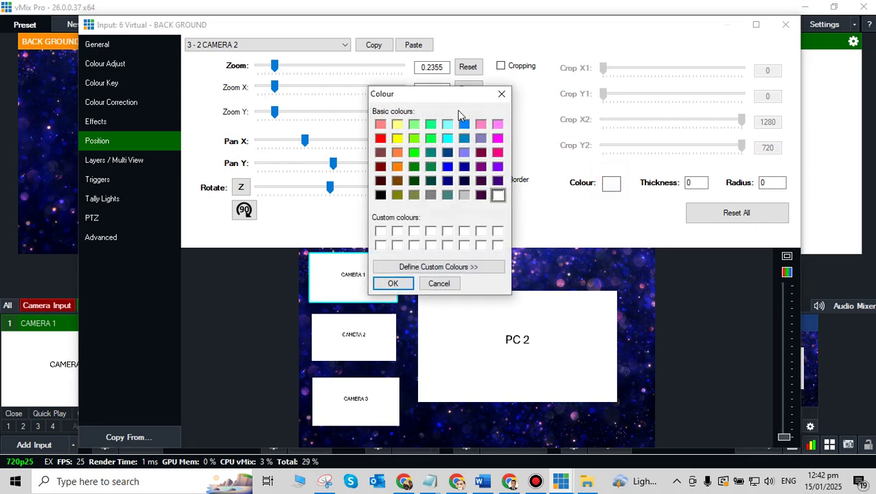
click(447, 125)
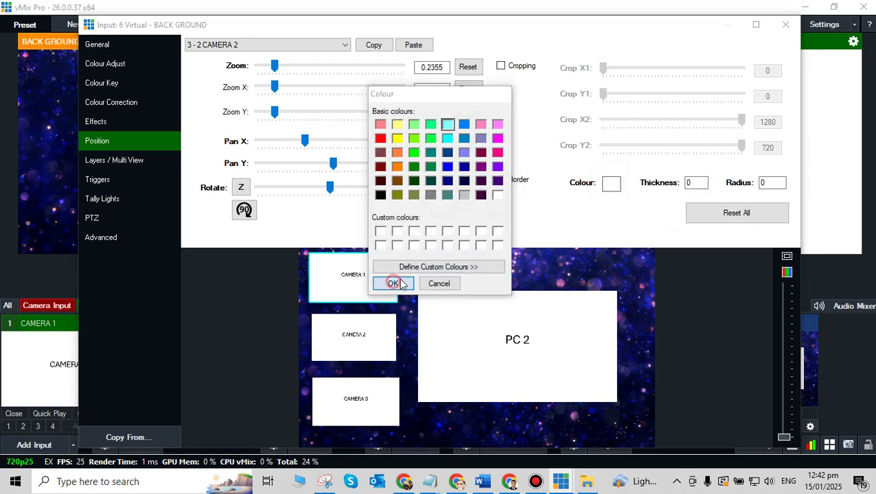
click(393, 284)
click(697, 183)
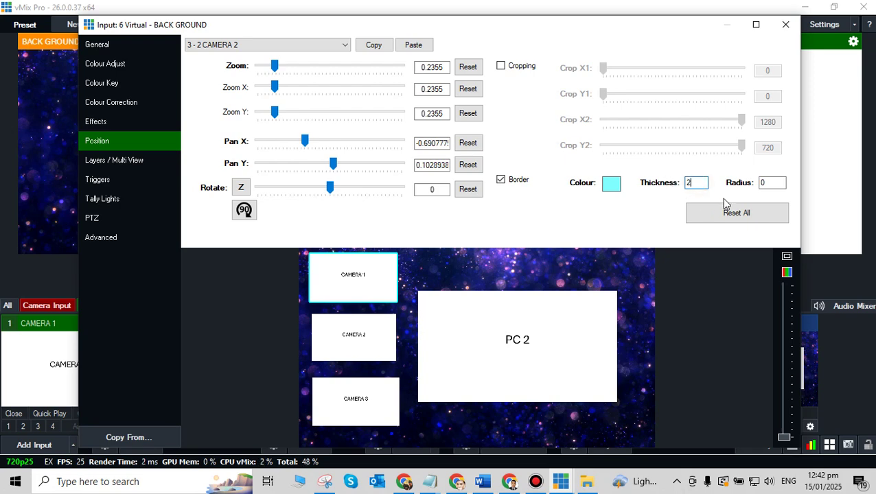
text(20)
click(772, 183)
text(20)
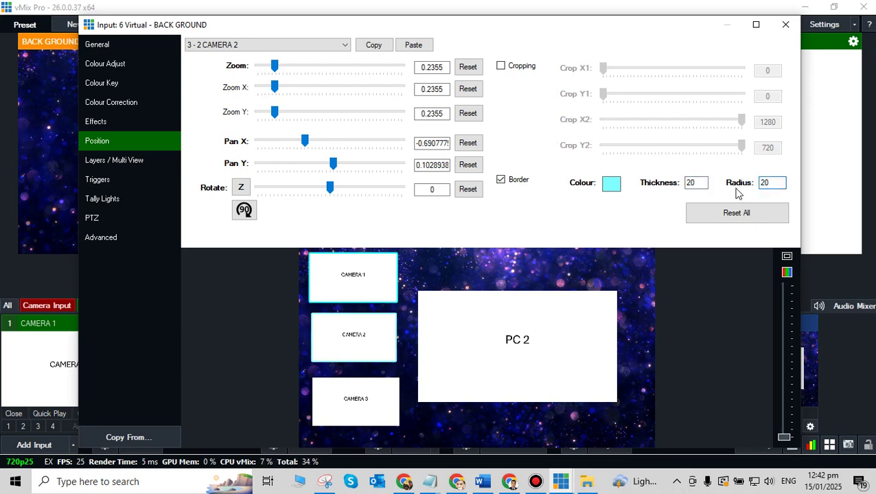
- Give CAMERA 3 the same cyan border, thickness 20 and radius 20, then close the settings
click(120, 162)
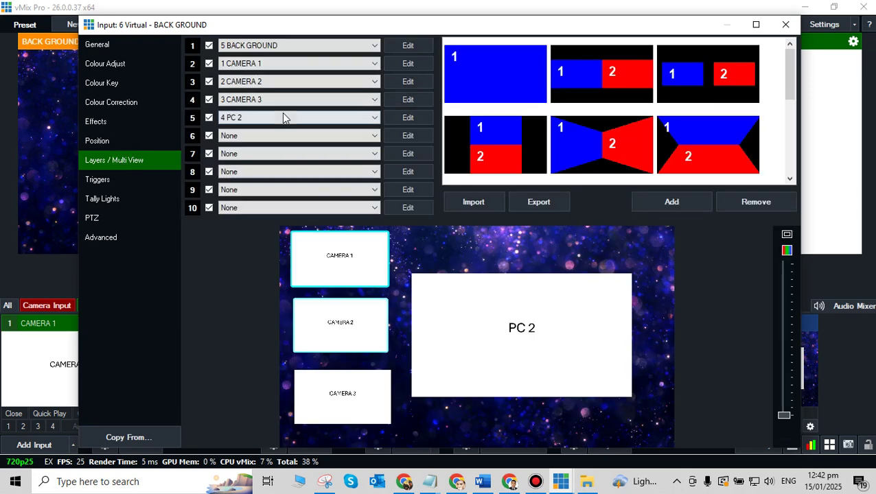
click(412, 96)
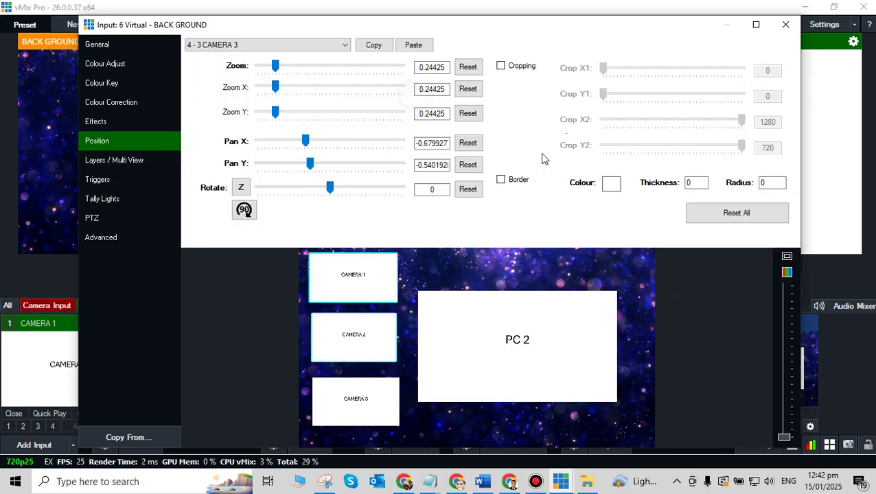
click(502, 181)
click(609, 184)
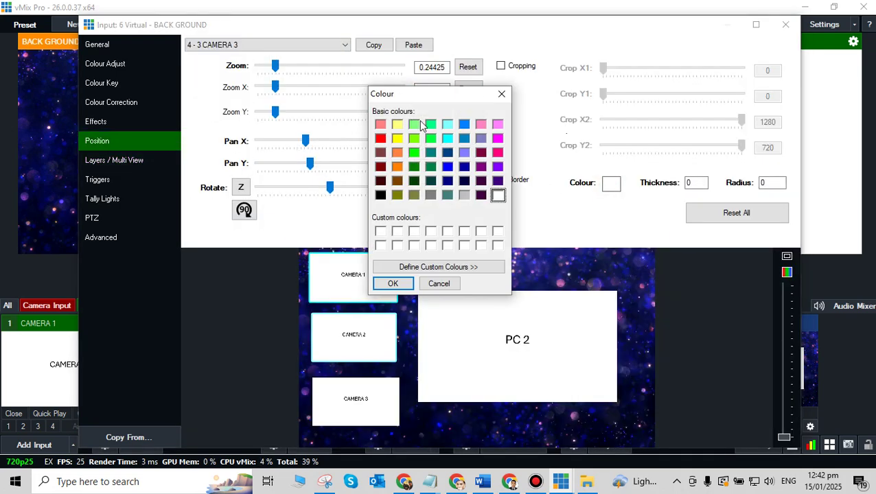
click(448, 125)
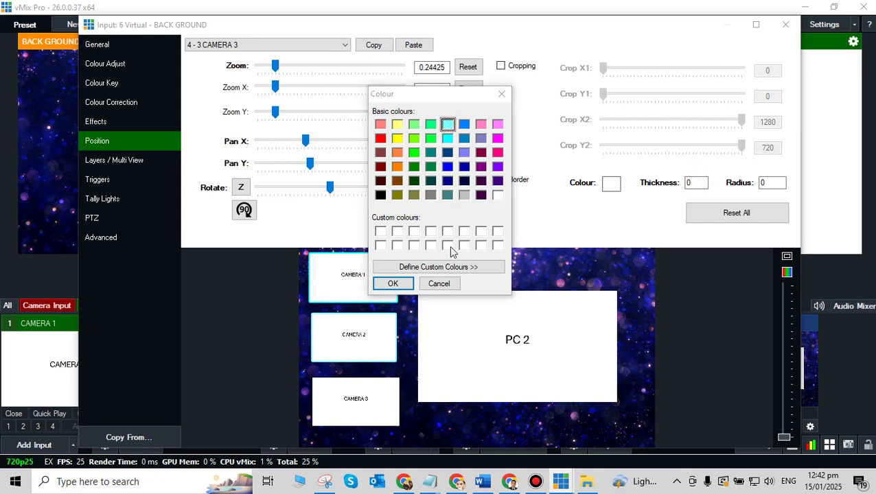
click(393, 284)
click(695, 182)
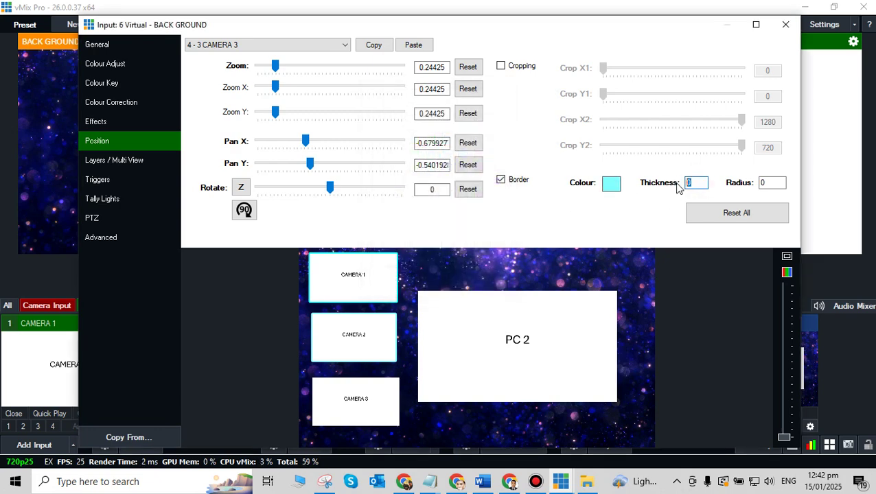
text(20)
double_click(761, 183)
text(20)
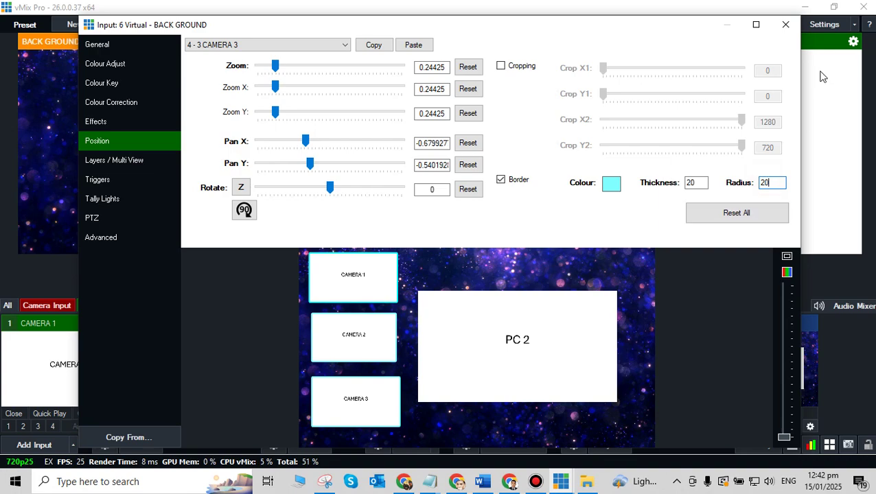
click(787, 25)
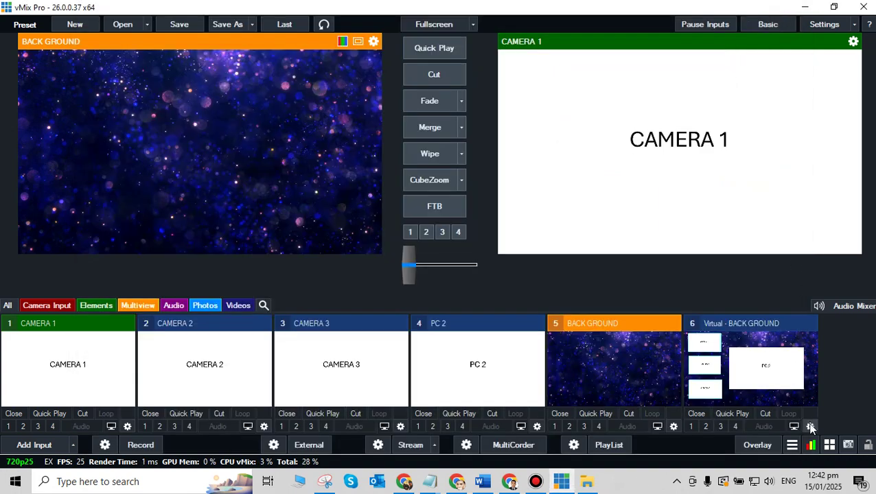
click(811, 426)
- Enable PC 2's border, colour it cyan, and set thickness 20 and radius 20
click(123, 162)
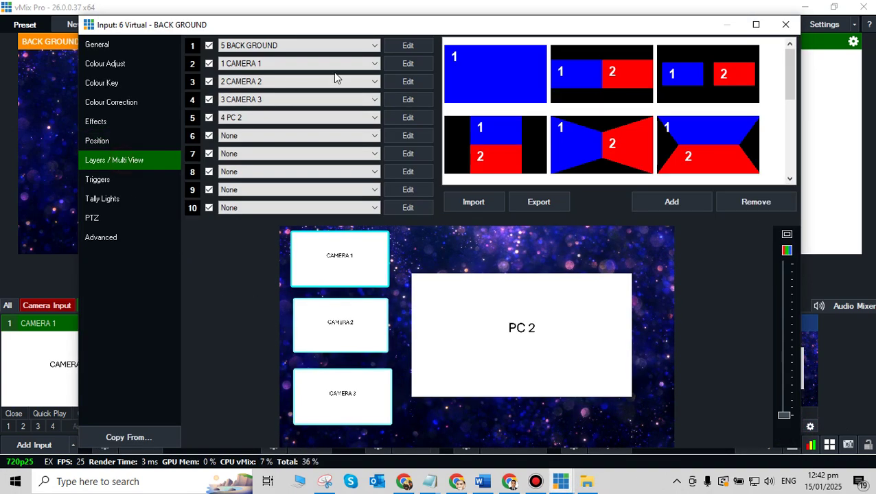
click(418, 122)
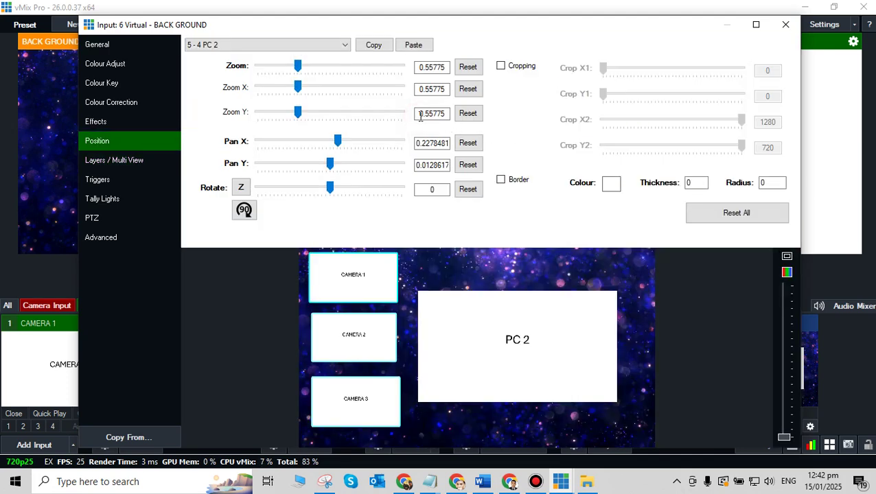
click(510, 181)
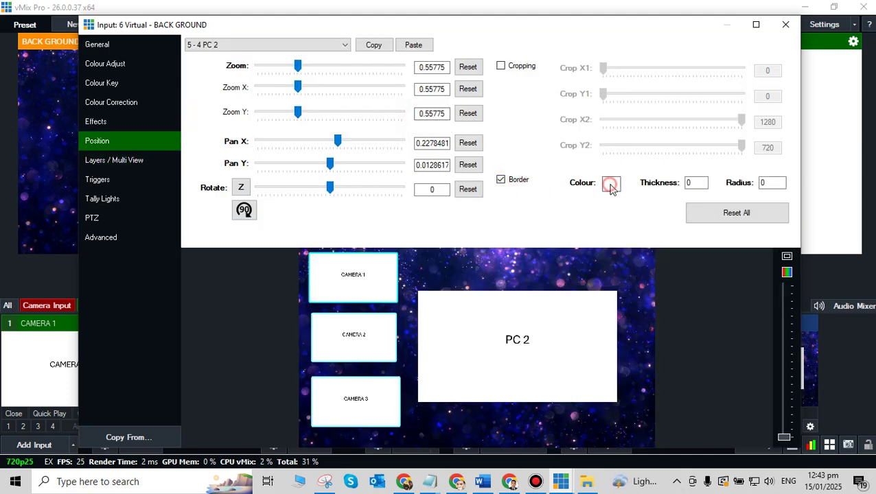
click(611, 186)
click(447, 126)
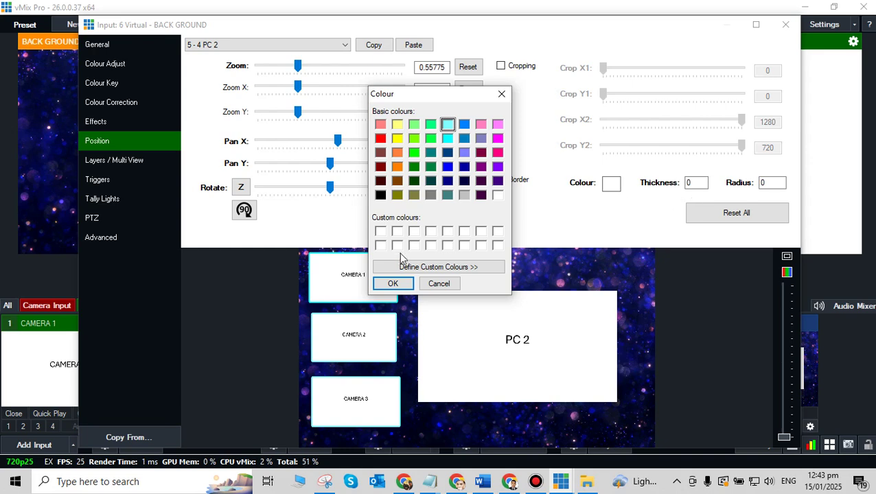
click(393, 284)
click(695, 183)
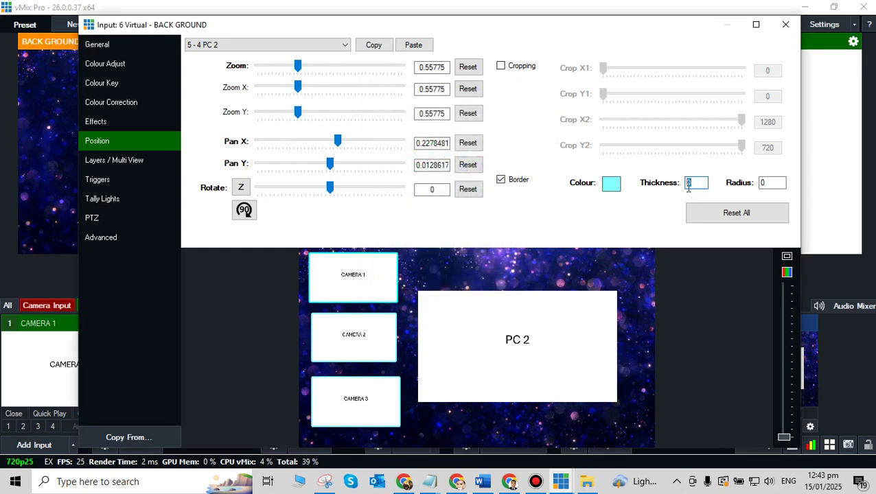
text(20)
click(766, 184)
text(2)
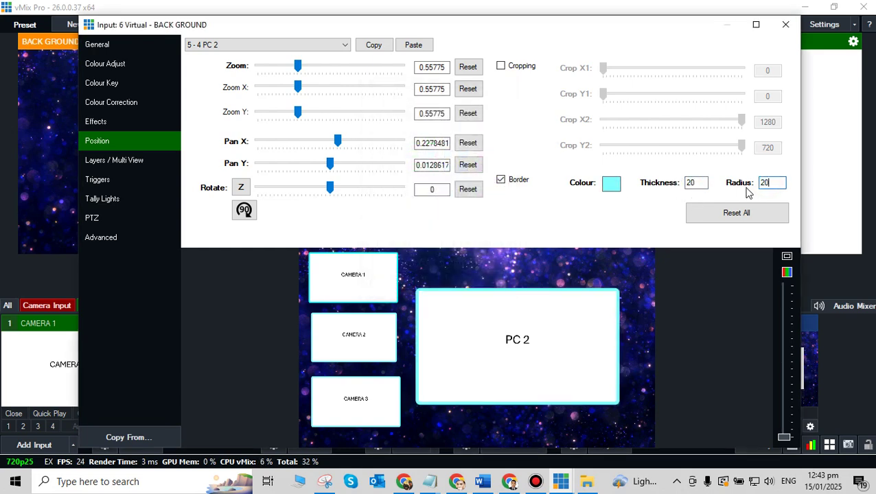
click(786, 25)
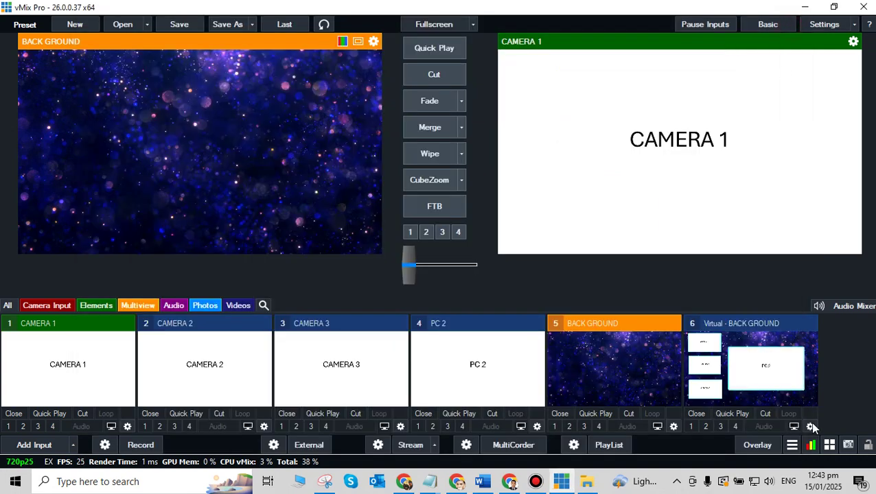
click(812, 426)
- Set the Virtual - BACK GROUND input's mouse click action to Transition1
click(103, 47)
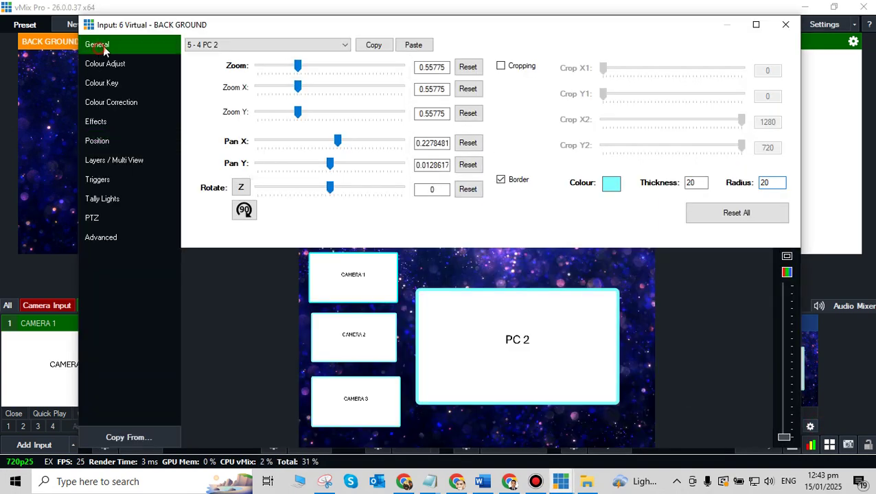
click(642, 89)
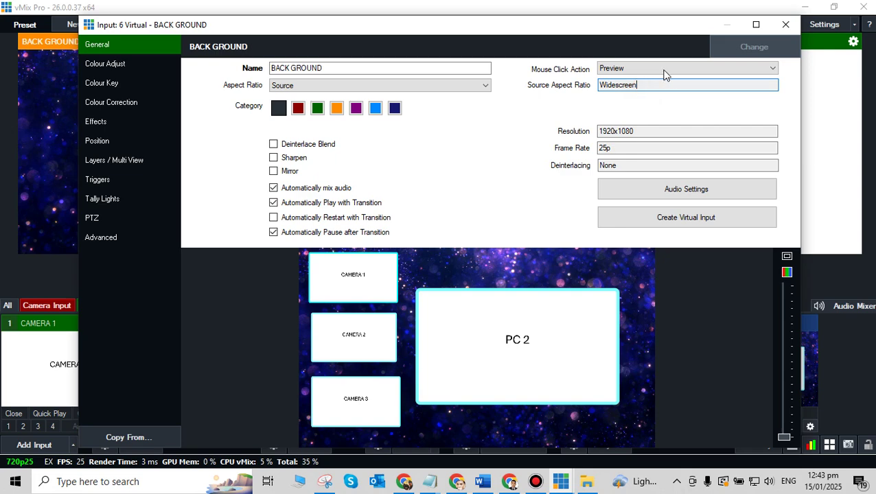
click(664, 71)
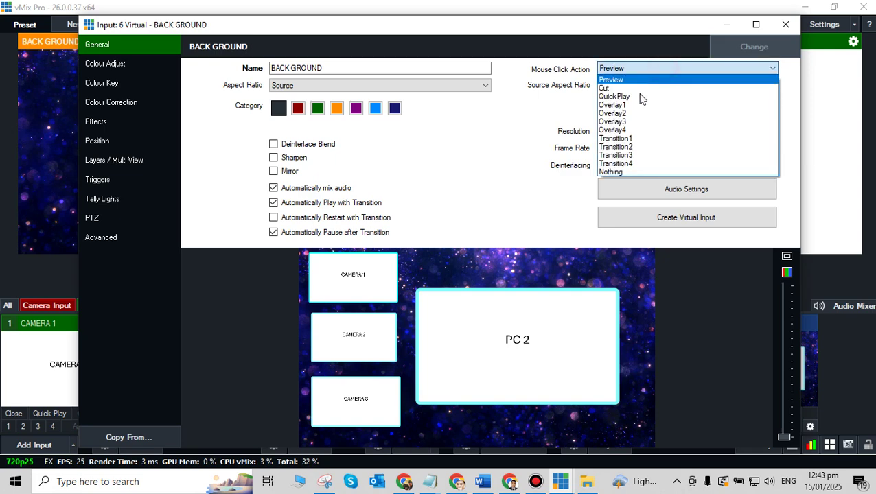
click(635, 139)
click(785, 24)
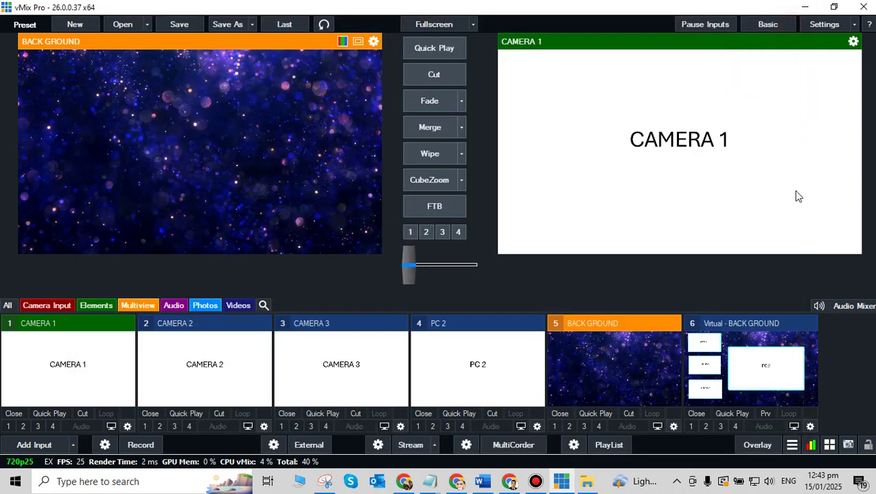
- Fade the Virtual - BACK GROUND multiview to output and create another virtual copy of BACK GROUND
click(809, 346)
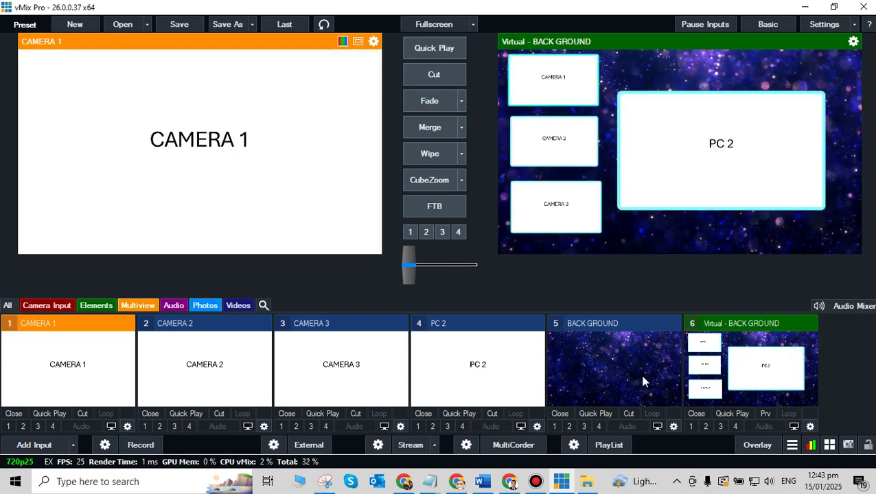
click(643, 381)
click(797, 396)
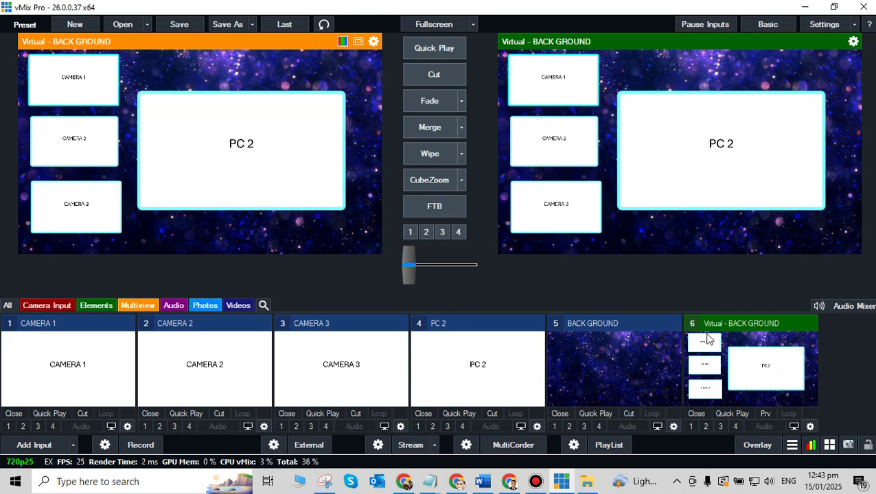
double_click(626, 385)
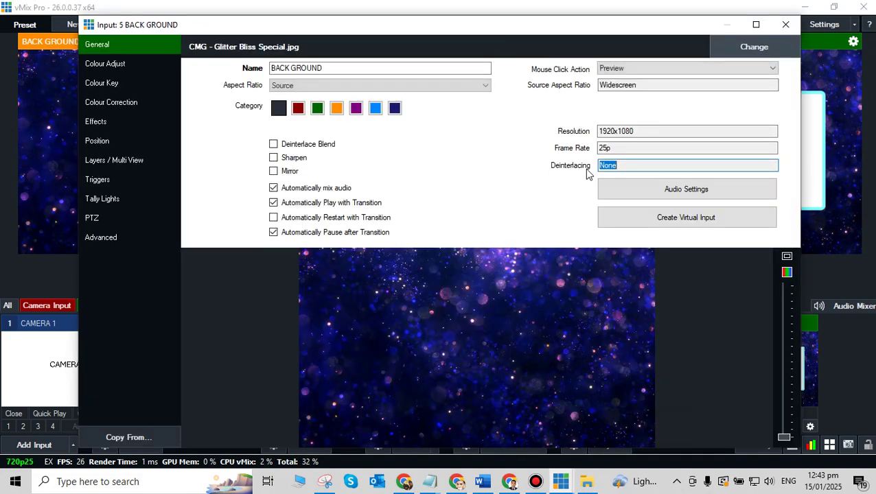
click(675, 218)
- In new input 7, put BACK GROUND on layer 1 and CAMERA 1 on layer 2
click(785, 25)
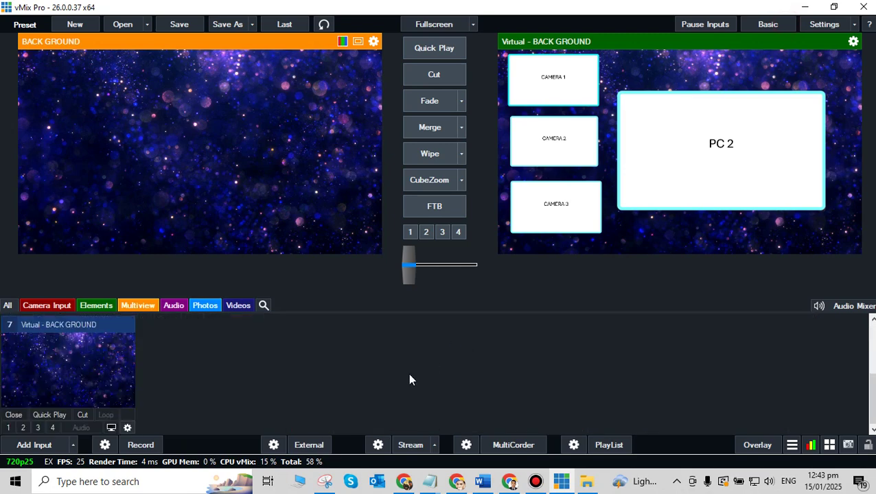
click(127, 428)
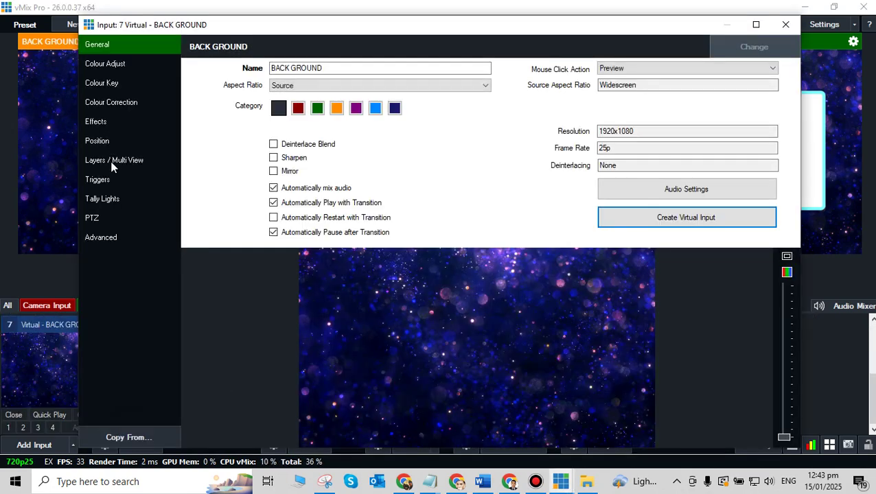
click(114, 162)
click(246, 47)
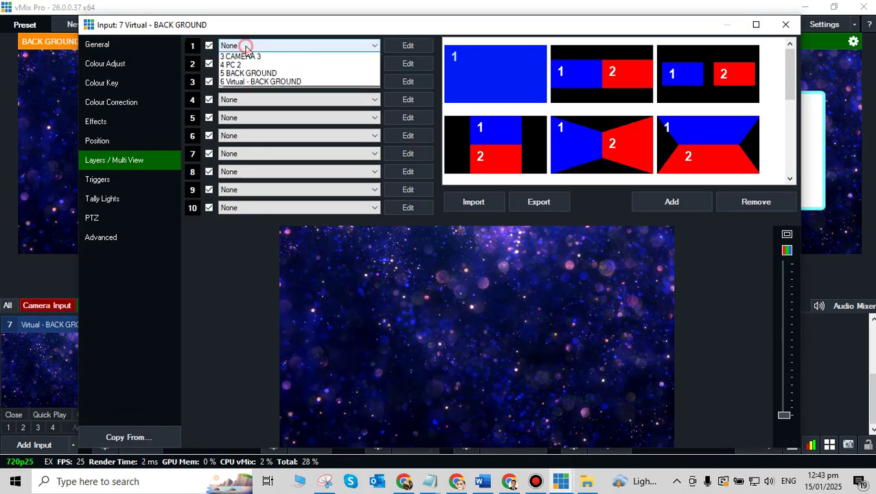
click(254, 101)
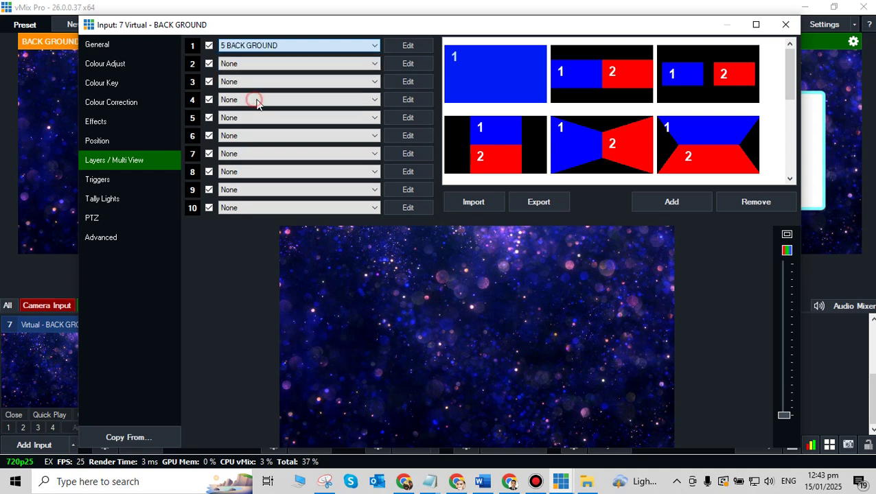
click(264, 63)
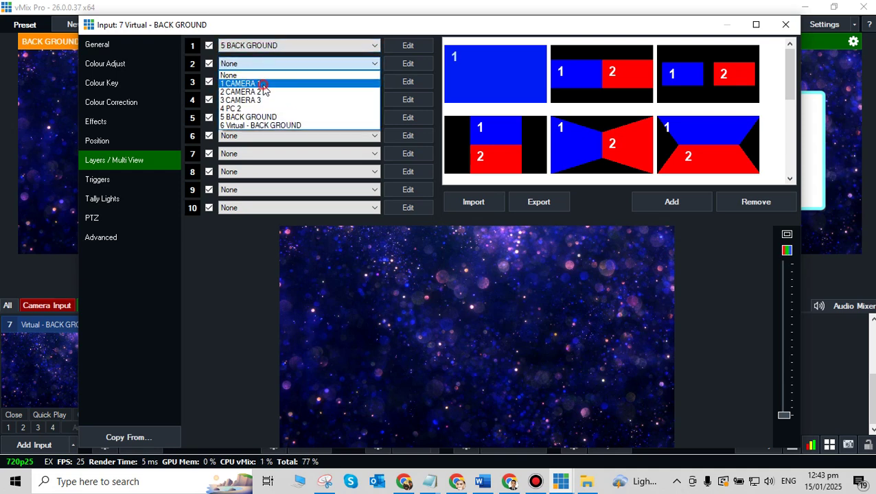
click(263, 84)
- Shrink CAMERA 1 to about 0.6, crop both sides, and move it to the left edge
click(407, 65)
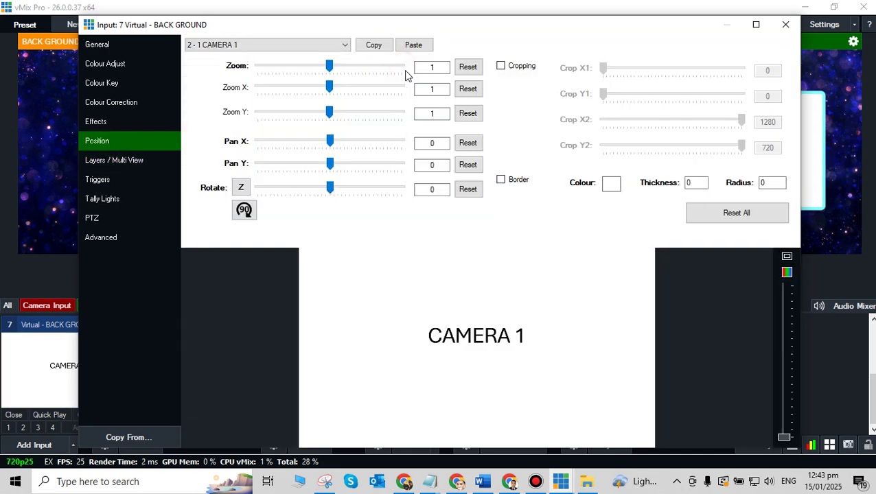
drag(329, 67, 301, 70)
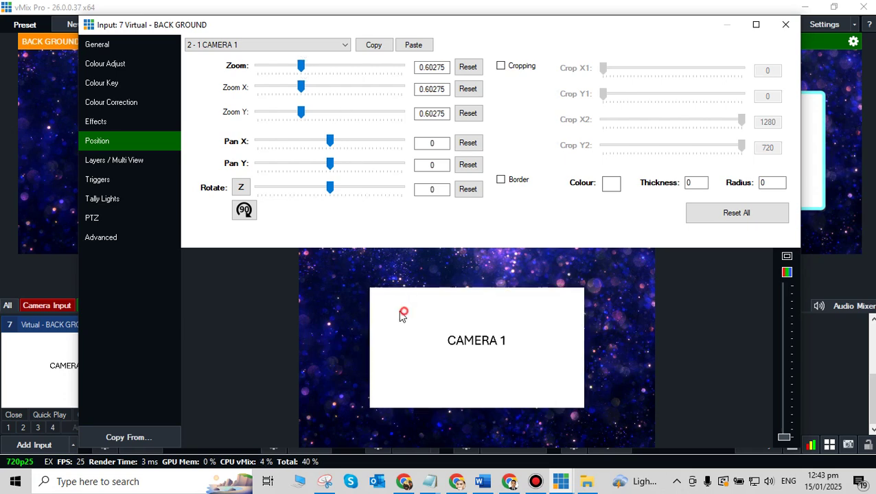
drag(403, 316, 344, 317)
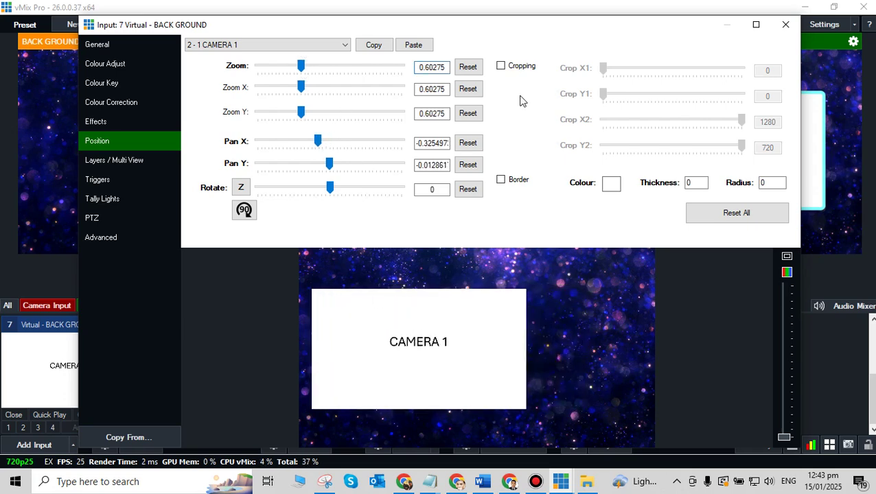
click(500, 67)
drag(603, 68, 642, 74)
drag(740, 122, 708, 128)
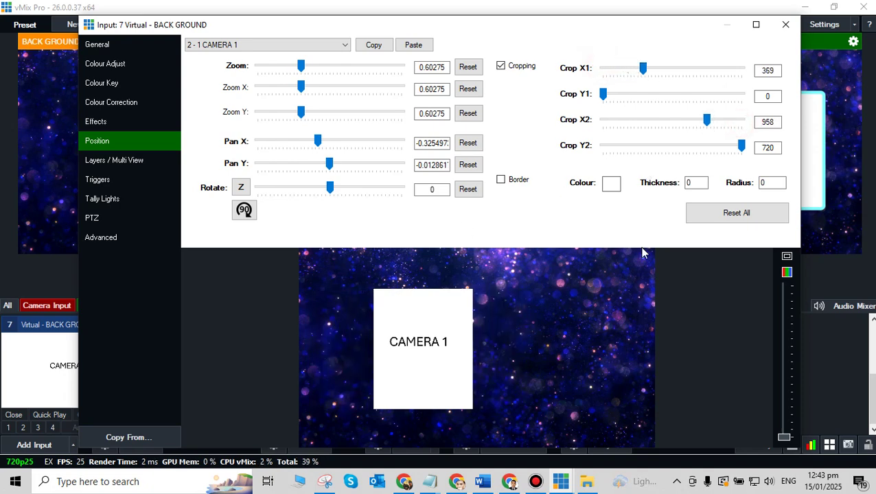
drag(428, 311, 366, 310)
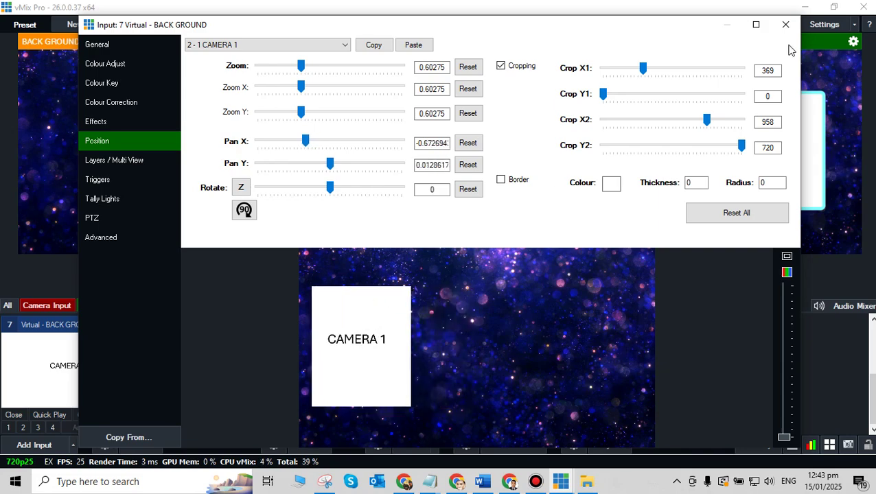
click(786, 24)
- Add PC 2 as layer 3, scaled to 0.60275 and placed right of CAMERA 1
click(127, 427)
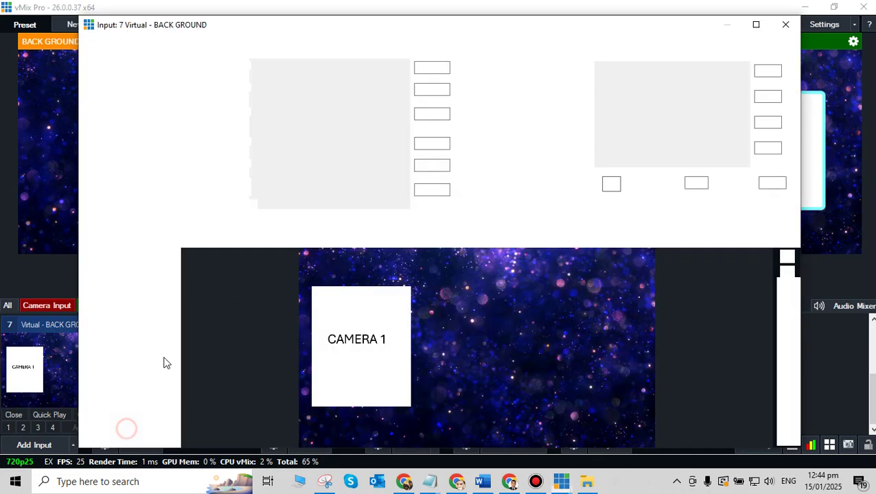
click(161, 158)
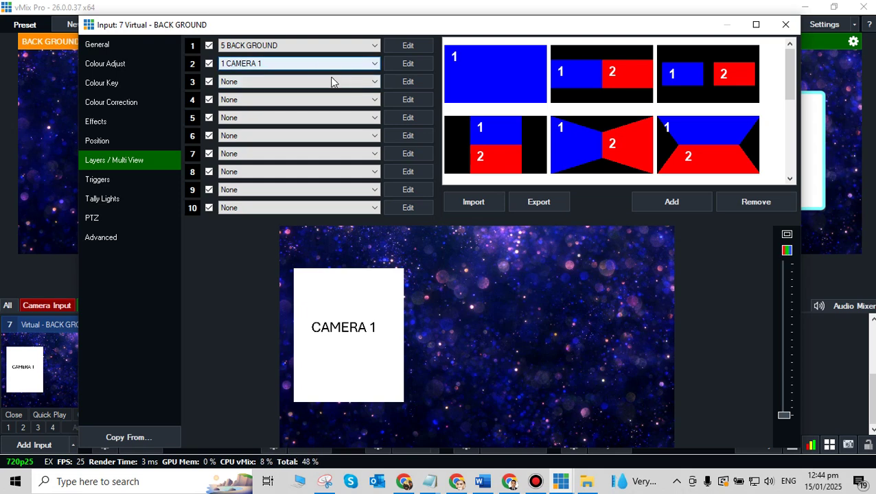
click(332, 82)
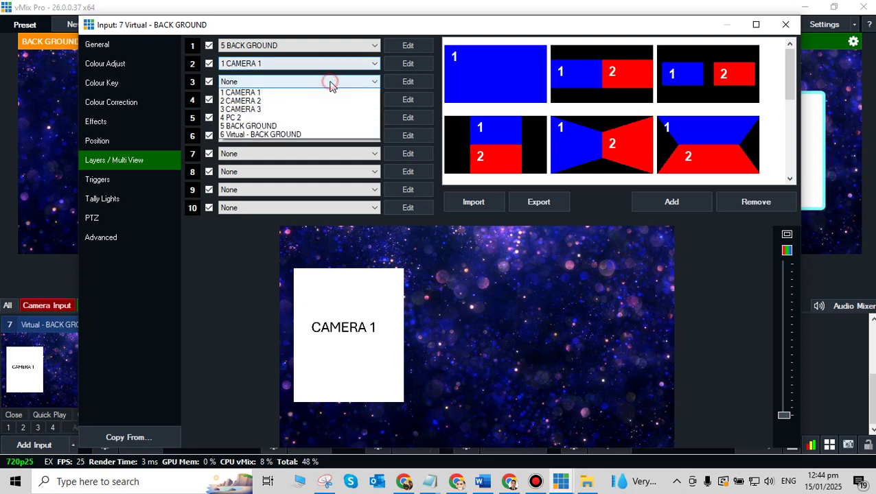
click(267, 127)
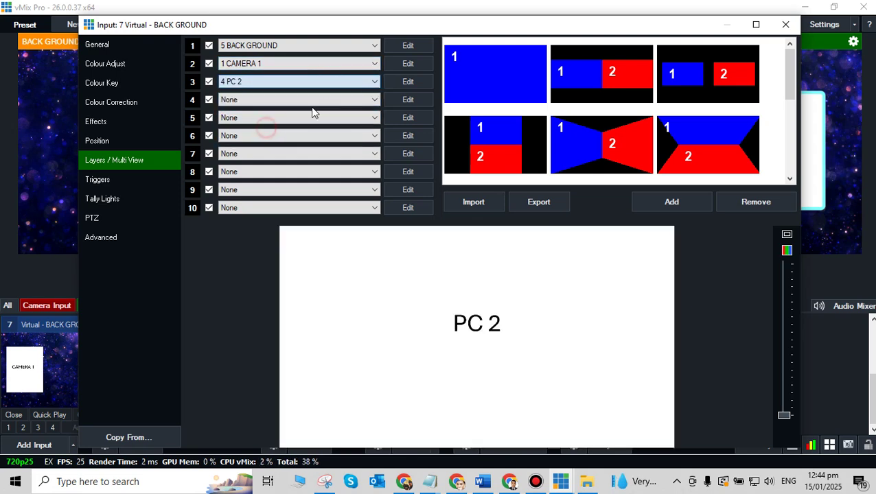
click(403, 82)
drag(329, 70, 301, 71)
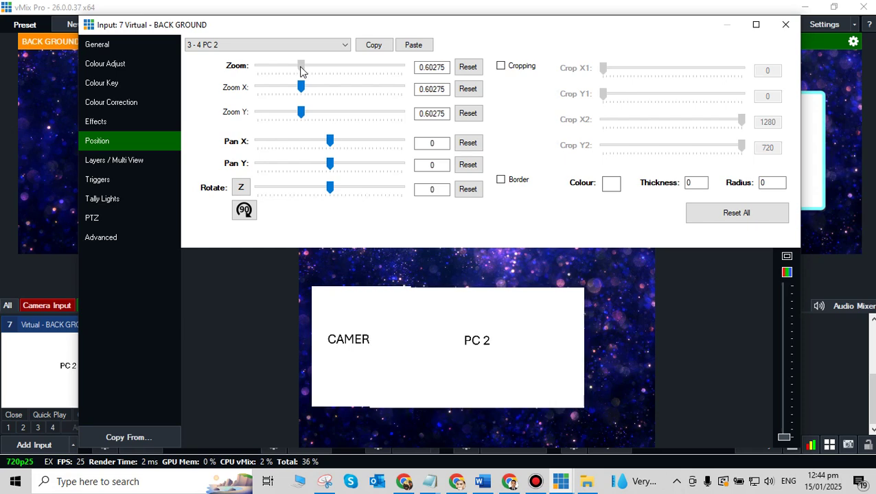
drag(496, 353, 557, 351)
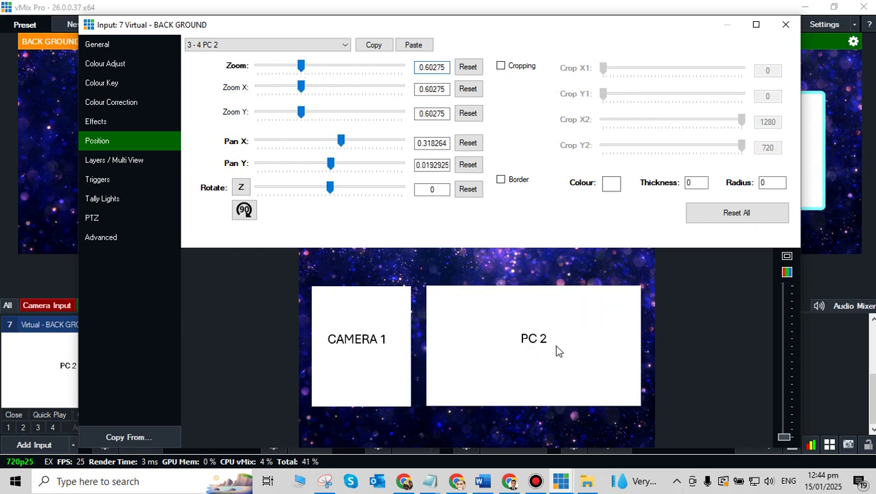
click(785, 25)
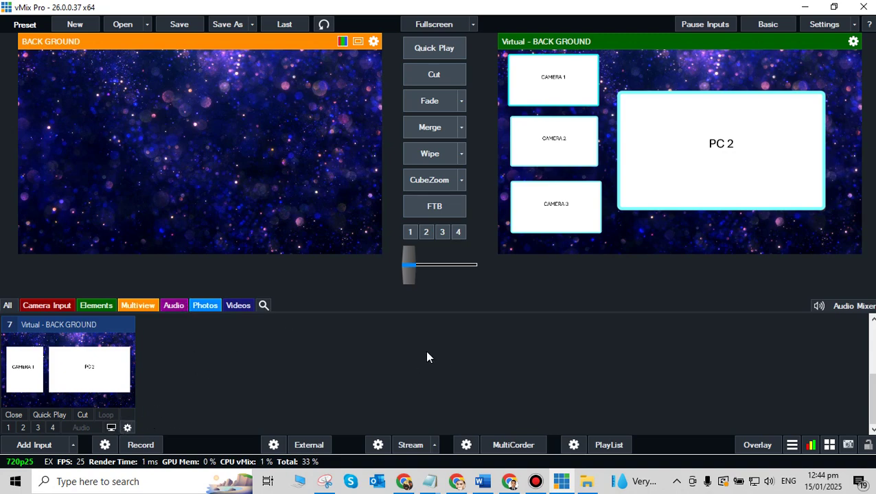
- Set input 7's mouse click action to Transition1
click(127, 427)
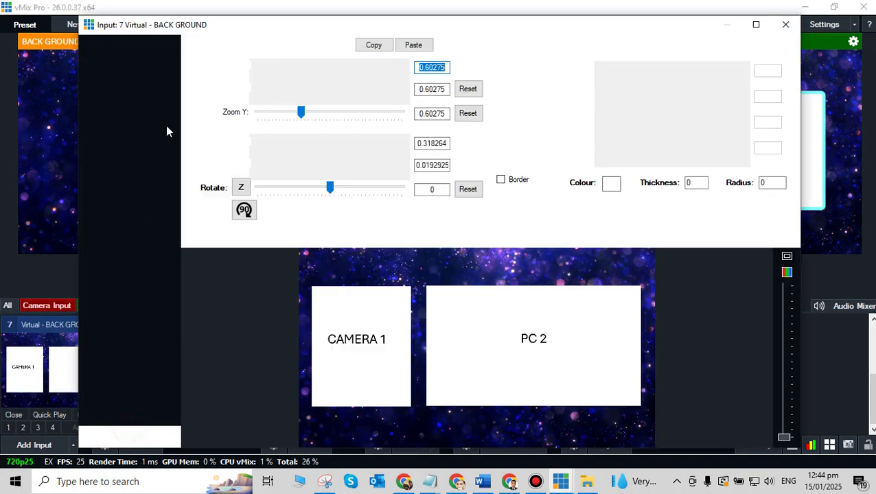
click(129, 49)
click(687, 68)
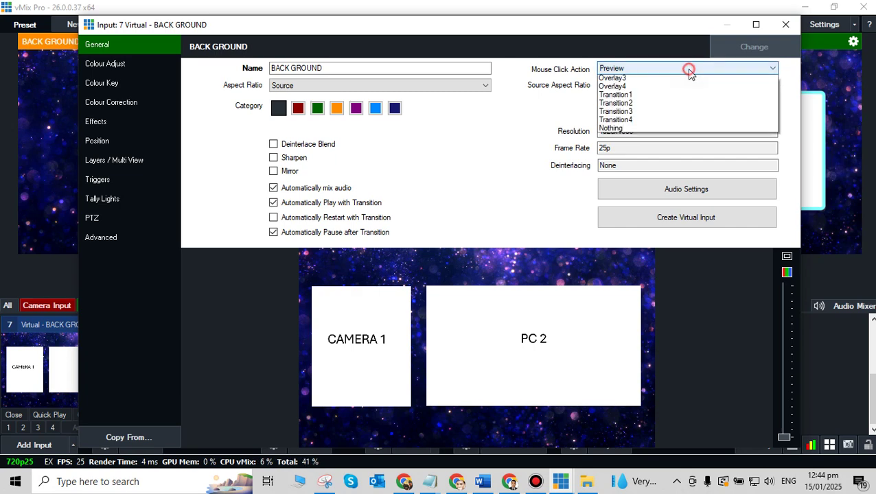
click(686, 137)
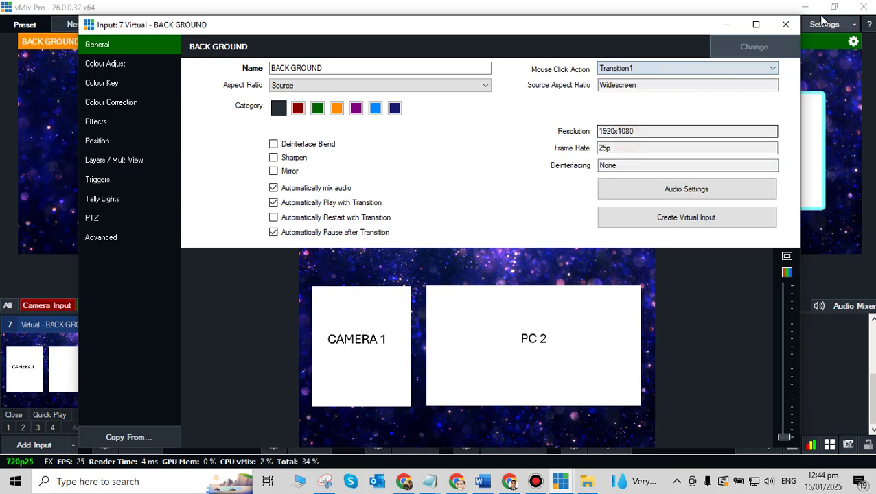
click(785, 24)
- Test the fade and swap so the two-box layout sits in preview, the old multiview on air
click(115, 386)
scroll(532, 332, up, 1)
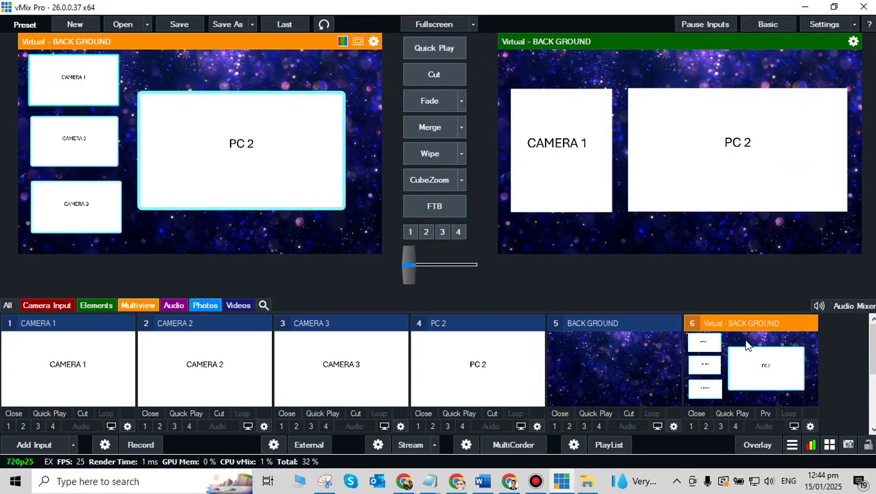
click(745, 362)
scroll(483, 425, down, 1)
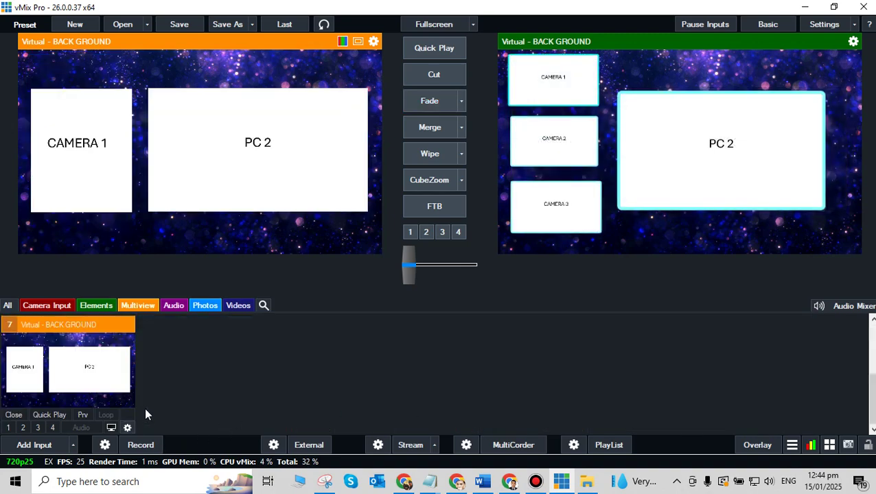
scroll(689, 322, up, 1)
- Create a third virtual copy of BACK GROUND as input 8
click(673, 426)
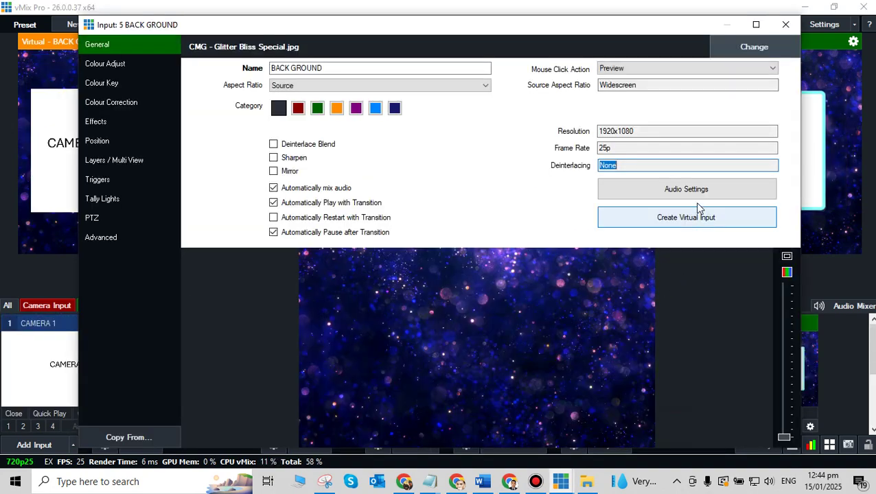
click(701, 223)
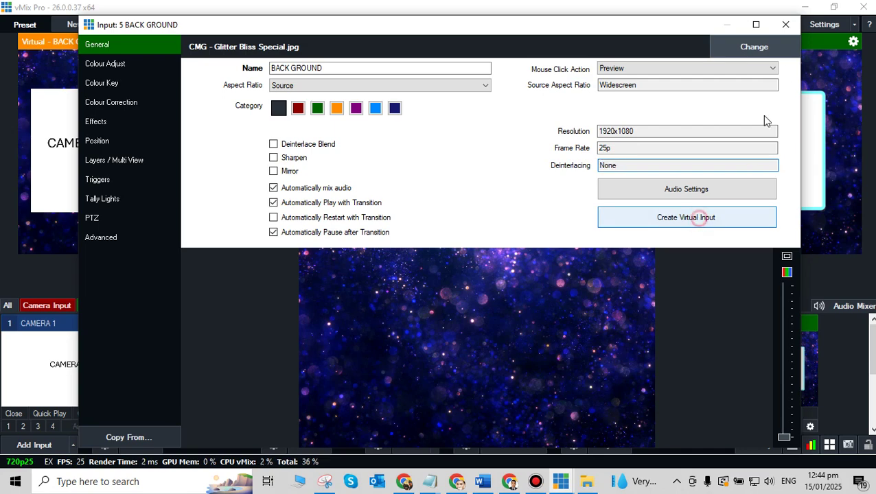
click(785, 25)
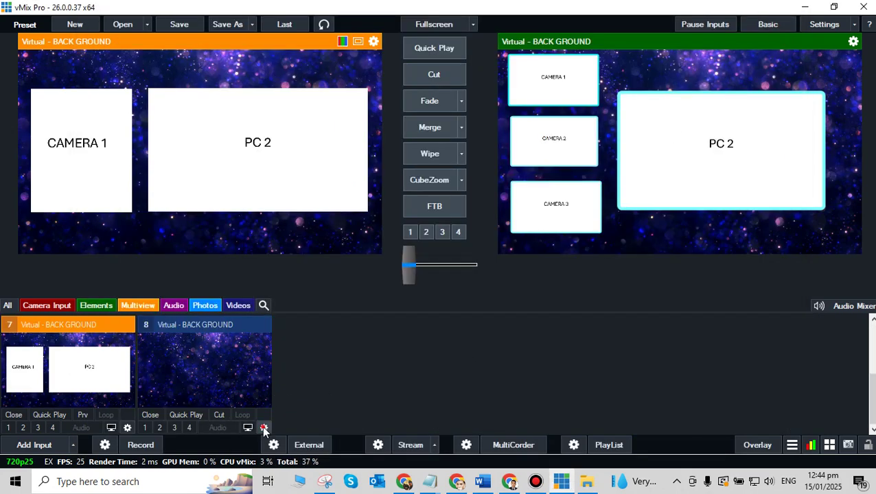
- Put 5 BACK GROUND on layer 1 of input 8's multiview
click(264, 428)
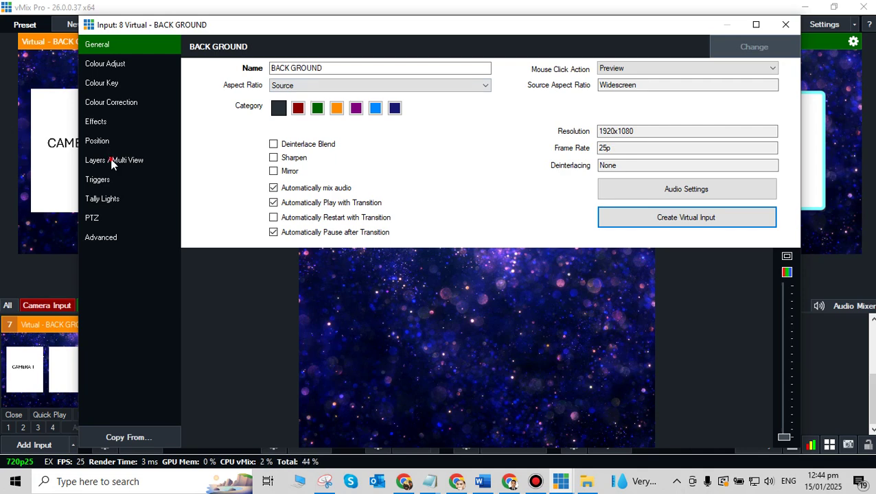
click(112, 161)
click(268, 47)
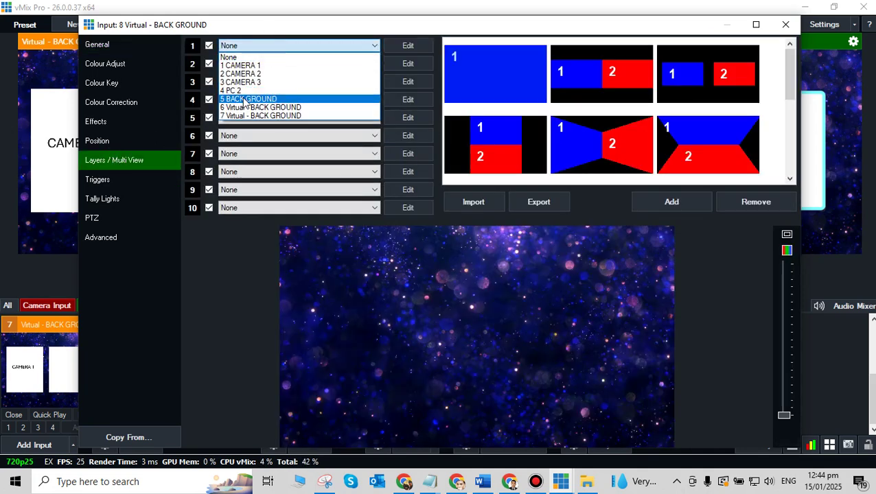
click(244, 100)
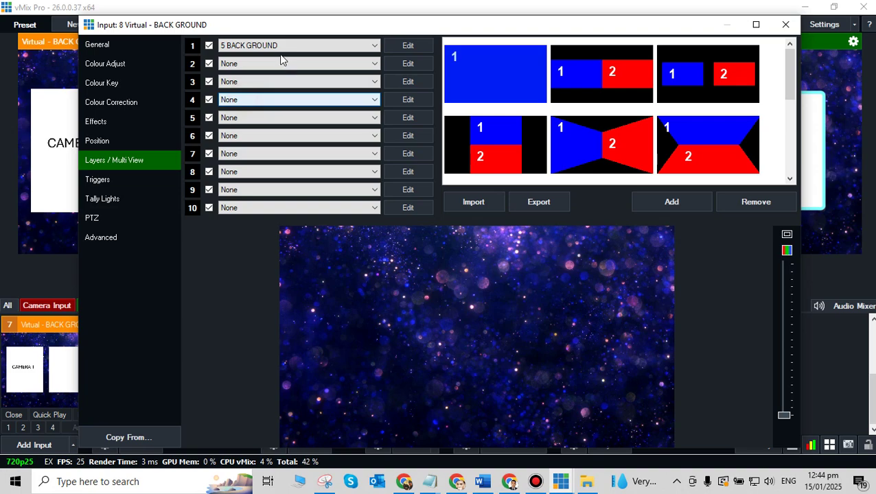
click(411, 64)
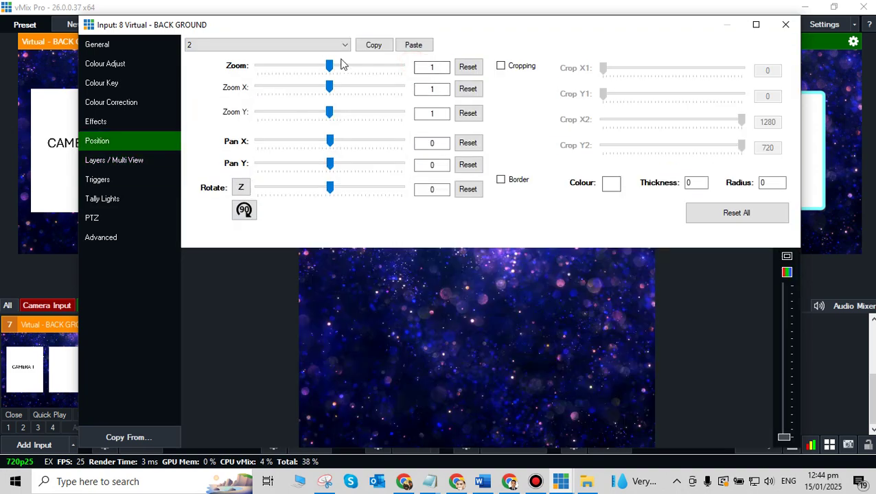
click(116, 160)
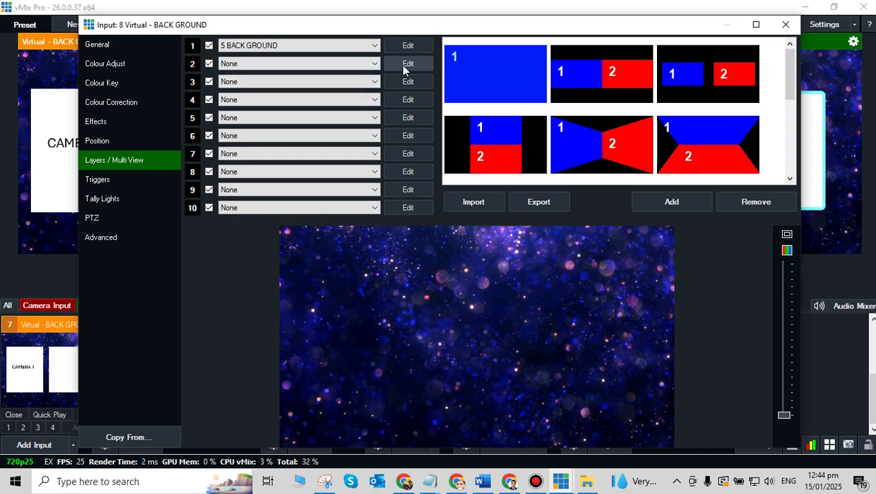
- Put CAMERA 2 on layer 2, scaled to 0.69225 and moved right
click(373, 63)
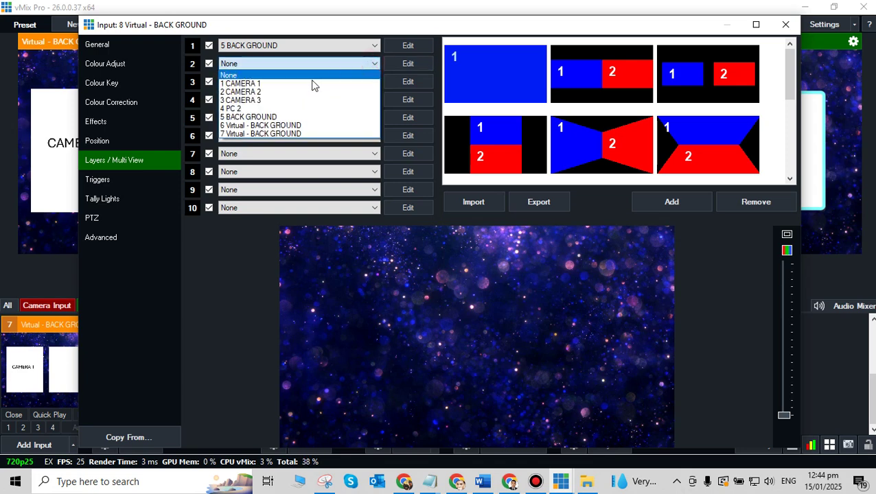
click(307, 88)
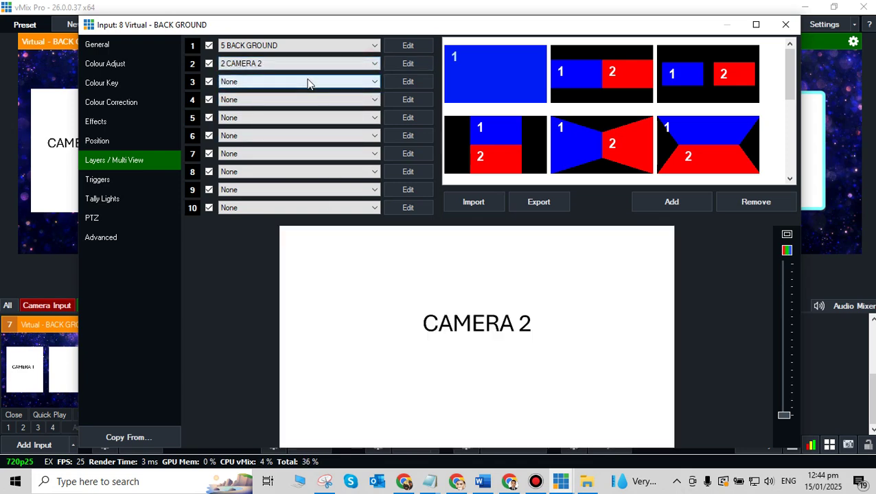
click(408, 63)
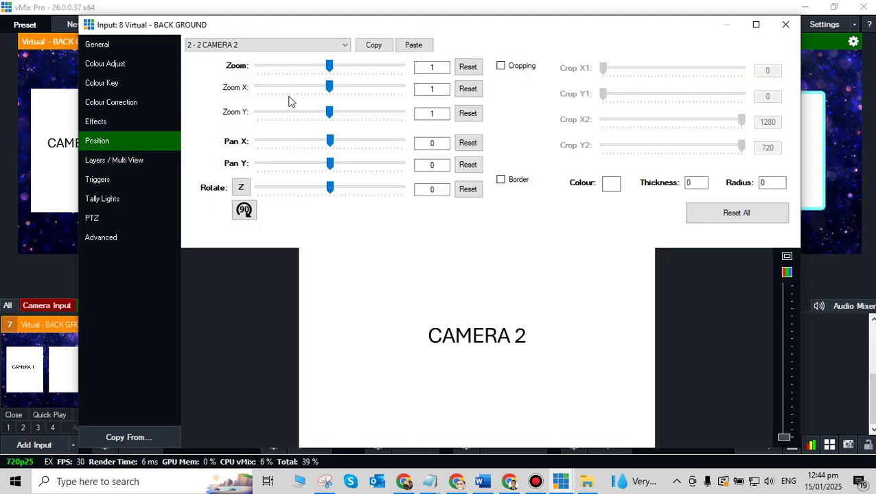
drag(328, 71, 308, 74)
drag(437, 309, 480, 317)
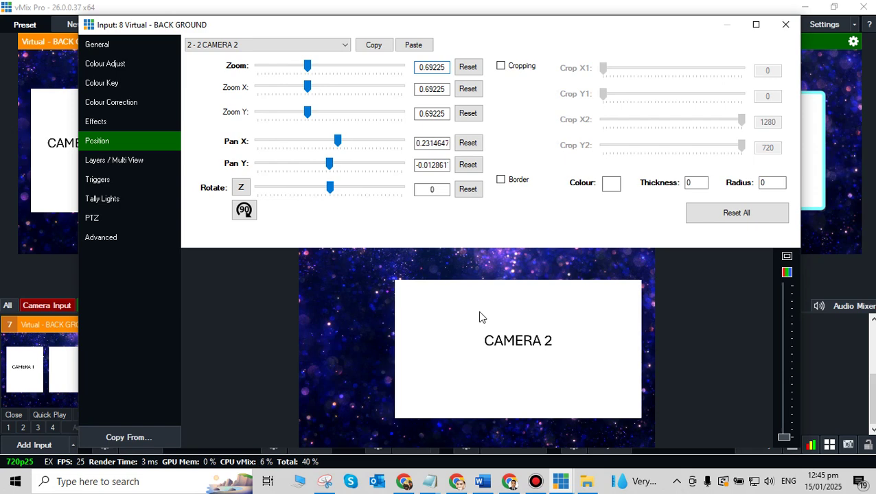
- Crop CAMERA 2 to a narrow strip (X1 393, X2 893) and push it to the right edge
click(501, 66)
drag(606, 70, 646, 69)
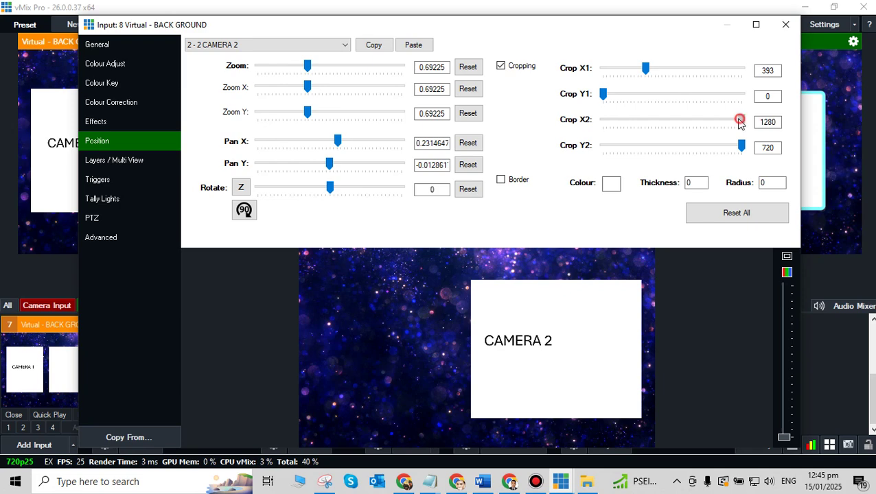
drag(739, 120, 699, 121)
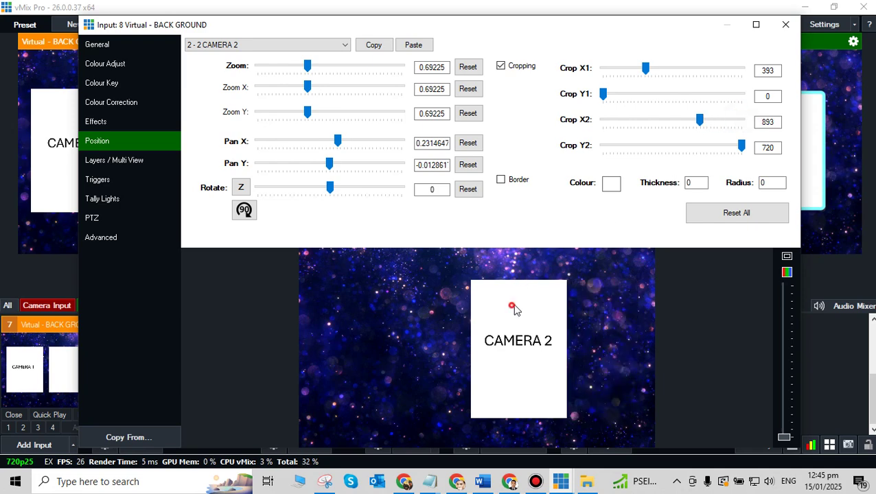
drag(513, 307, 588, 311)
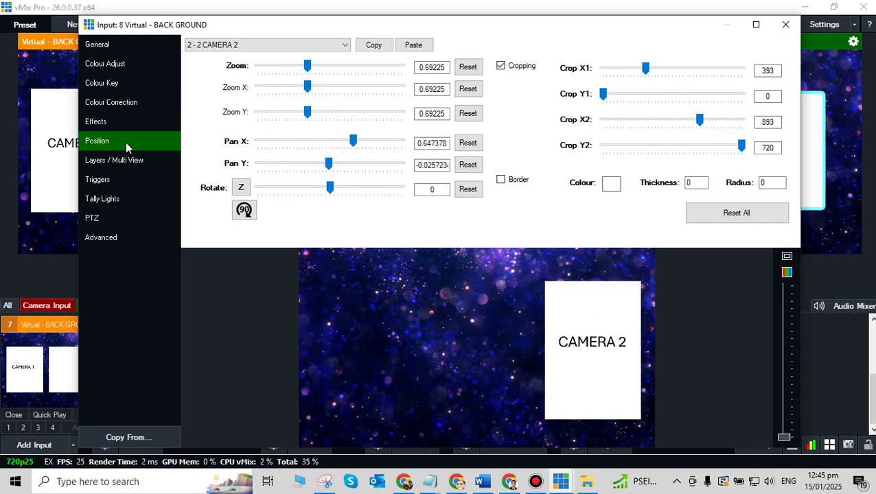
click(127, 159)
click(414, 86)
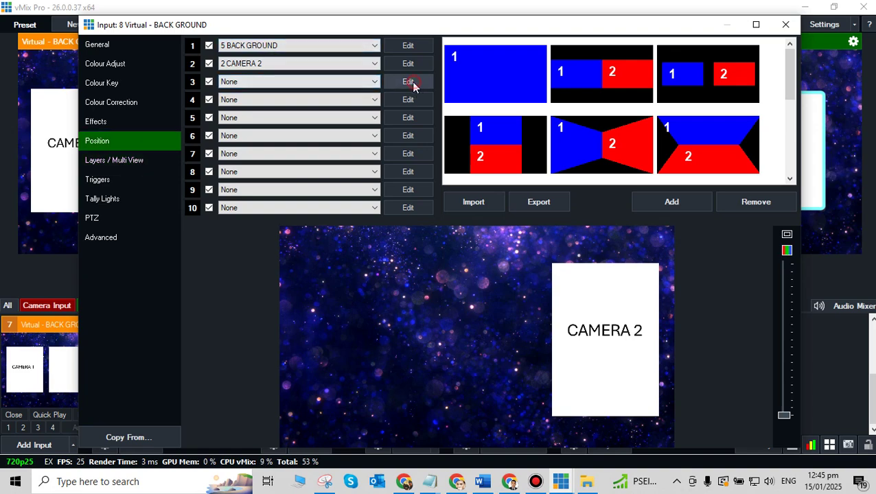
click(129, 160)
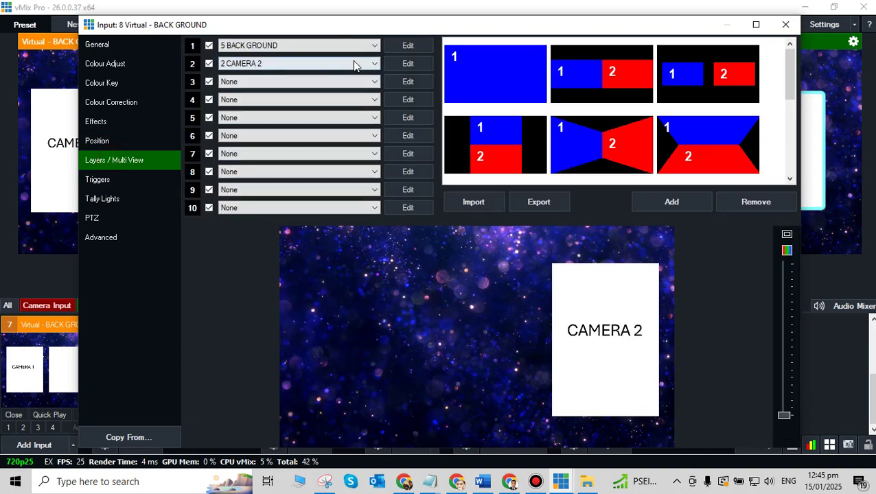
- Put PC 2 on layer 3, scaled to 0.69225 and placed on the left beside CAMERA 2
click(332, 82)
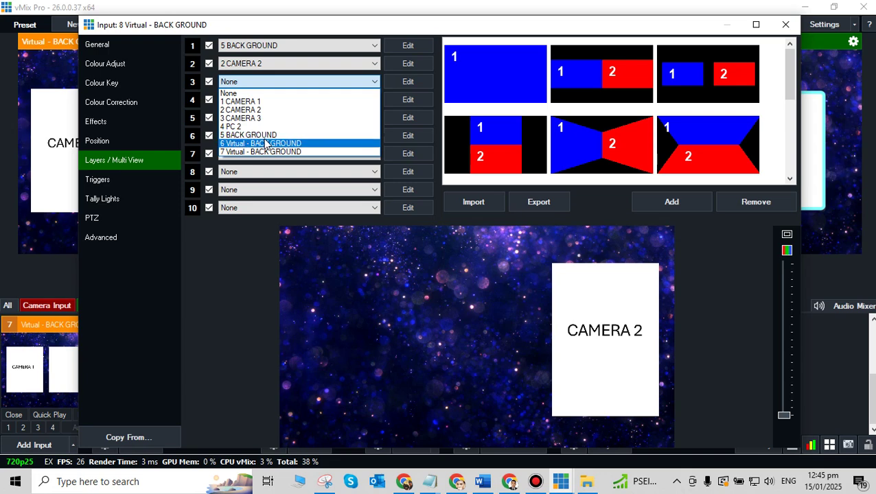
click(257, 126)
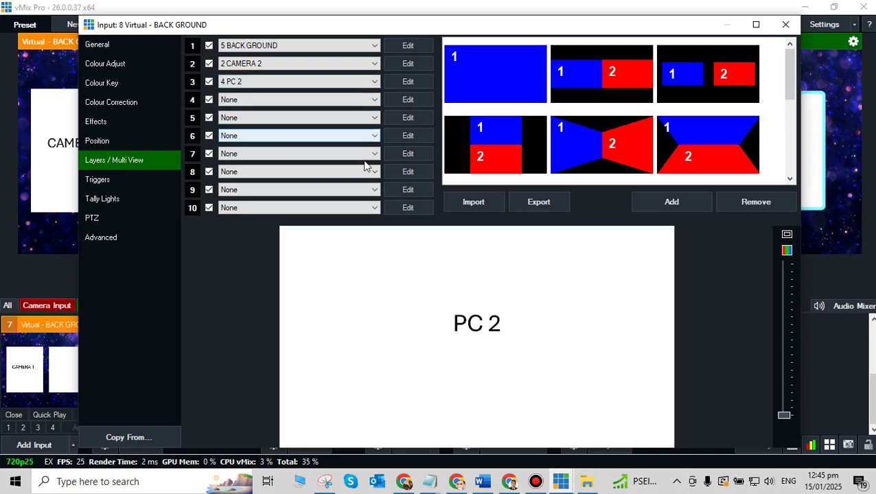
click(407, 82)
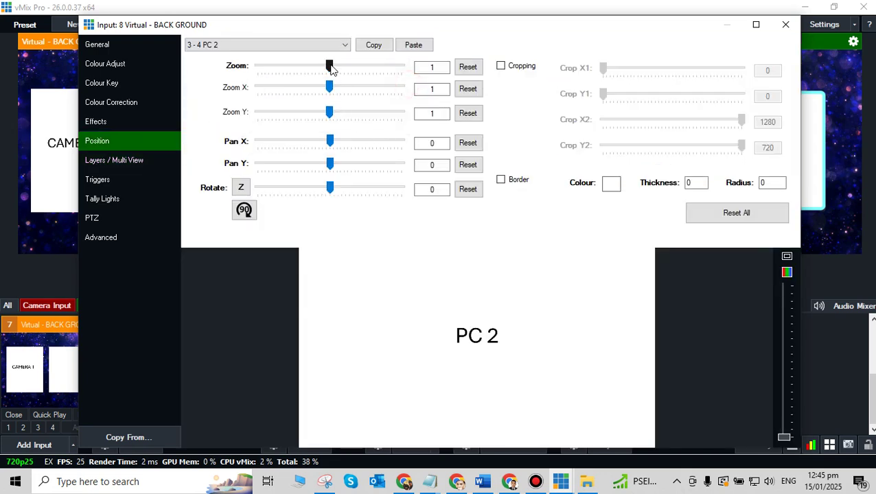
drag(330, 65, 307, 66)
drag(451, 324, 403, 326)
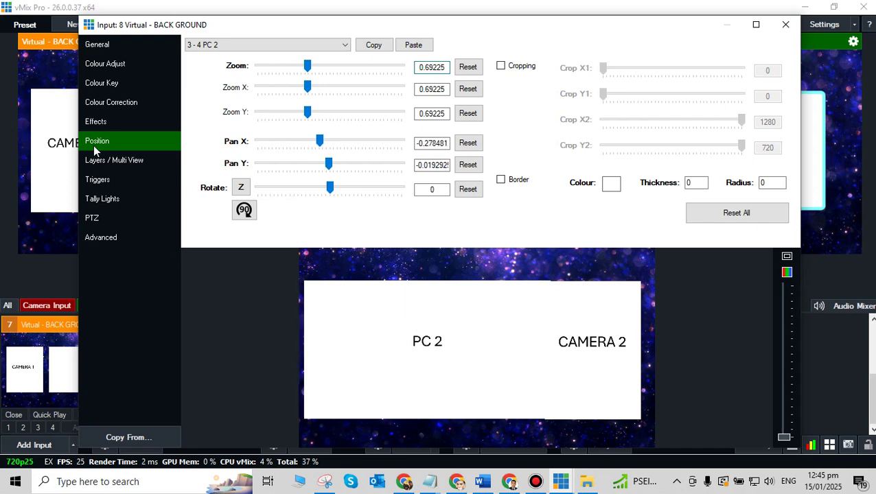
click(112, 160)
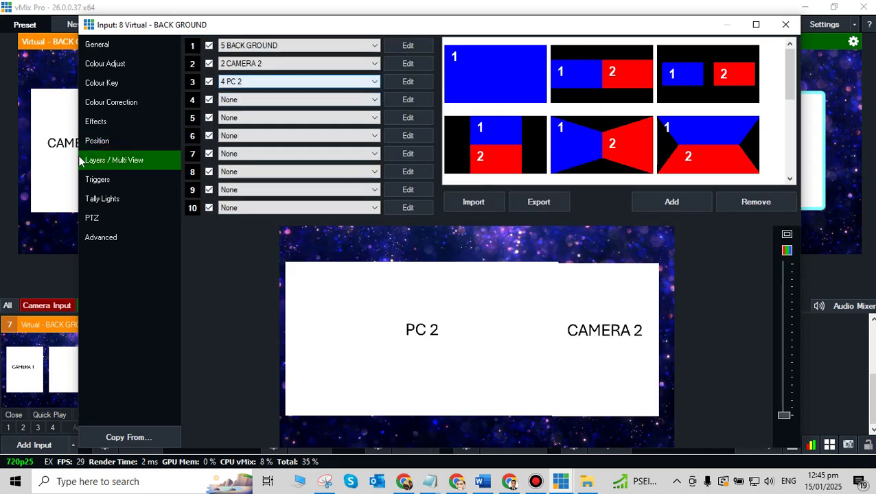
- Nudge the CAMERA 2 layer slightly further right and close the settings
click(98, 141)
click(252, 46)
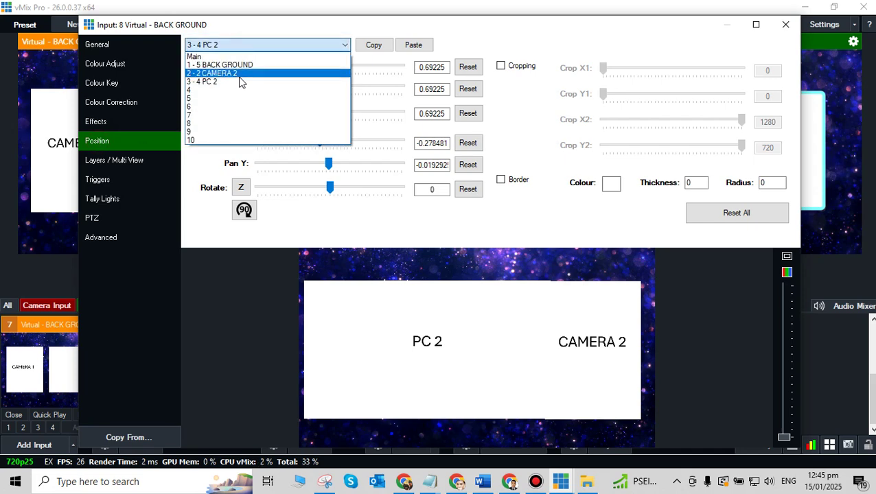
click(239, 74)
drag(587, 327, 598, 328)
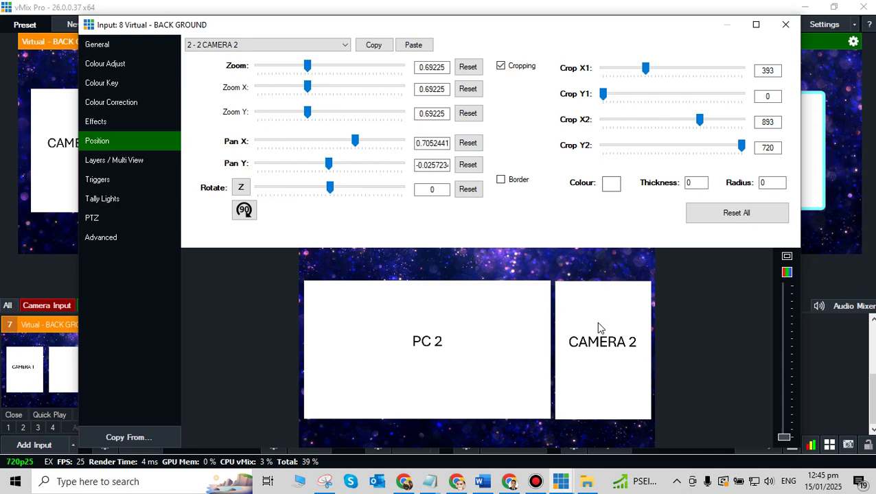
click(785, 26)
- Set input 8's mouse click action to Transition1
click(264, 428)
click(96, 44)
click(733, 73)
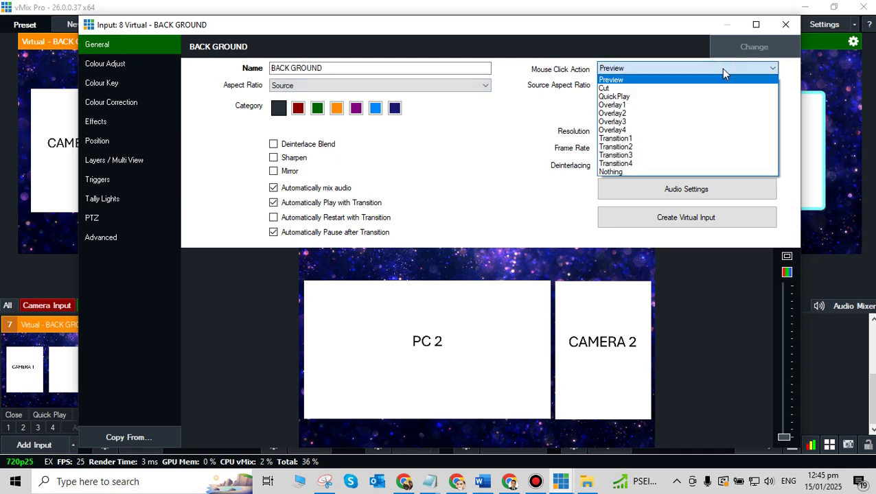
click(687, 140)
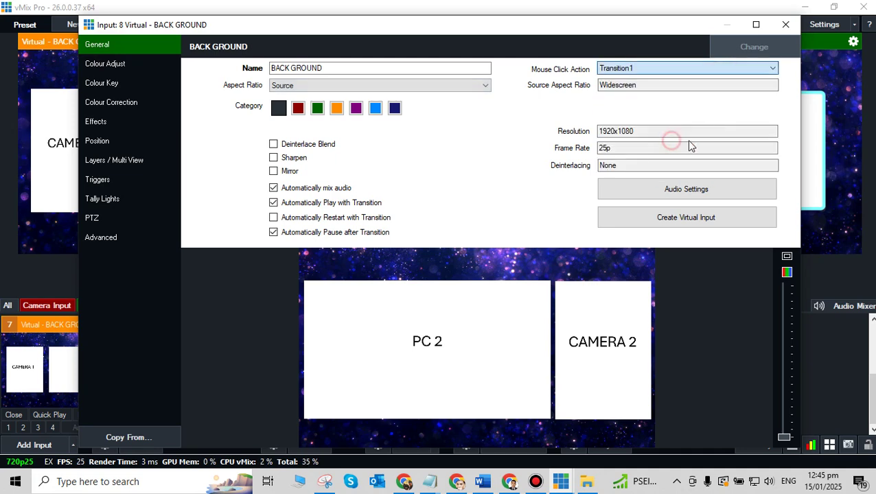
click(785, 25)
- Test the layouts by fading inputs 6, 8 and 7 to output, then cue CAMERA 1 in preview
click(251, 371)
scroll(611, 343, up, 3)
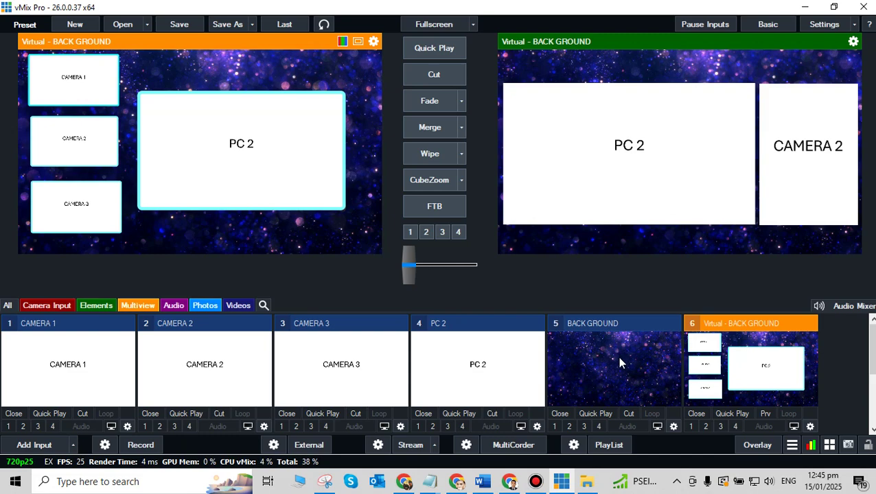
click(767, 390)
scroll(220, 412, down, 3)
click(176, 391)
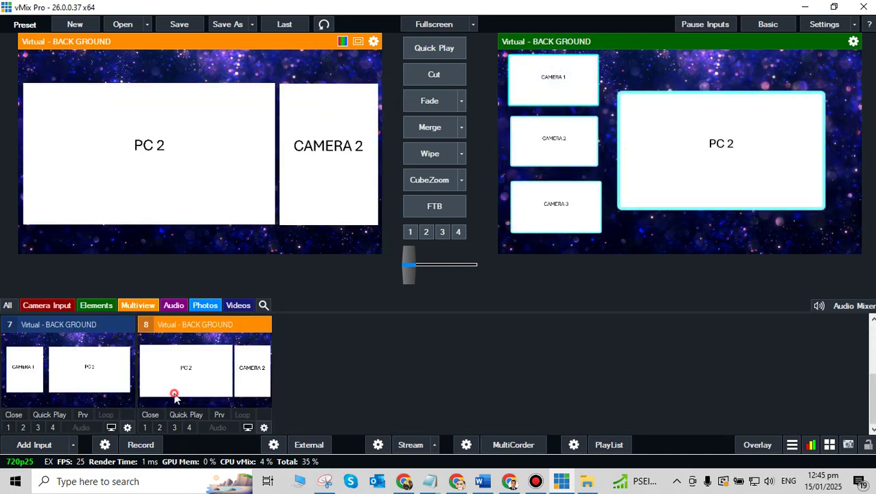
click(88, 372)
scroll(401, 378, up, 3)
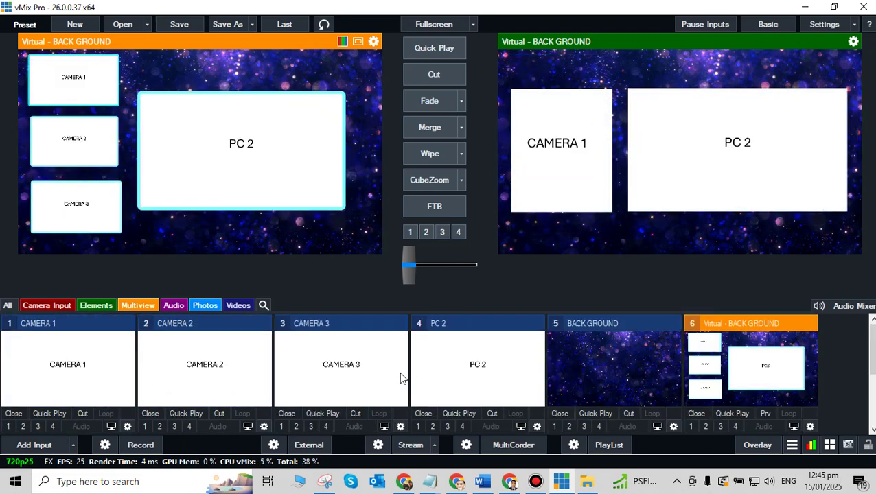
click(42, 372)
- Make CAMERA 1 go live with Transition2 (Merge) when clicked, and test it
click(127, 426)
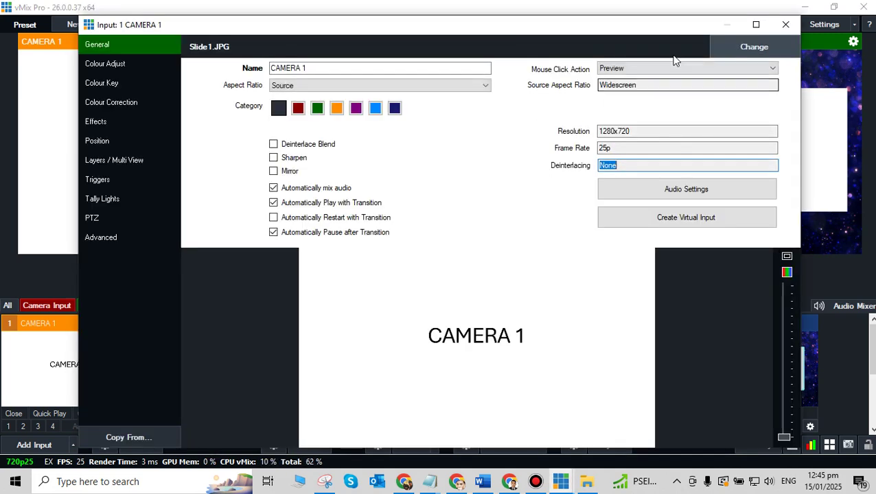
click(649, 68)
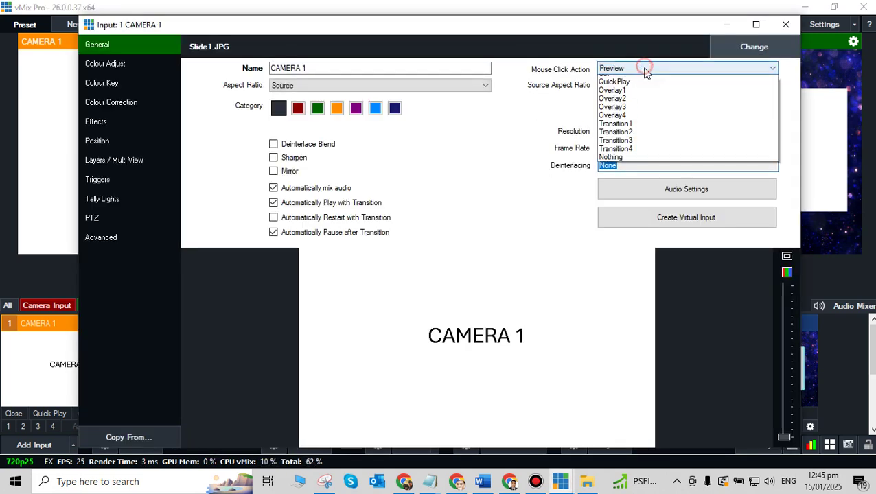
click(618, 147)
click(785, 26)
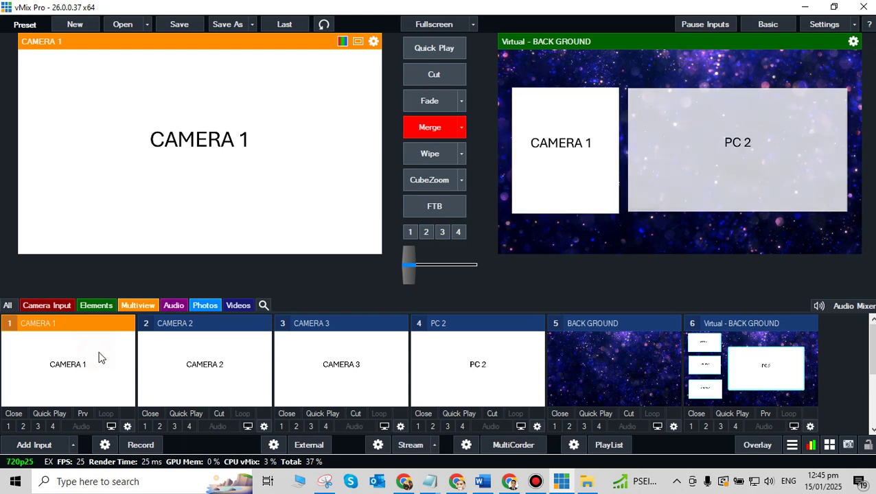
click(98, 357)
- Make CAMERA 2 go live with Transition3 (Wipe) when clicked, and test it
click(263, 427)
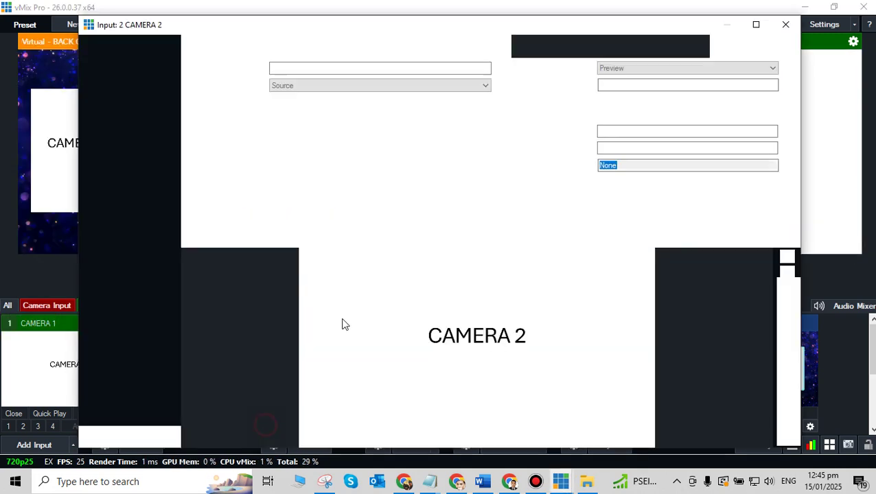
click(673, 69)
click(633, 155)
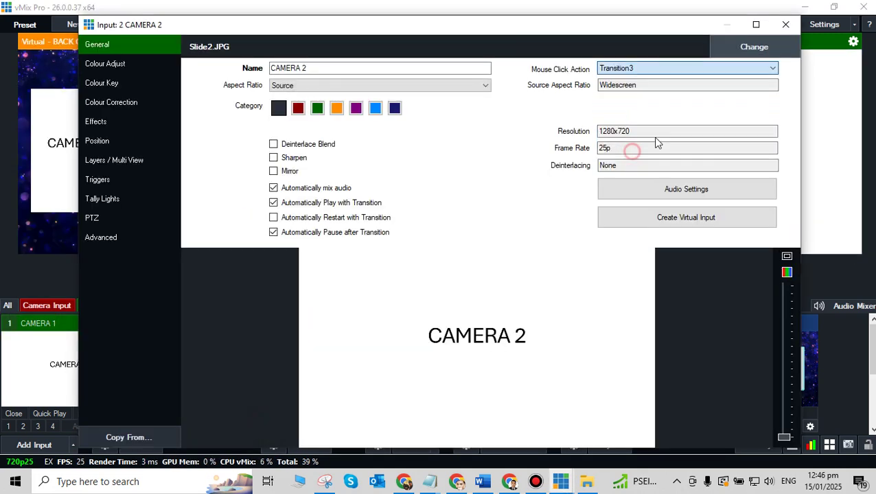
click(785, 25)
click(217, 380)
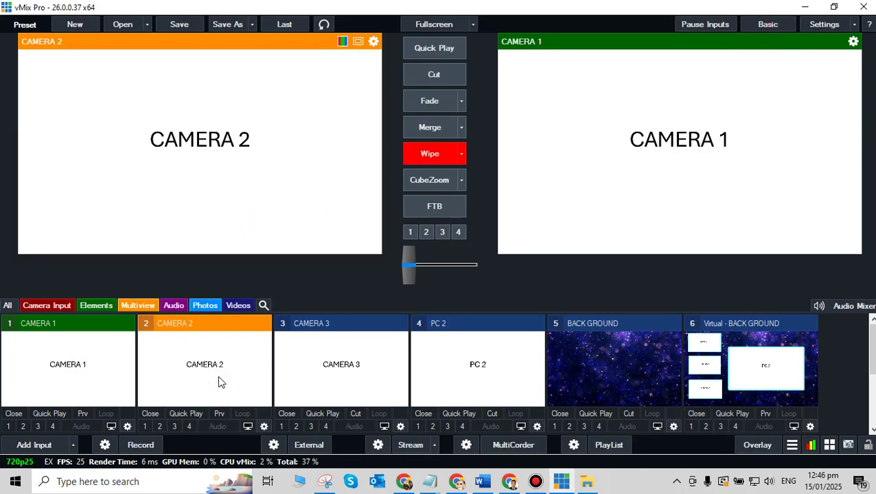
- Make CAMERA 3 go live with Transition4 (CubeZoom) when clicked, and test it
click(398, 427)
click(651, 69)
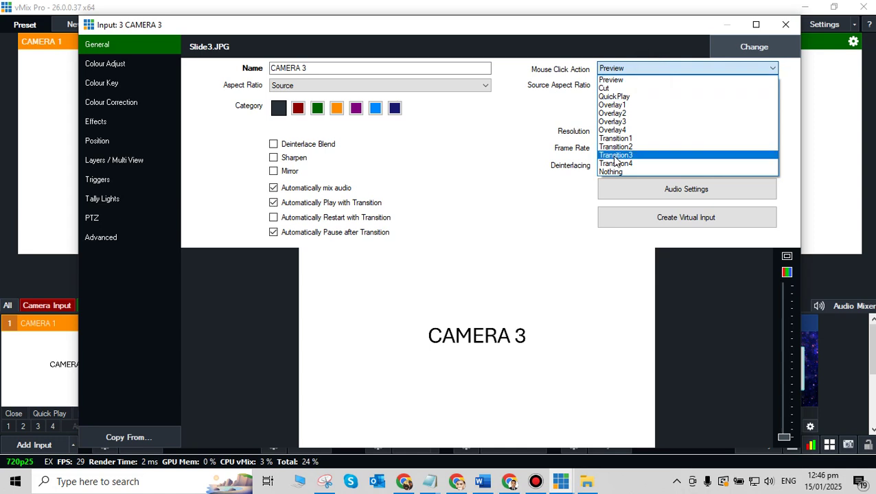
click(616, 164)
click(785, 25)
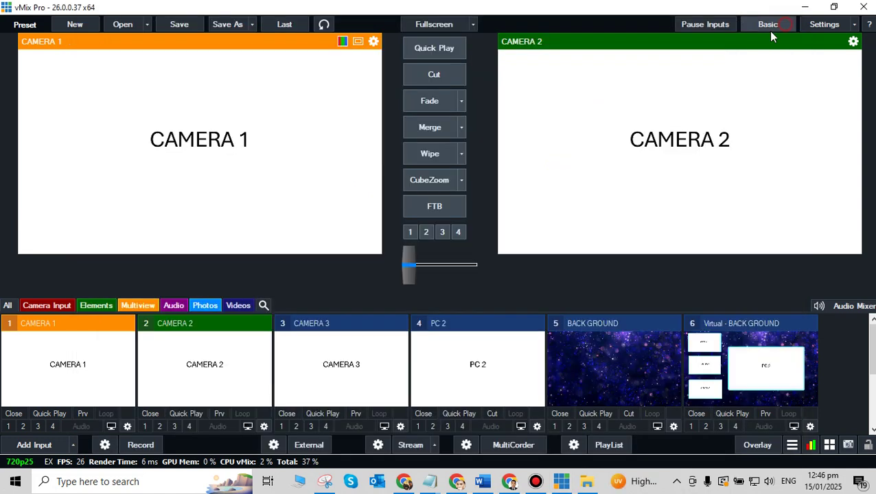
click(331, 377)
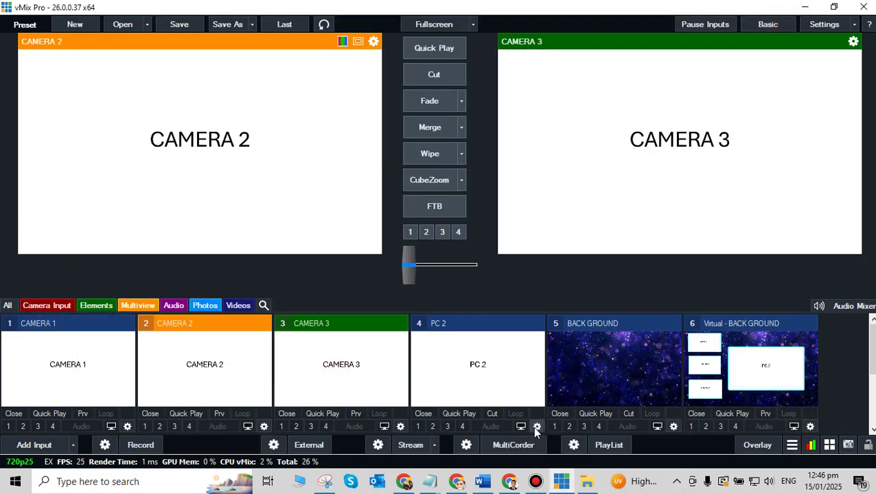
- Make PC 2 go live with Transition1 (Fade) when clicked, then test it and CAMERA 3
click(536, 426)
click(616, 69)
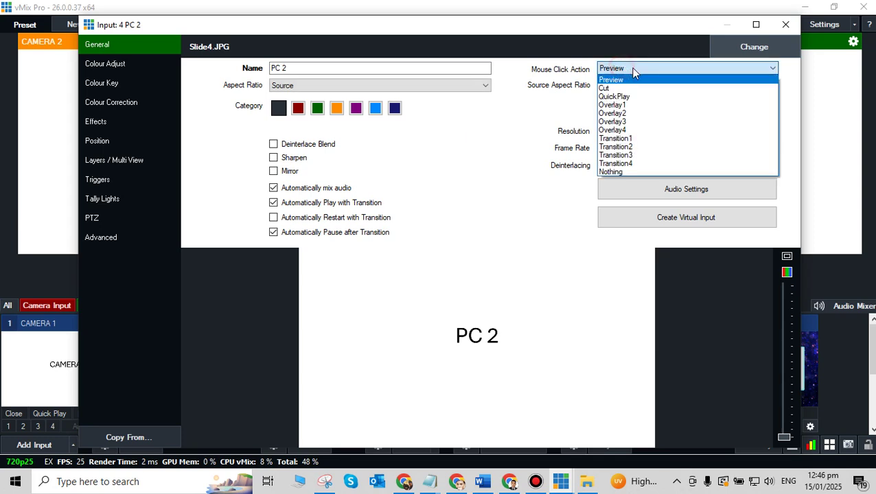
click(631, 138)
click(786, 25)
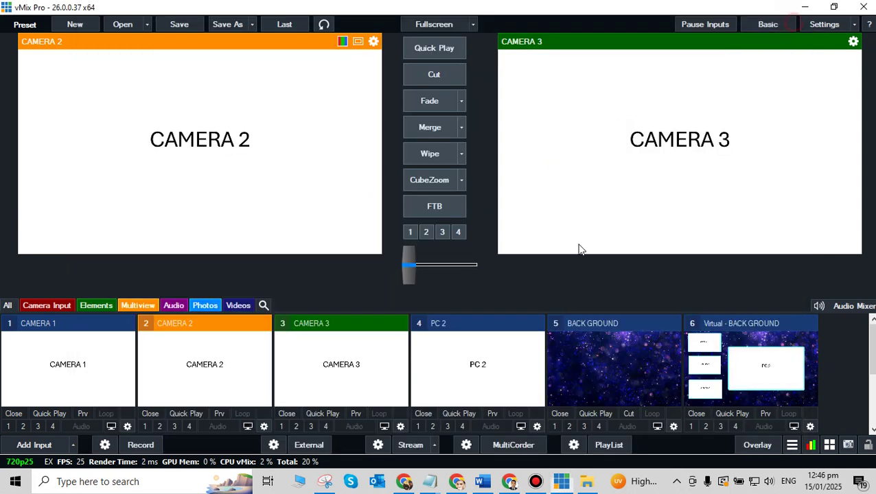
click(467, 370)
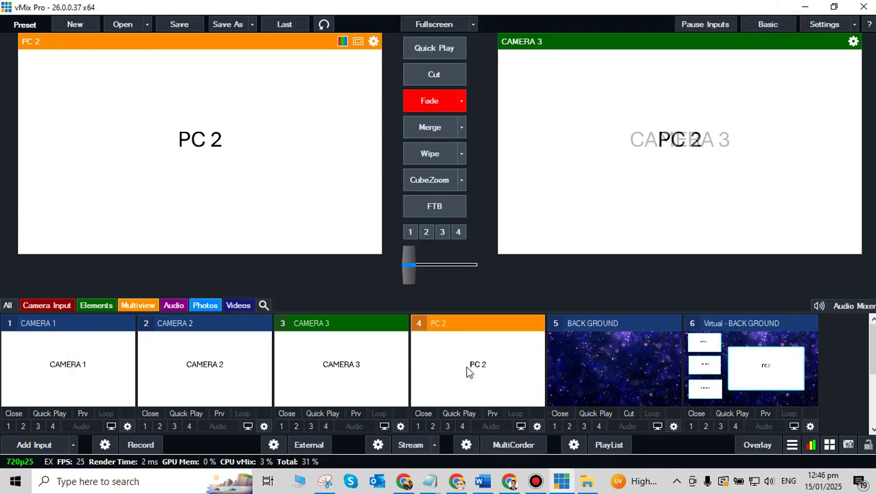
click(626, 349)
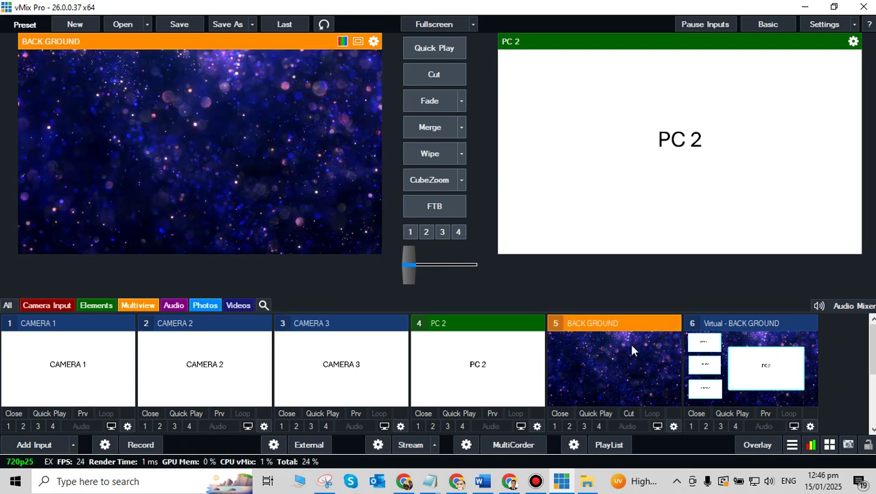
click(511, 371)
- Test the click transitions by switching between CAMERA 1, CAMERA 2 and CAMERA 3
click(353, 365)
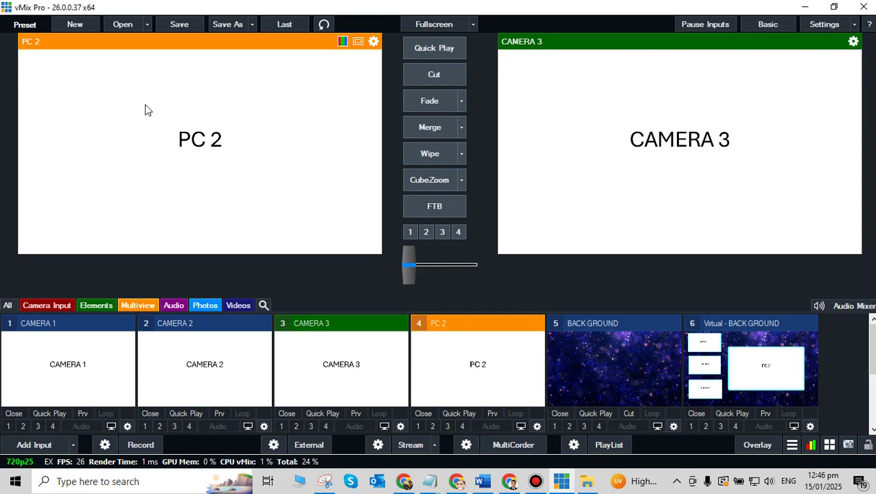
click(305, 370)
click(177, 378)
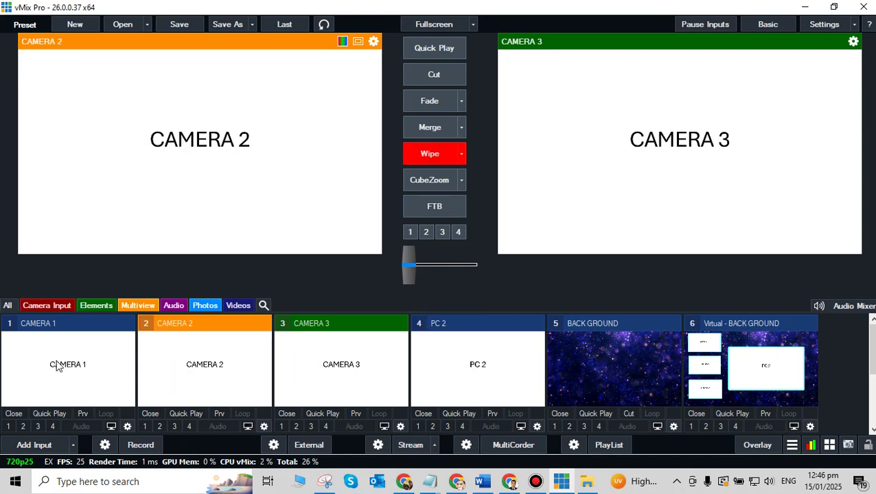
click(59, 366)
click(206, 366)
click(336, 366)
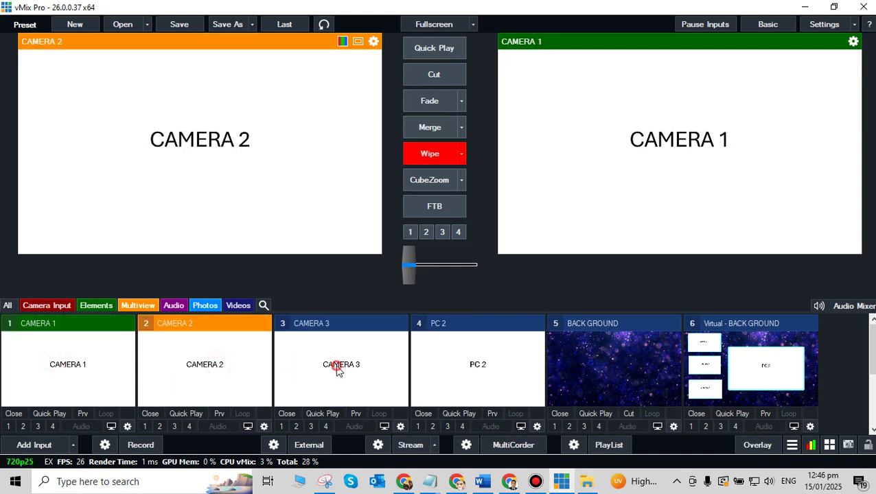
click(199, 379)
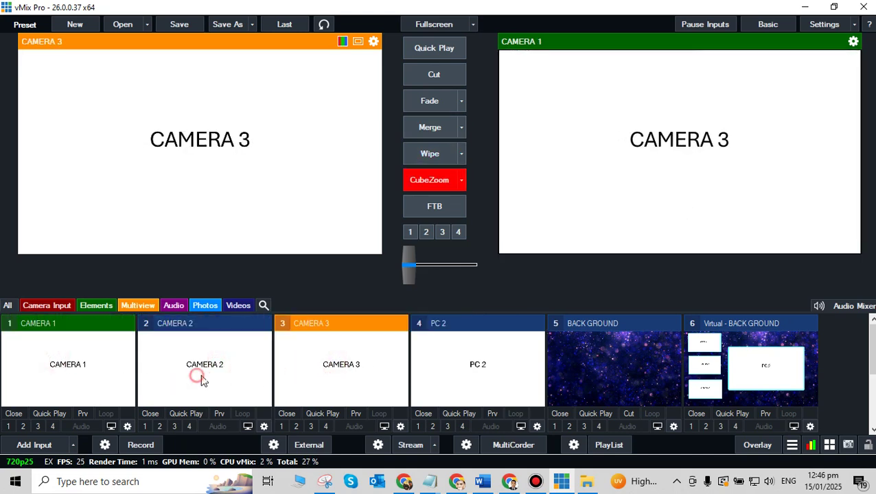
- Switch CAMERA 2's click action to Transition1 (Fade) and test it against CAMERA 3 and PC 2
click(262, 427)
click(684, 69)
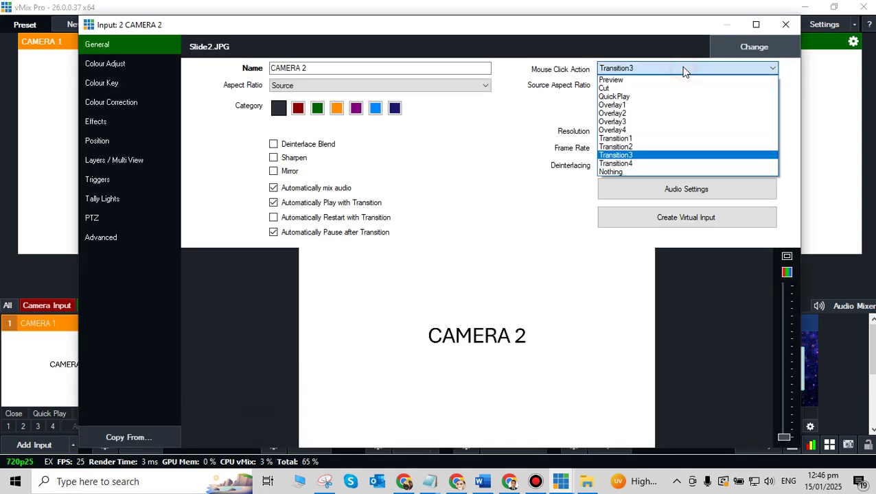
click(639, 138)
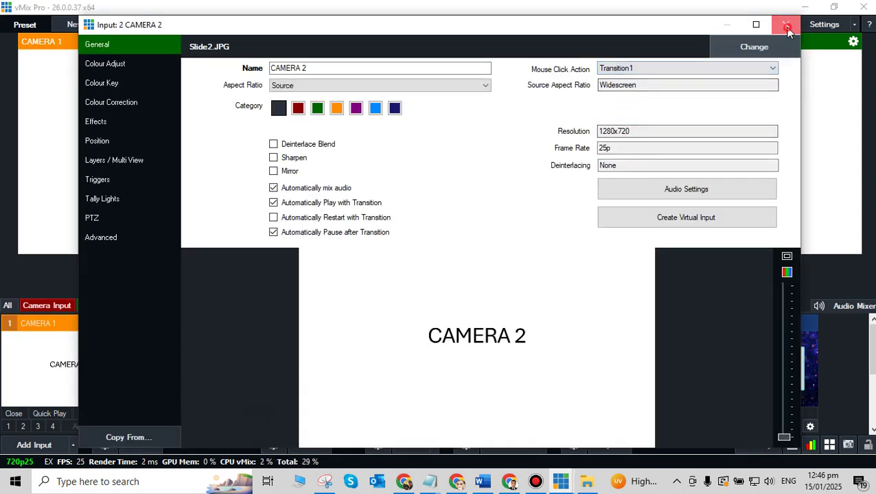
click(787, 28)
click(210, 370)
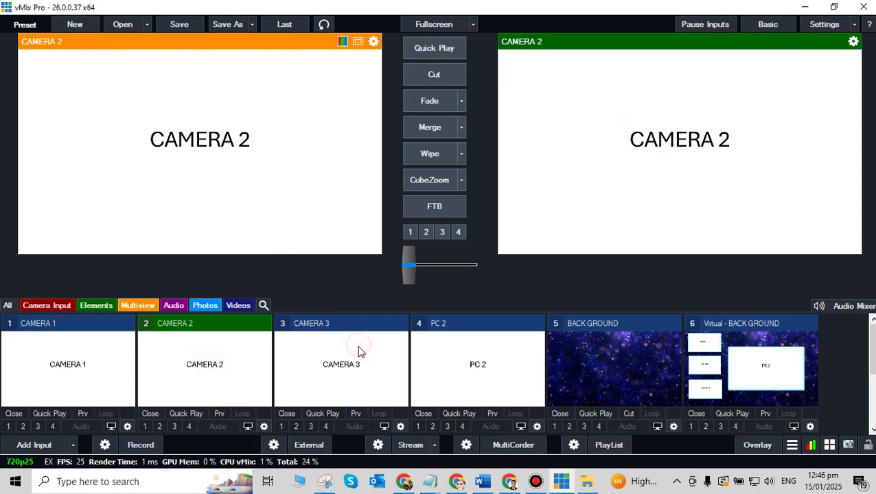
click(358, 377)
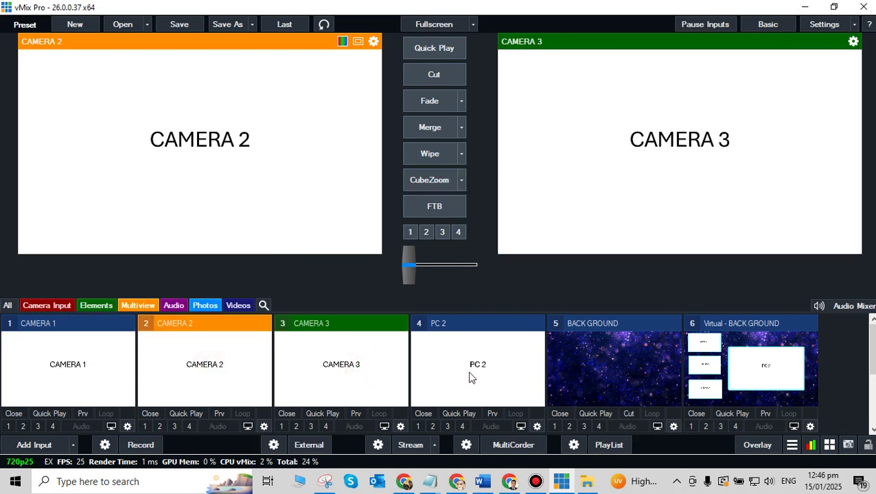
click(469, 377)
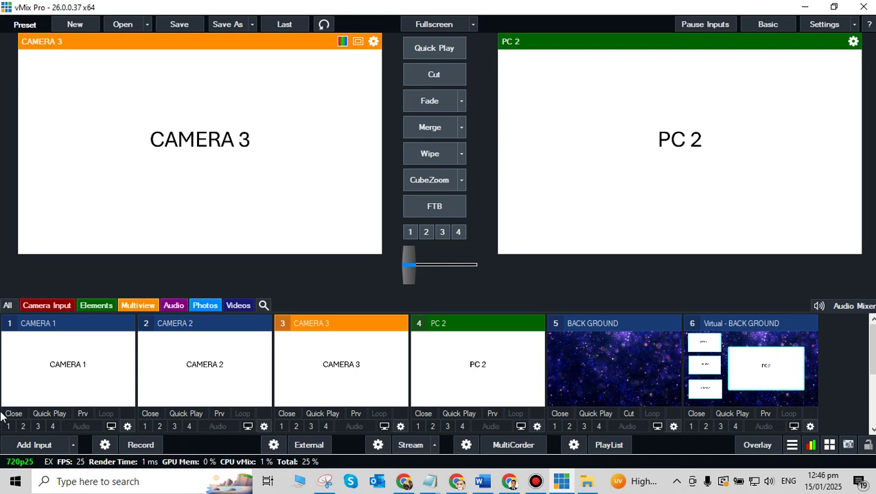
click(42, 307)
- Compare the Camera Input filter with the full list and review CAMERA 1's settings
click(11, 306)
click(127, 426)
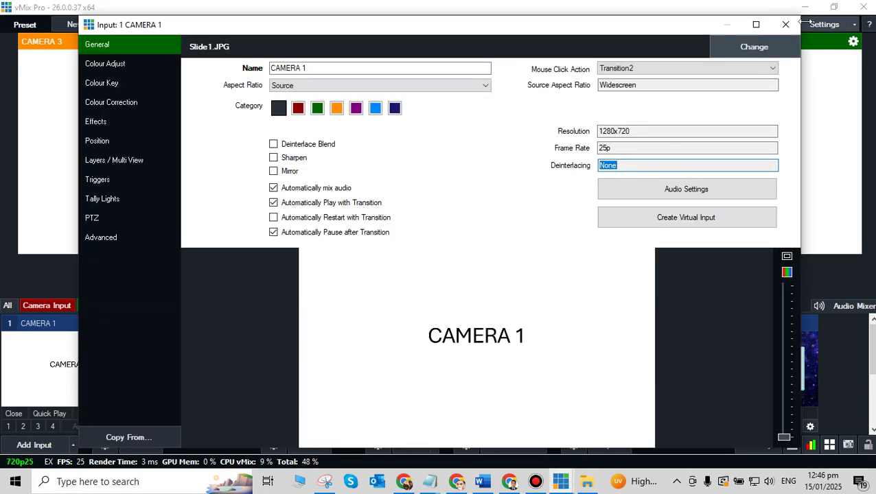
click(788, 22)
click(44, 303)
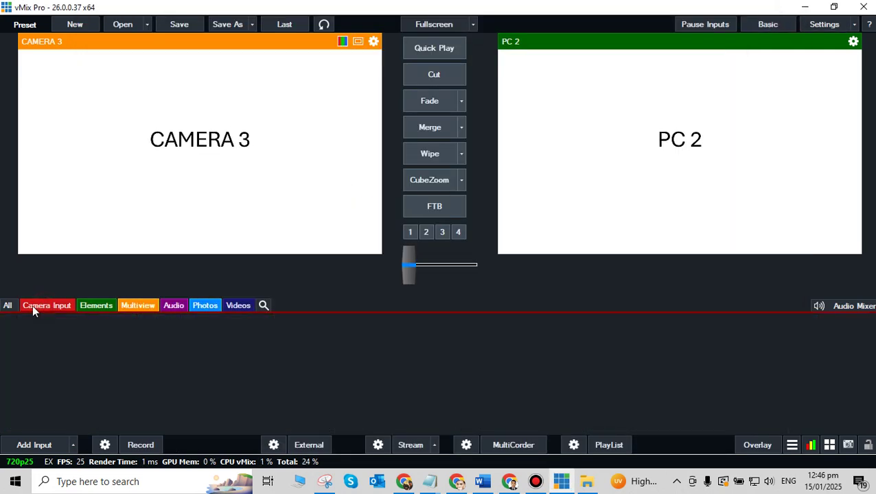
click(8, 305)
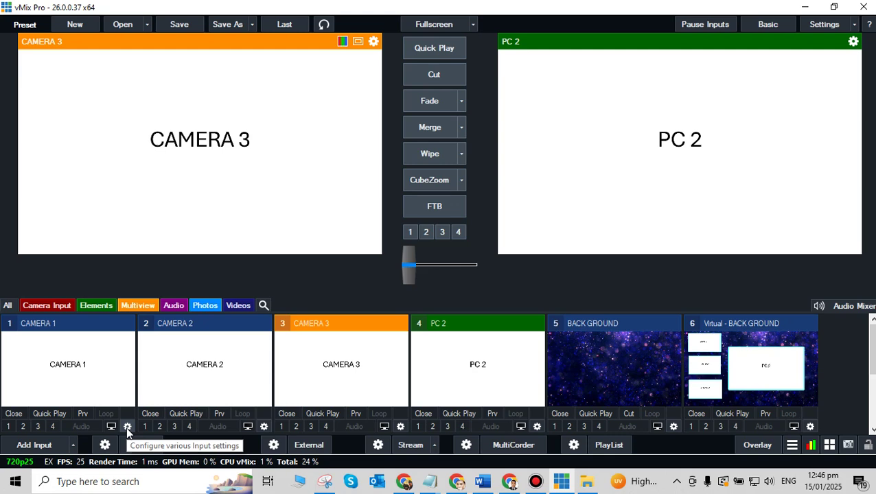
- Tag CAMERA 1, CAMERA 2 and CAMERA 3 with the red Camera Input category, then filter to camera inputs
click(127, 427)
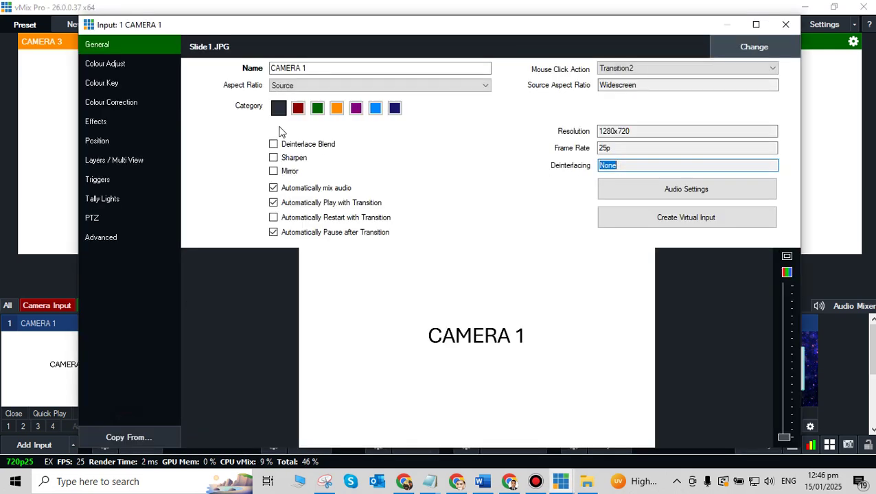
click(298, 110)
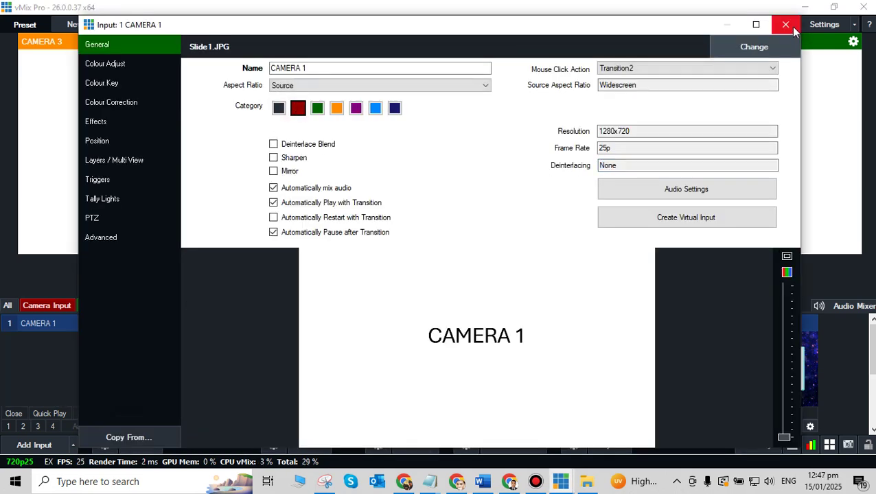
click(786, 25)
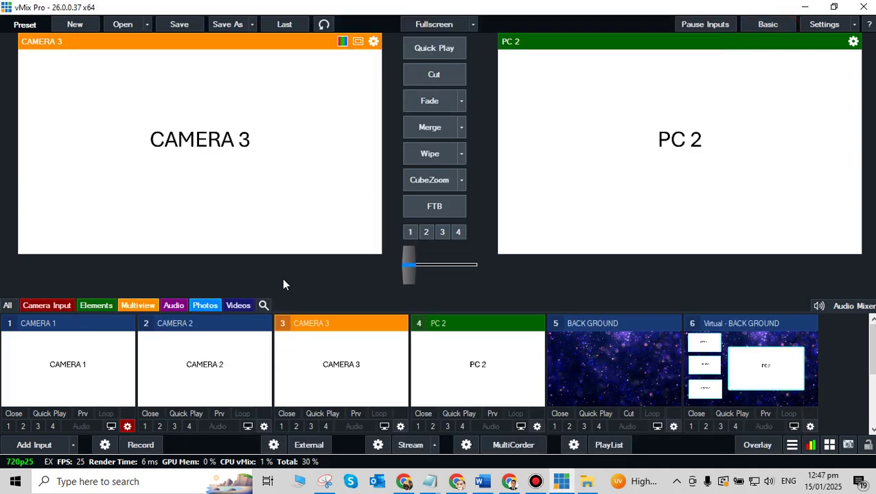
click(263, 426)
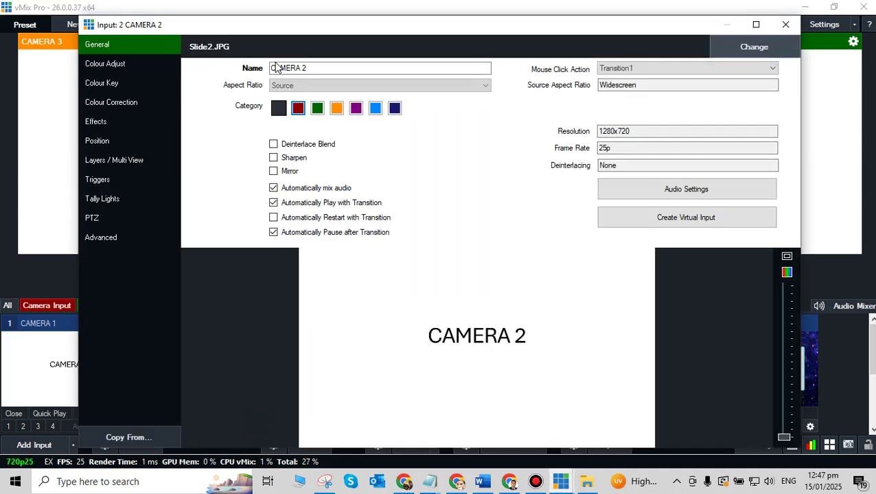
click(298, 107)
click(785, 26)
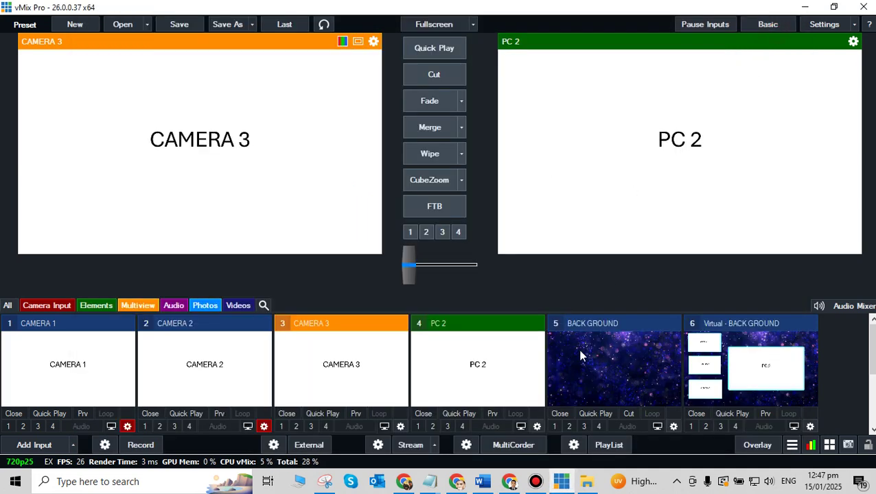
click(403, 428)
click(298, 107)
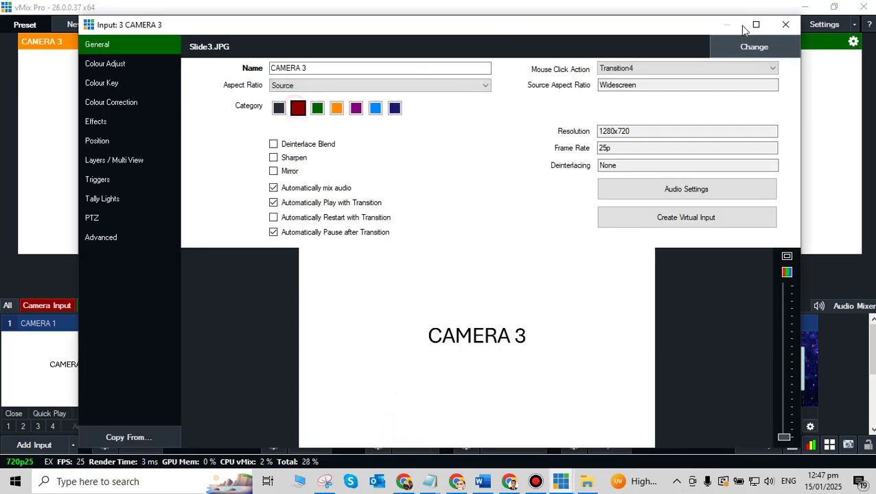
click(785, 25)
click(537, 427)
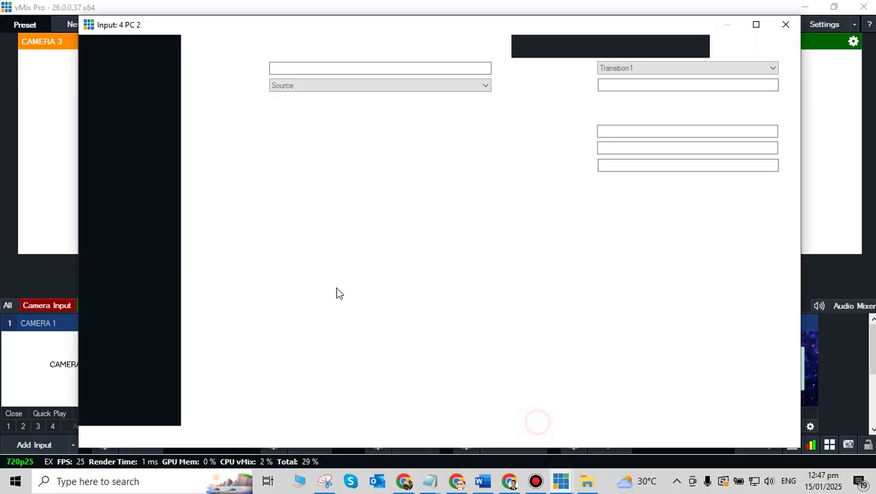
click(785, 24)
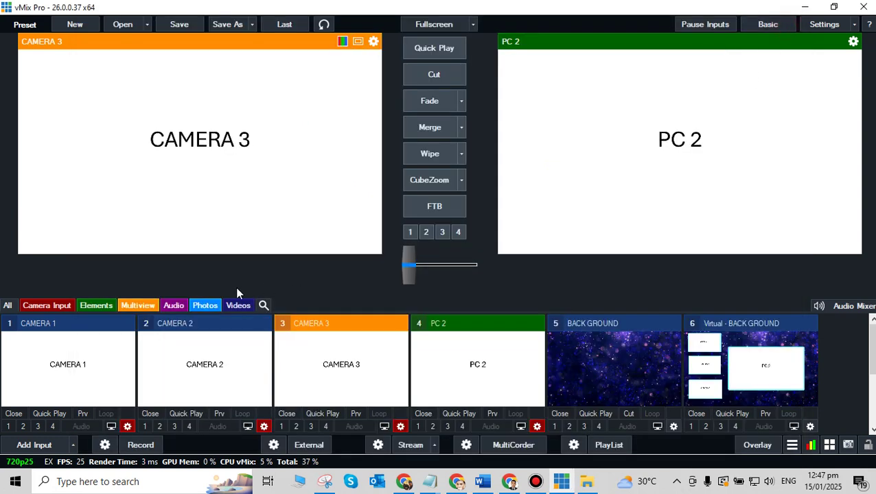
click(47, 305)
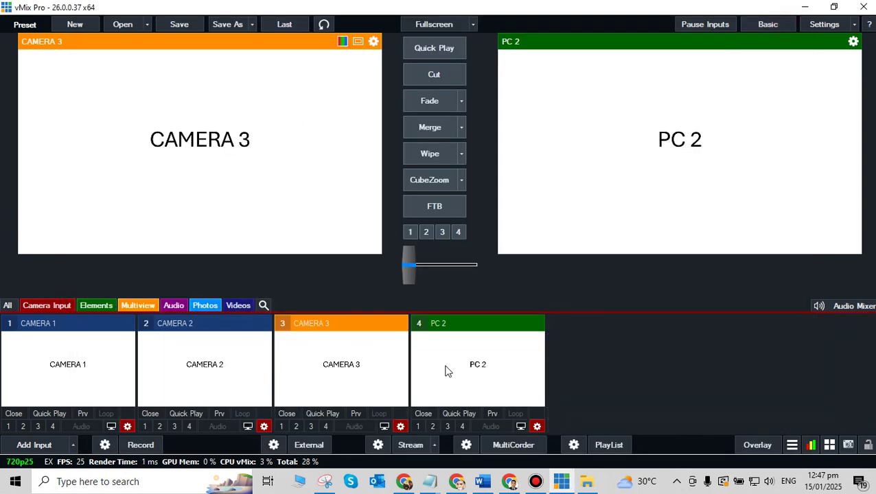
- Show all inputs and look over the BACK GROUND input's settings
click(7, 305)
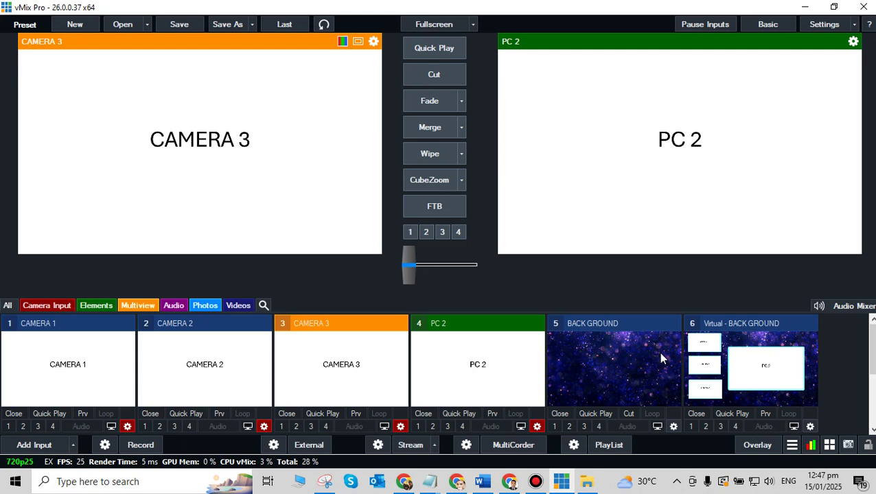
click(673, 427)
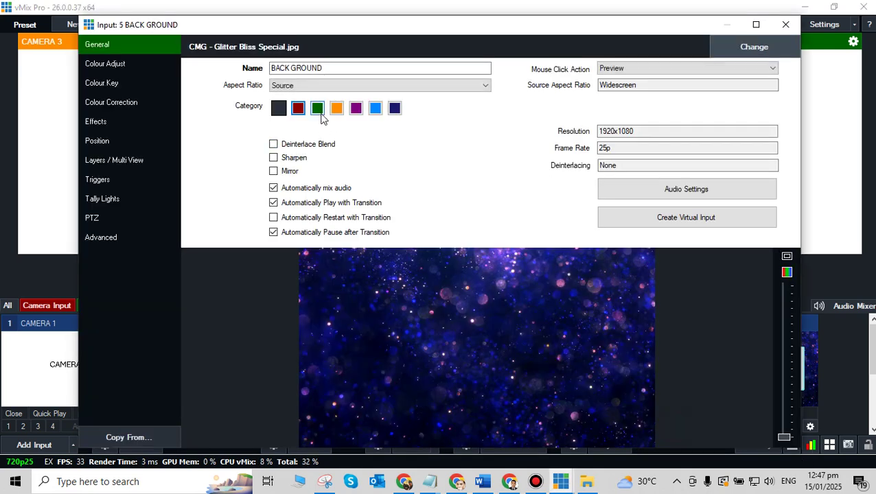
click(786, 25)
scroll(807, 413, down, 2)
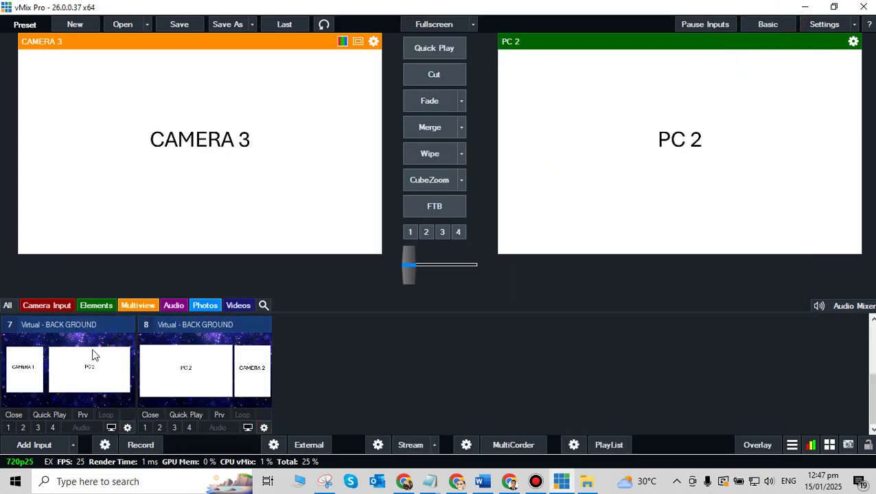
scroll(813, 402, up, 2)
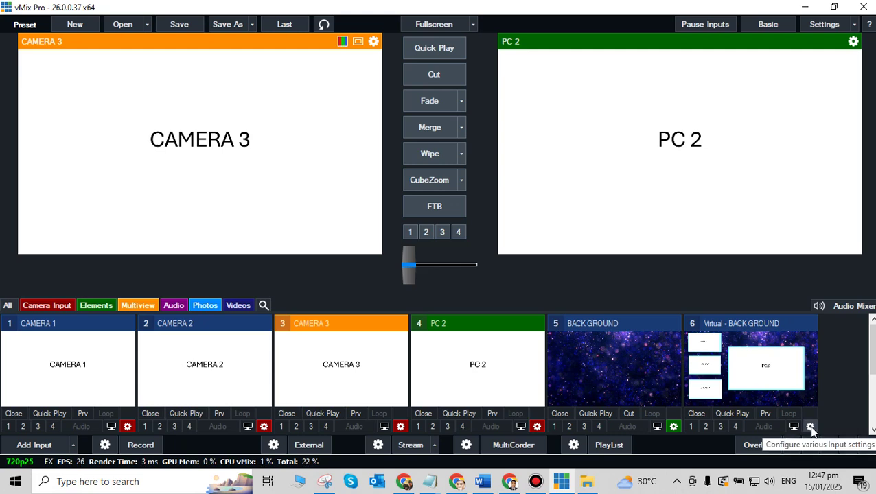
- Put virtual inputs 6, 7 and 8 into the orange Multiview category
click(812, 428)
click(335, 107)
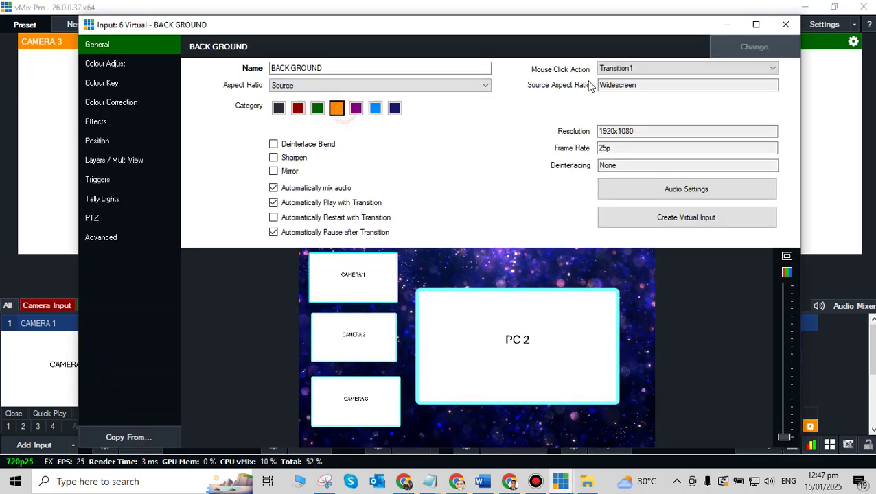
click(786, 24)
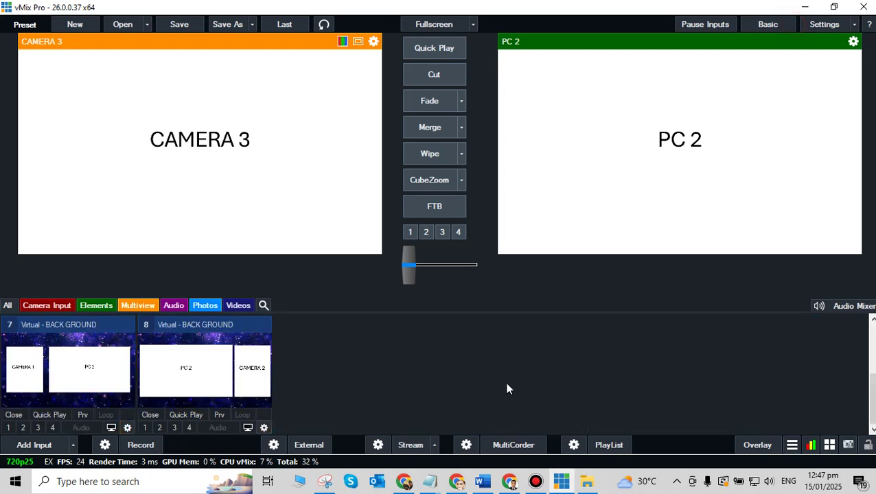
click(126, 428)
click(335, 108)
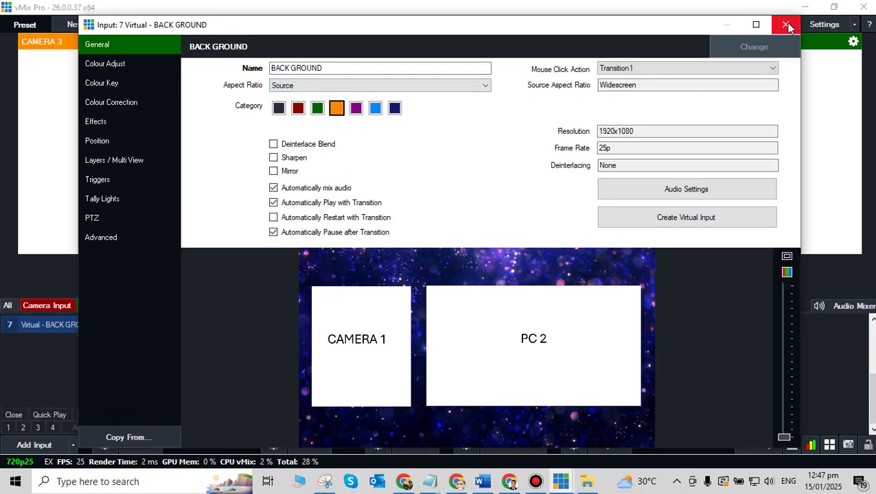
click(785, 24)
click(265, 429)
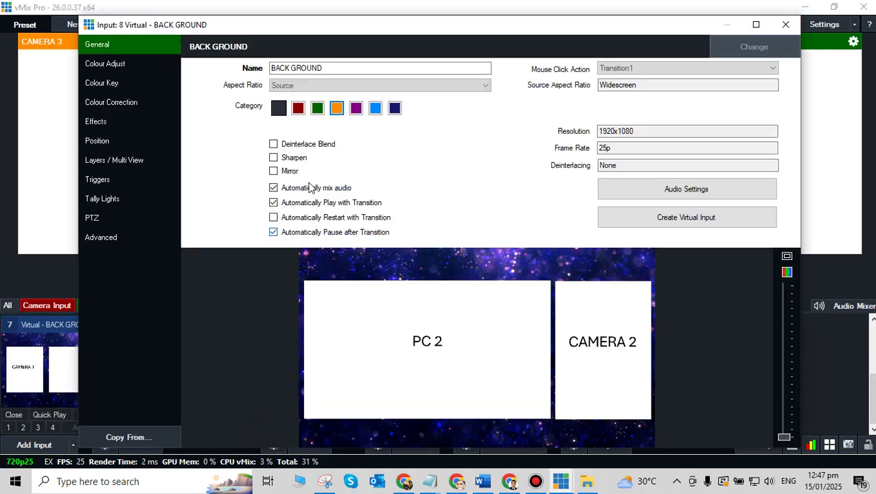
click(337, 109)
click(775, 28)
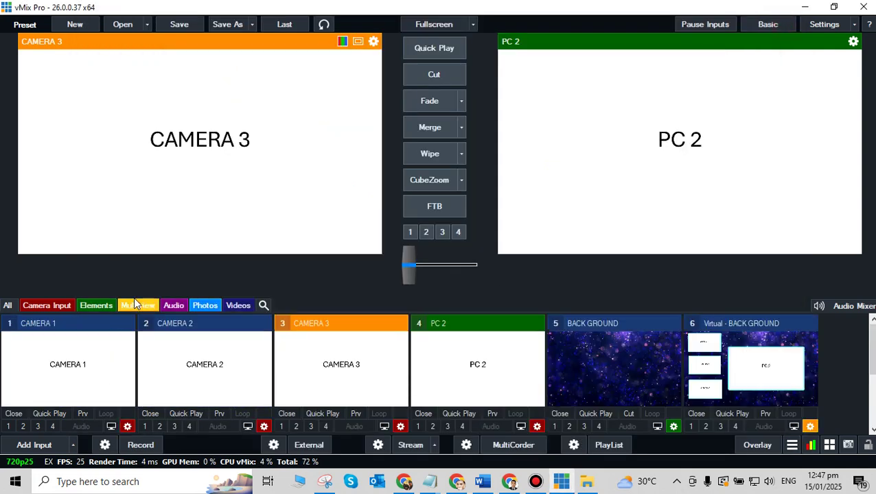
- Check the Multiview and Camera filters, then test fades between CAMERA 1, CAMERA 2 and PC 2
click(139, 307)
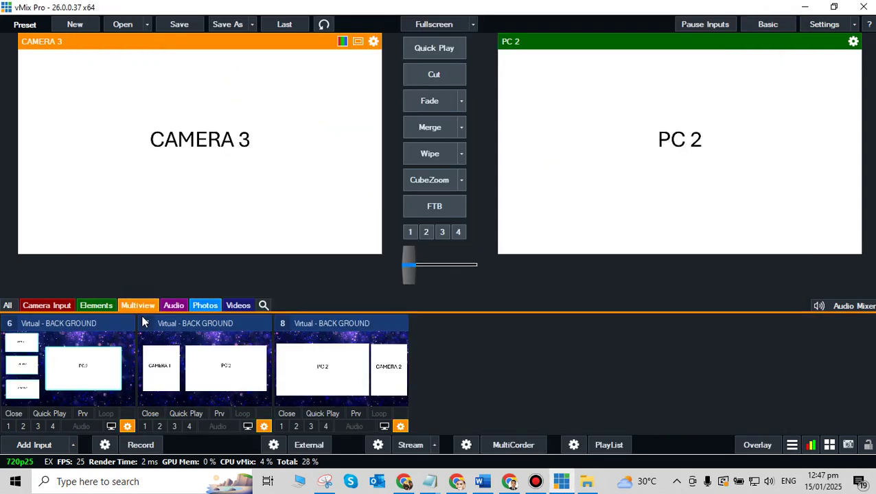
click(67, 306)
click(8, 305)
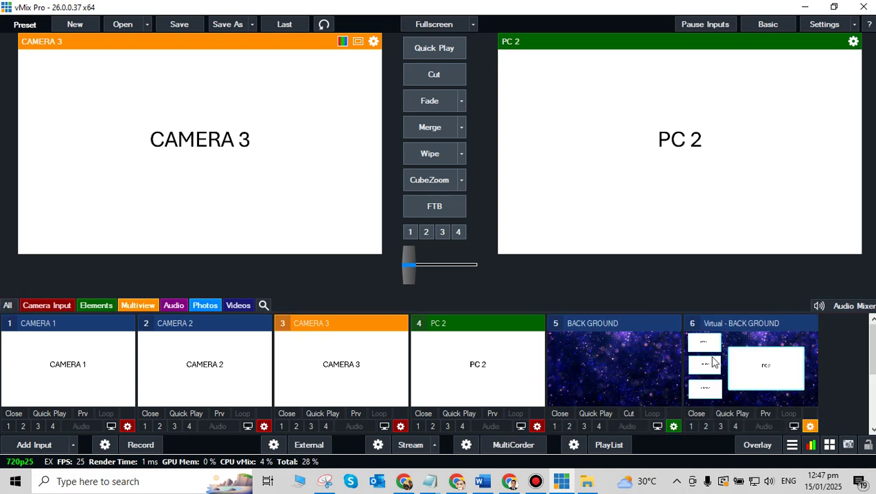
scroll(714, 362, down, 2)
scroll(576, 398, up, 2)
click(39, 306)
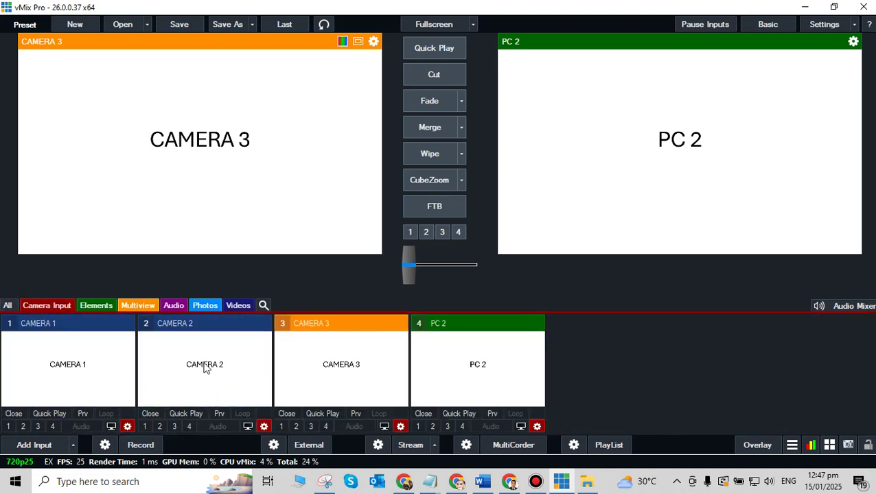
click(69, 364)
click(207, 378)
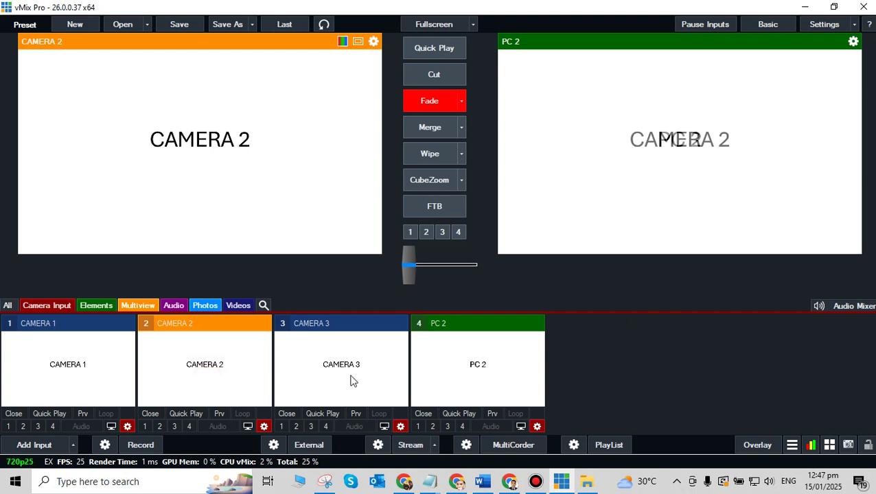
click(353, 381)
click(500, 379)
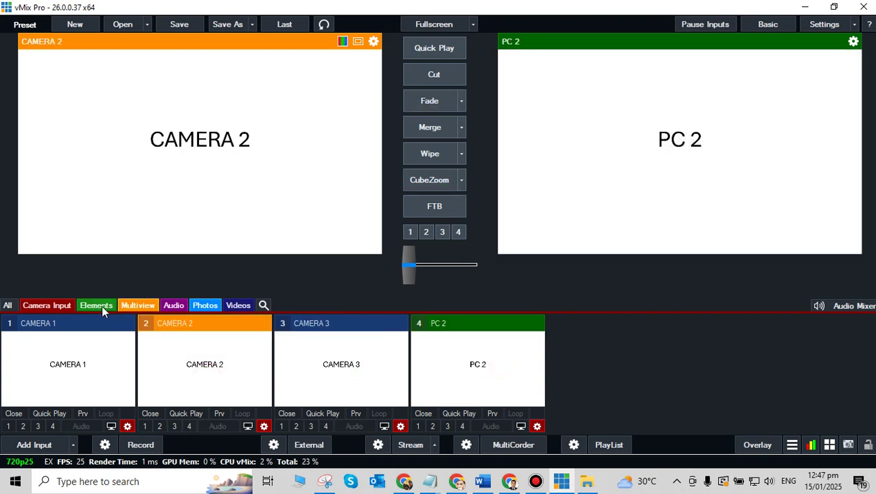
- Cycle through the Elements, Multiview, Audio, Photos, Videos and Camera filters, previewing BACK GROUND
click(99, 307)
click(97, 377)
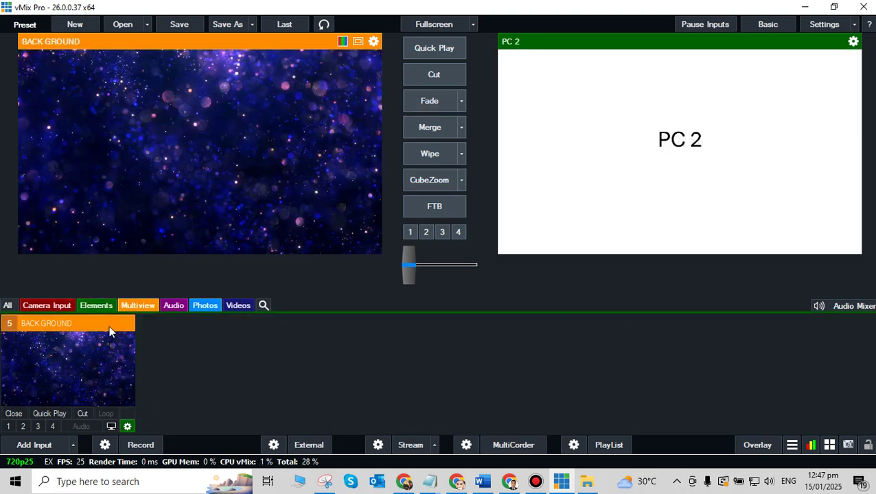
click(138, 306)
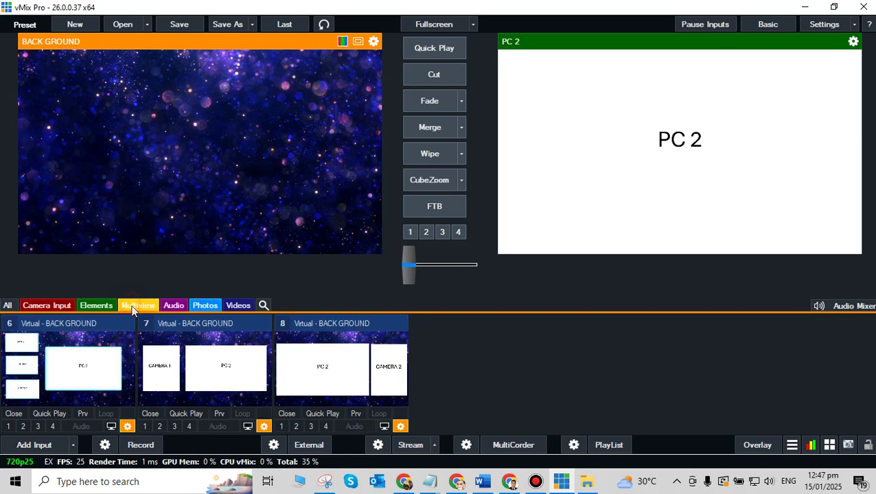
click(174, 305)
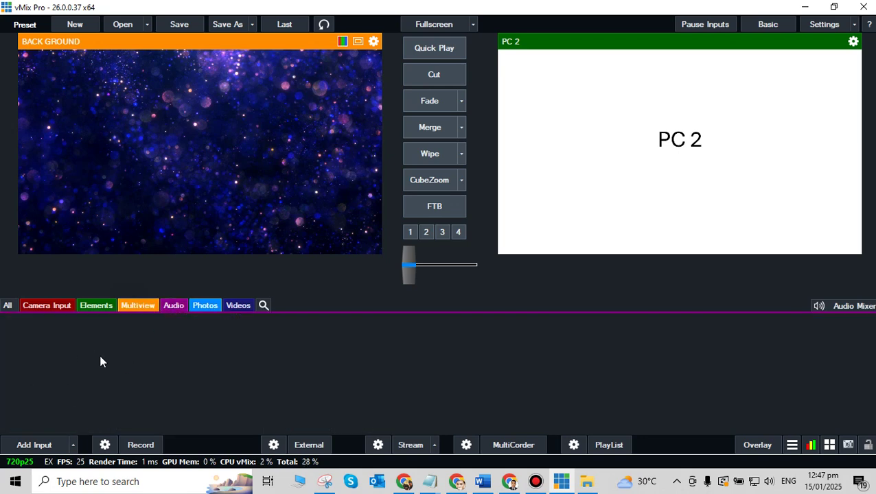
click(202, 306)
click(240, 306)
click(206, 306)
click(178, 305)
click(240, 306)
click(203, 306)
click(171, 306)
click(128, 306)
click(103, 306)
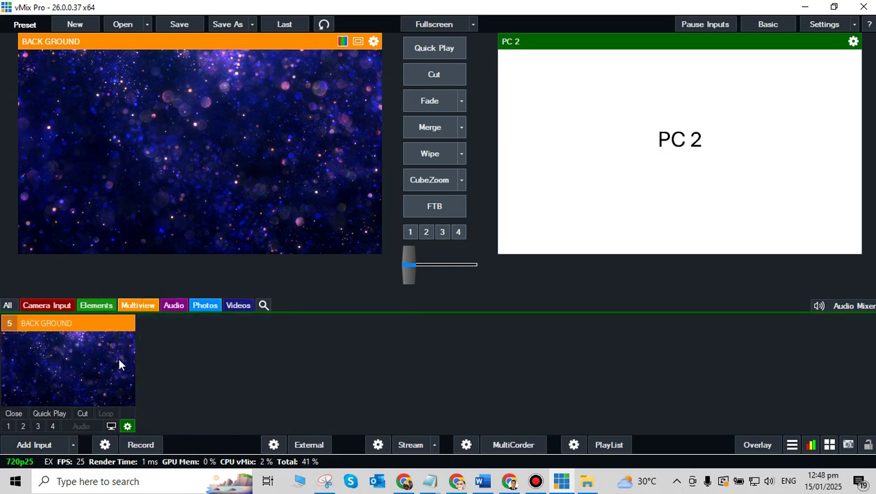
click(41, 306)
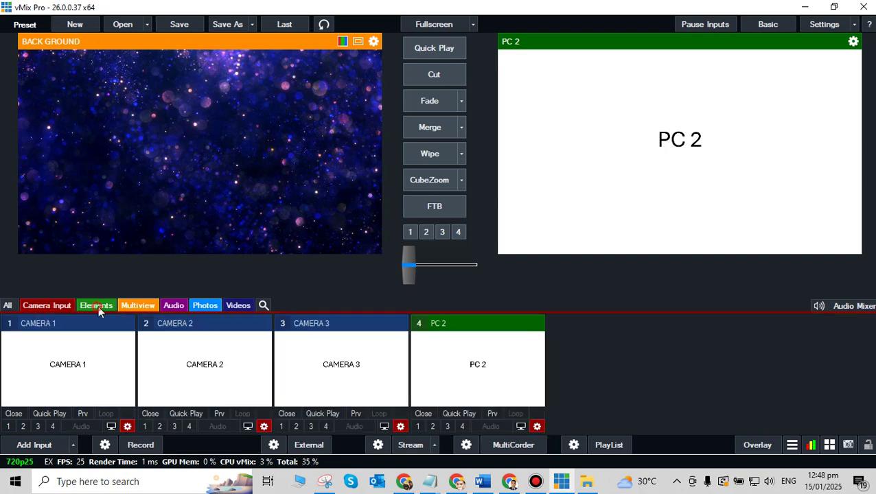
click(99, 306)
- Swap BACK GROUND's starfield for the misty moon still CMG - CMG Remix 01-08.jpg
click(127, 426)
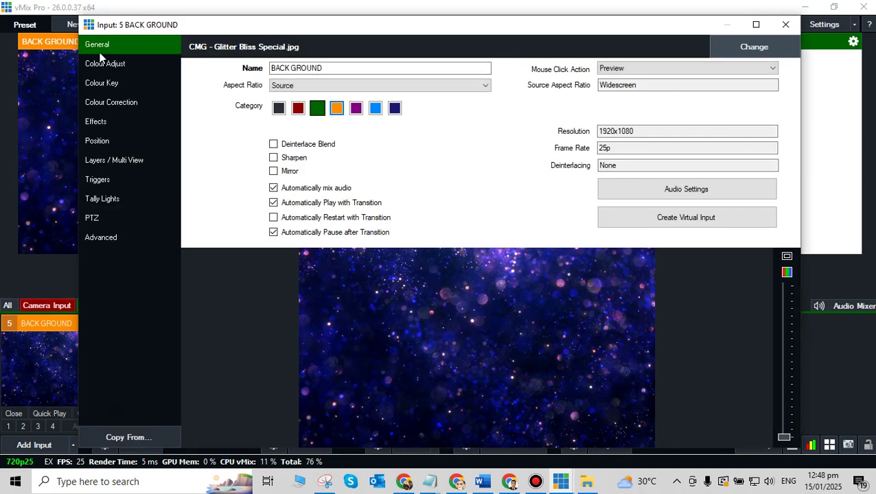
click(742, 46)
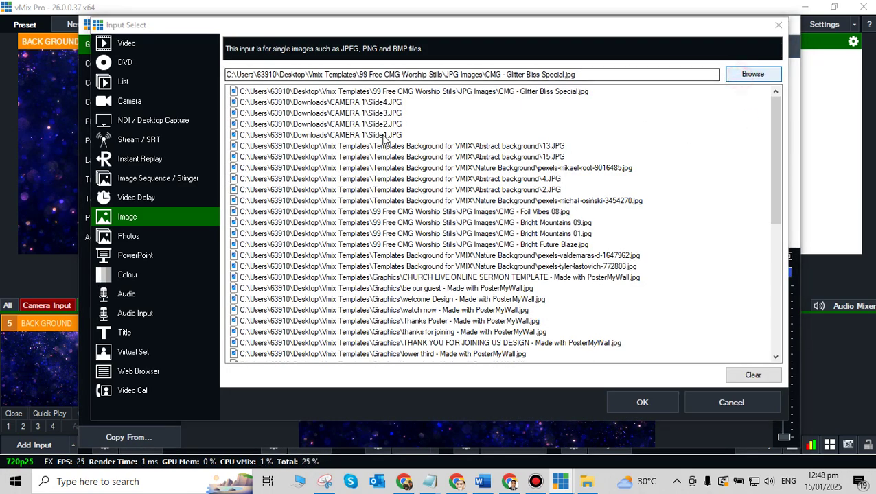
scroll(474, 230, down, 2)
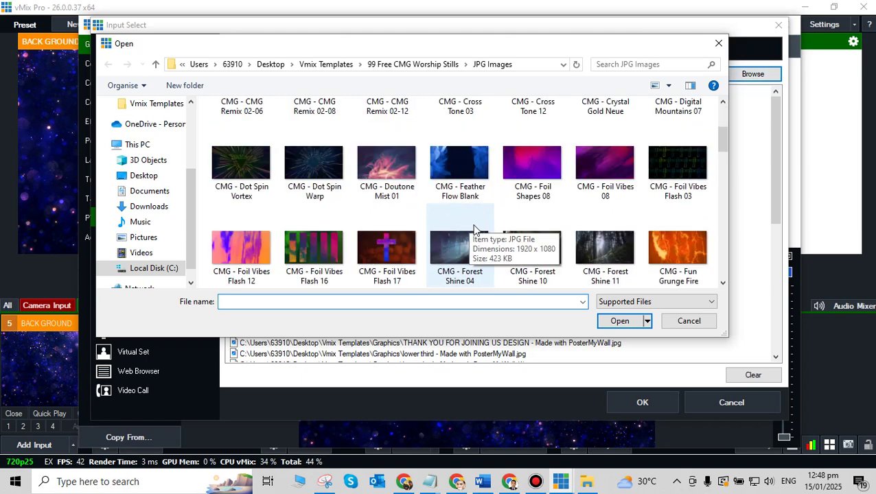
scroll(474, 230, up, 2)
scroll(474, 236, down, 4)
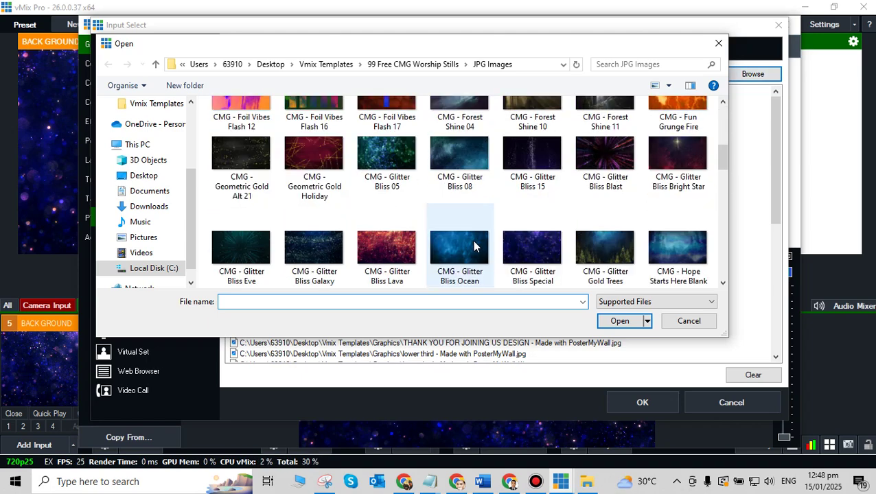
scroll(473, 250, down, 6)
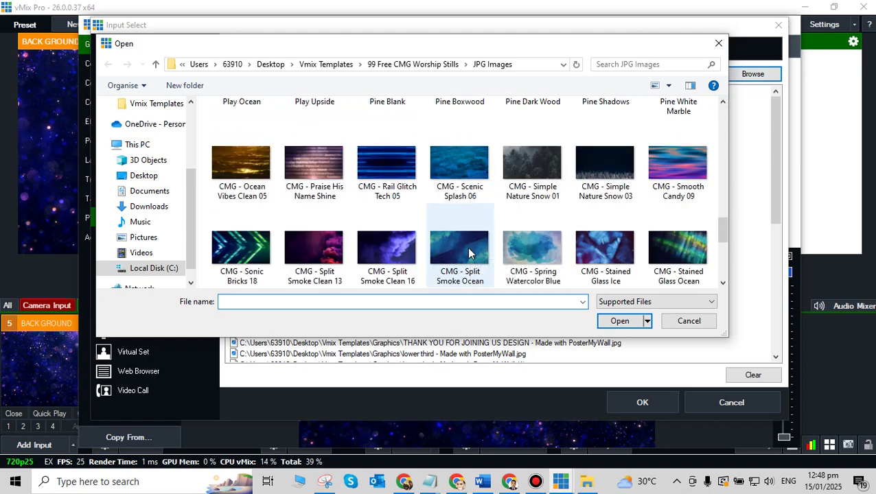
scroll(469, 254, down, 4)
scroll(467, 250, up, 20)
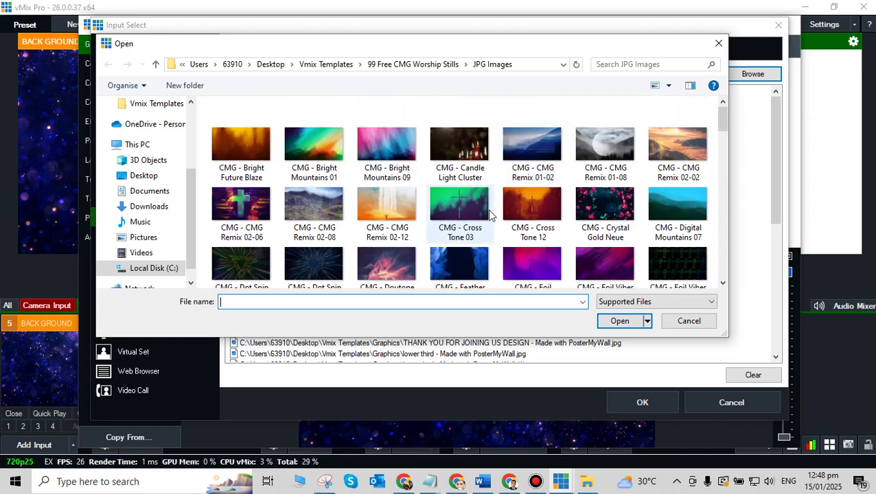
click(563, 155)
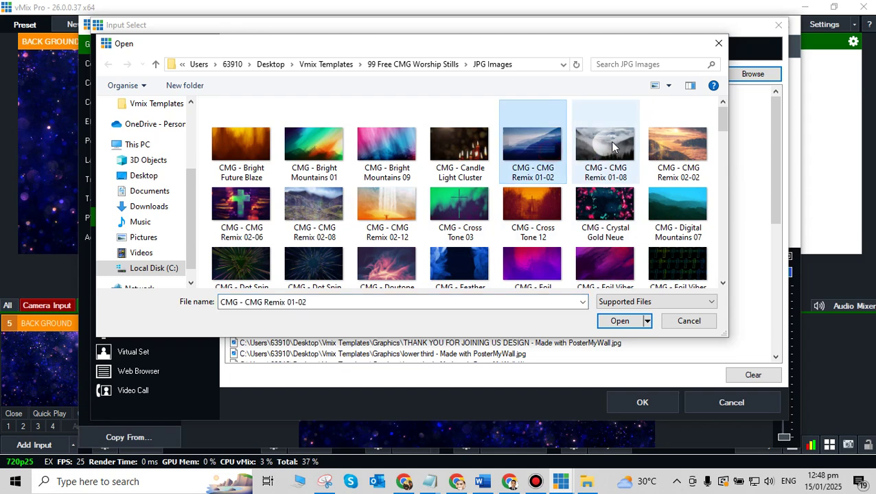
click(613, 146)
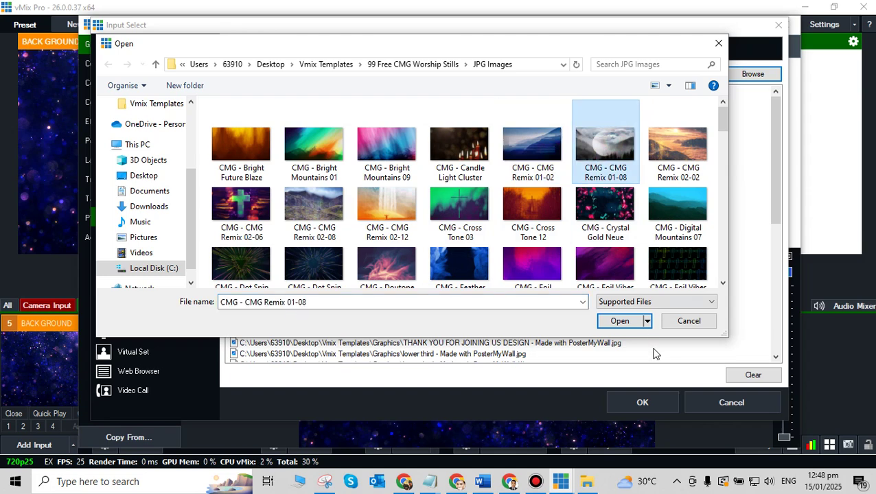
click(620, 322)
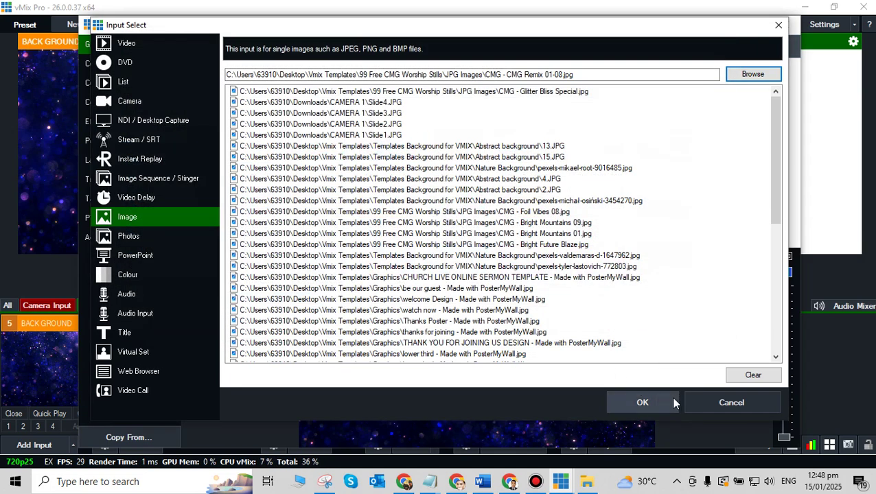
click(642, 403)
- Close the BACK GROUND input's settings and filter the input list to the multiview category
click(785, 25)
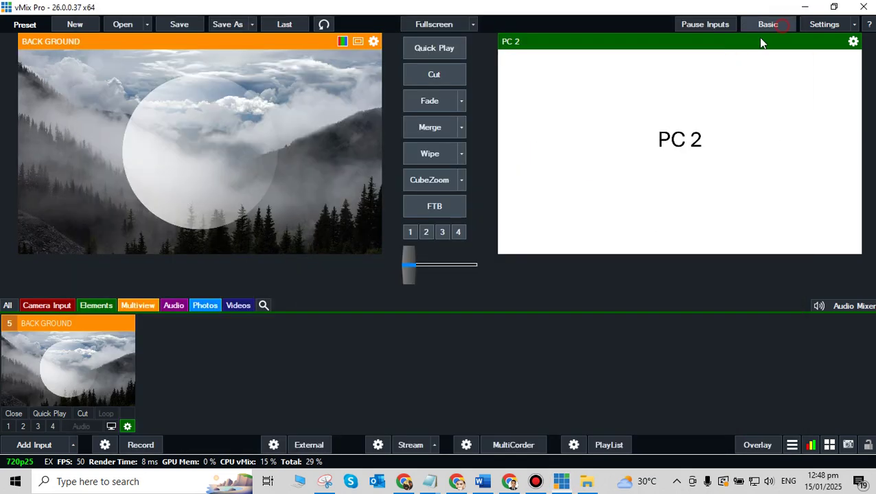
click(55, 304)
click(93, 304)
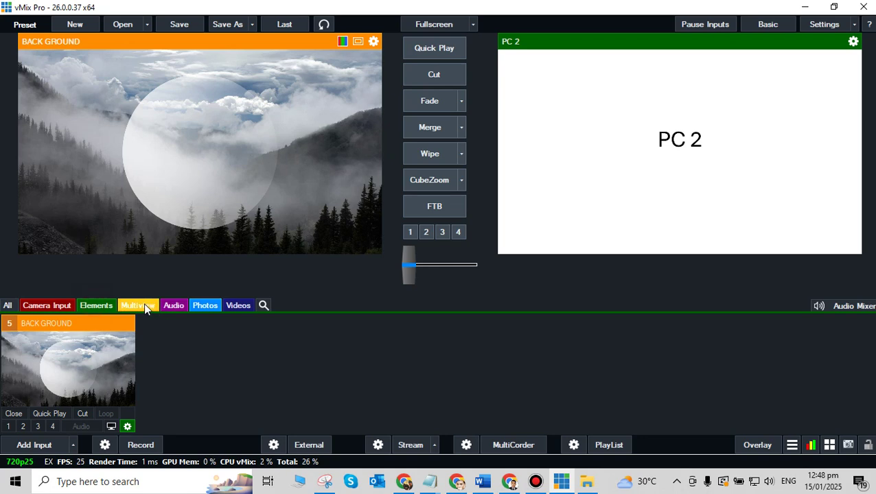
click(143, 305)
- Fade the PC 2/CAMERA 2, CAMERA 1/PC 2 and three-camera multiviews to output in turn
click(345, 387)
key(space)
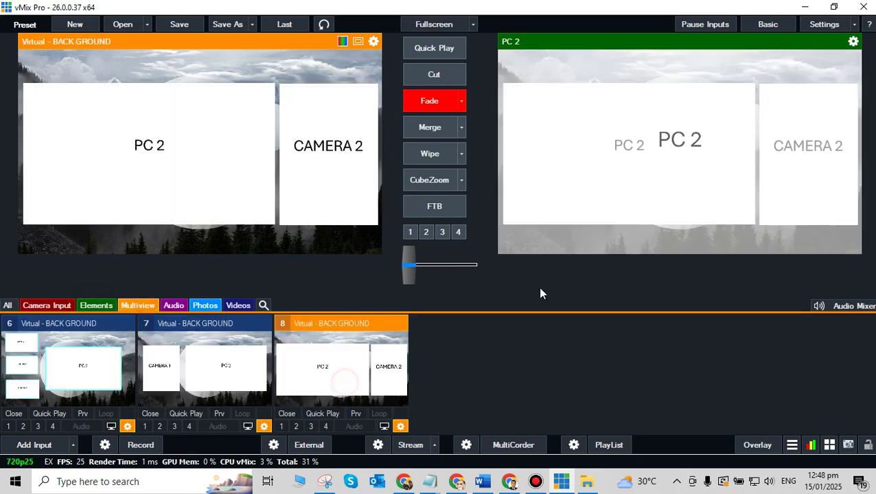
click(220, 404)
key(space)
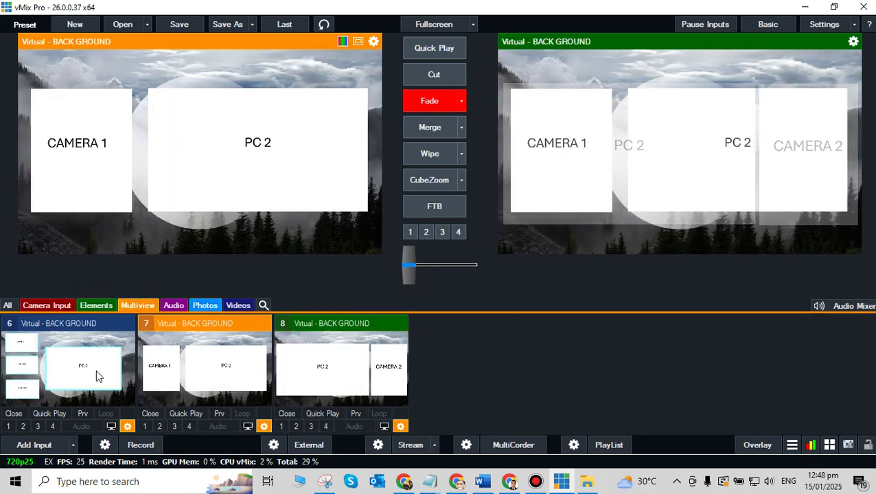
click(79, 367)
key(space)
- Preview and fade several other multiview layouts to output one after another
click(160, 368)
click(309, 376)
key(space)
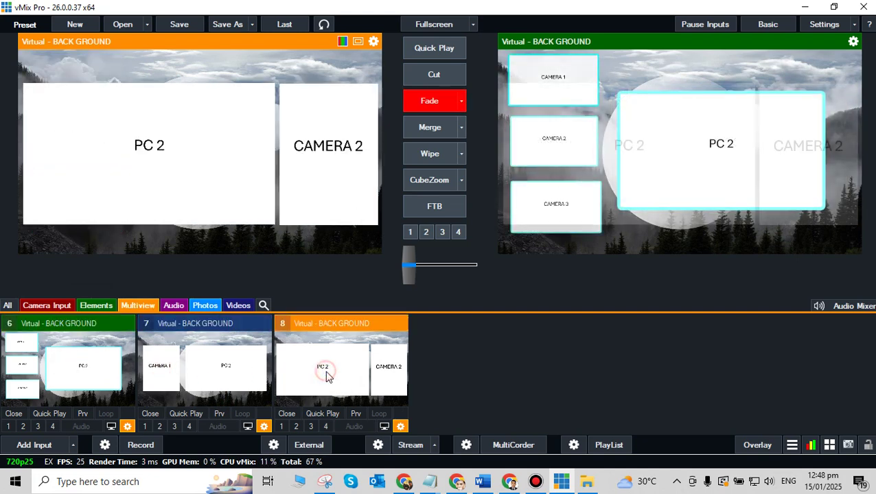
click(196, 383)
key(space)
click(72, 381)
key(space)
- Try a few more multiviews, finishing with the three-camera layout faded to output
click(202, 383)
key(space)
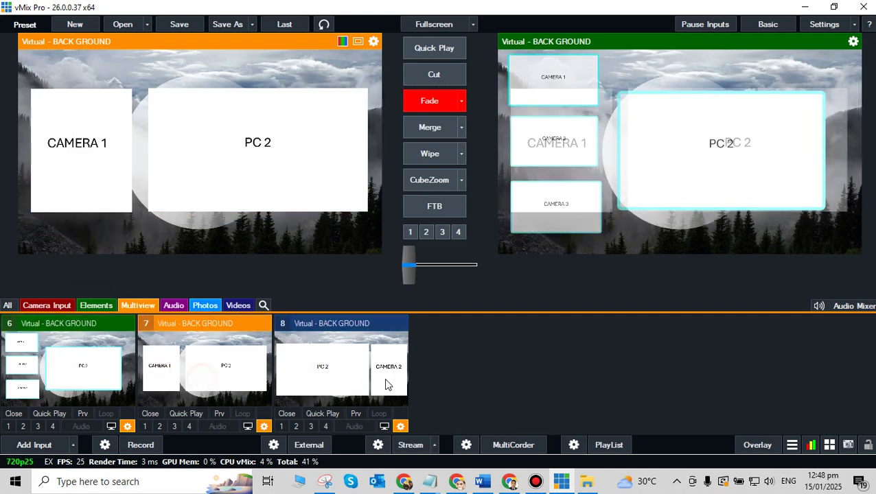
click(385, 384)
key(space)
click(191, 377)
click(108, 364)
key(space)
- Switch the input list between the Elements and camera categories, ending on Elements
click(103, 304)
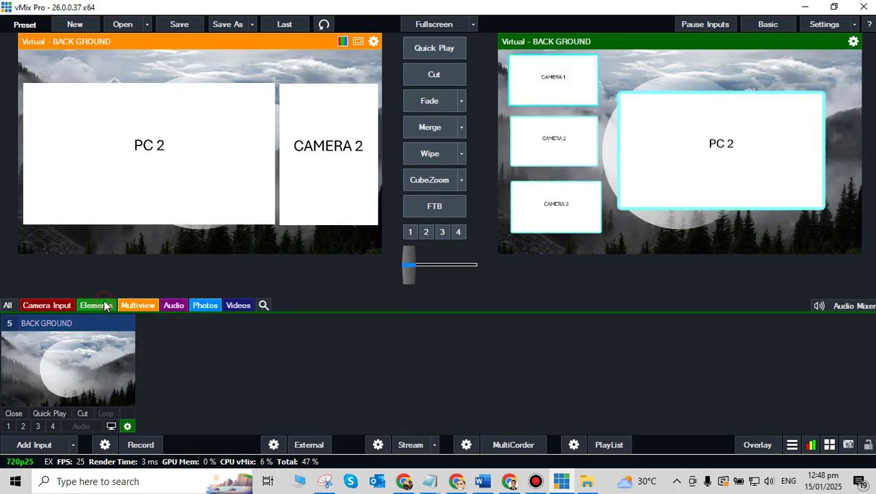
click(42, 308)
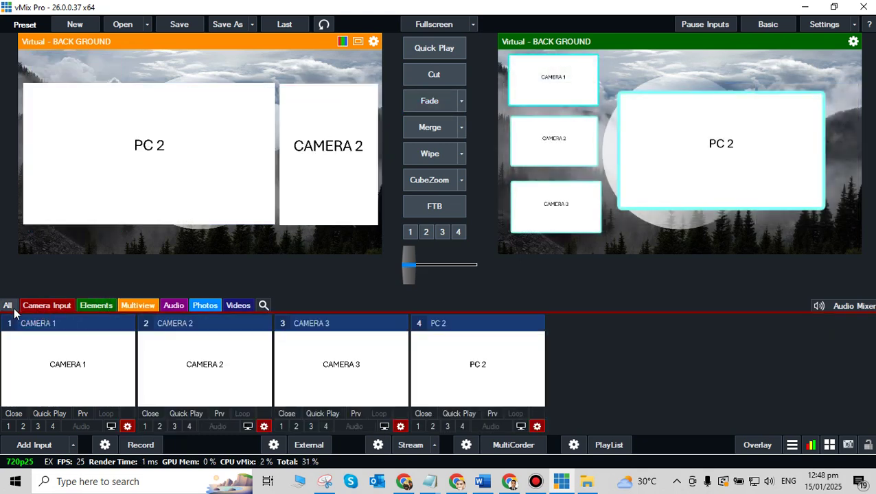
click(92, 305)
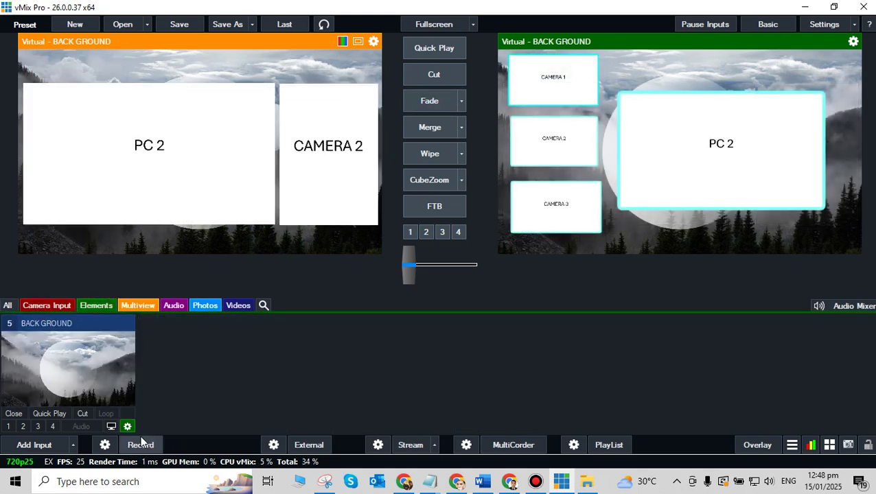
- Browse Add Input's audio and title options without adding anything, then show the Audio category
click(18, 446)
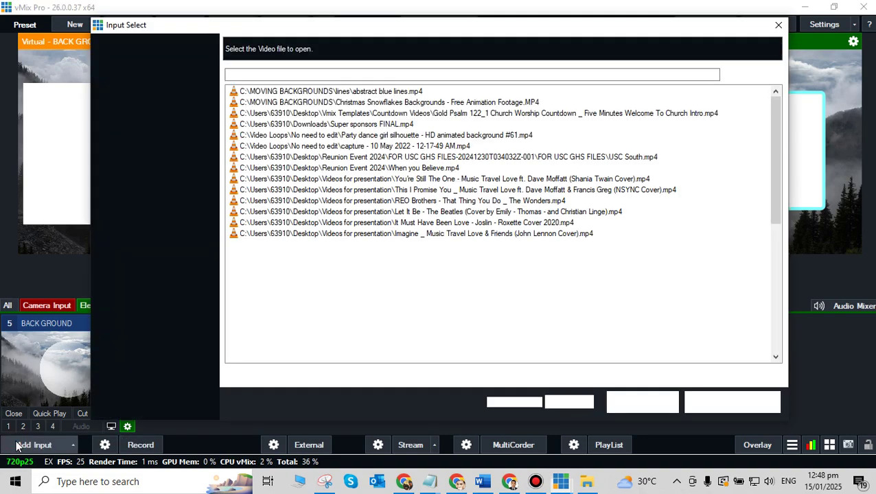
click(127, 316)
click(126, 332)
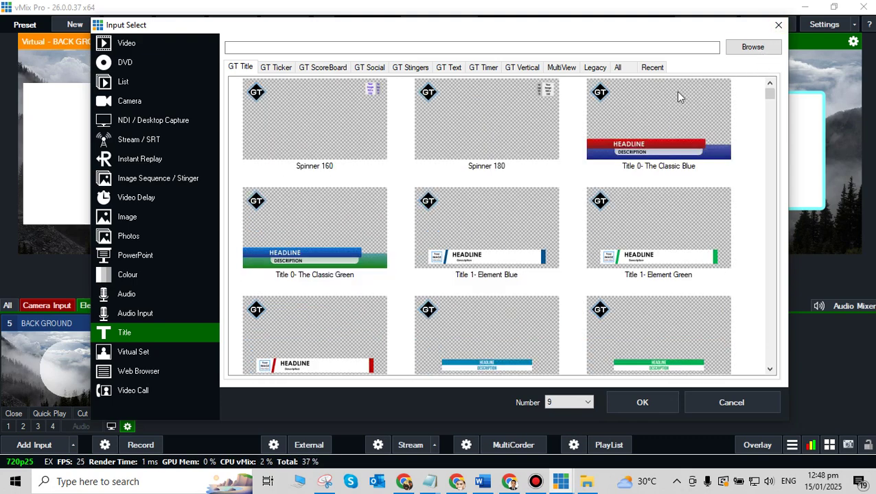
click(779, 24)
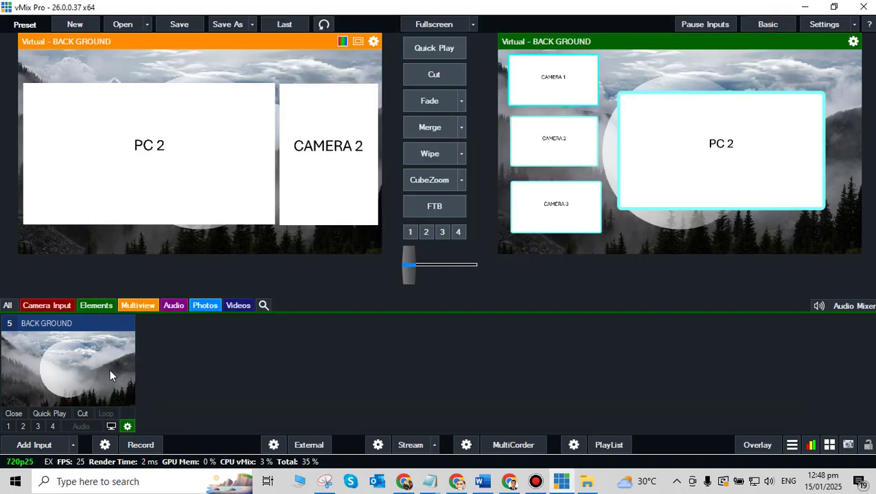
click(174, 306)
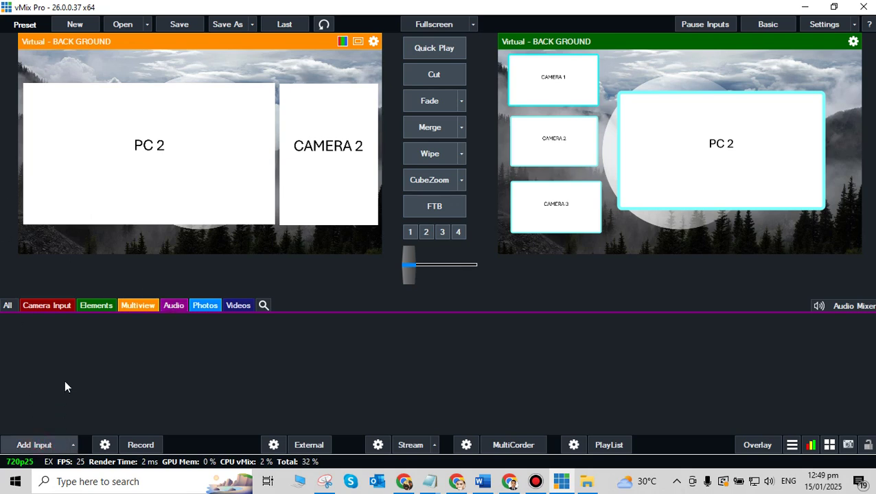
- Check the Audio Device list in Add Input, leave it at None, and close without adding
click(34, 445)
click(130, 315)
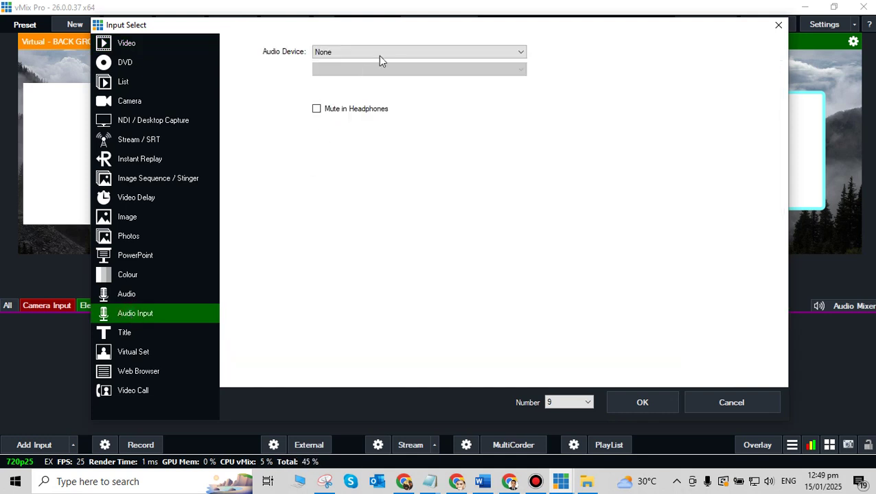
click(379, 55)
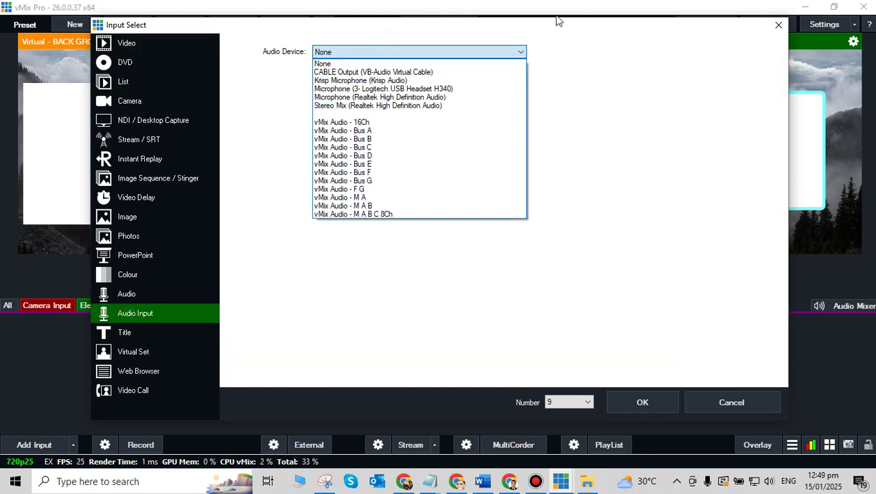
click(795, 33)
click(778, 25)
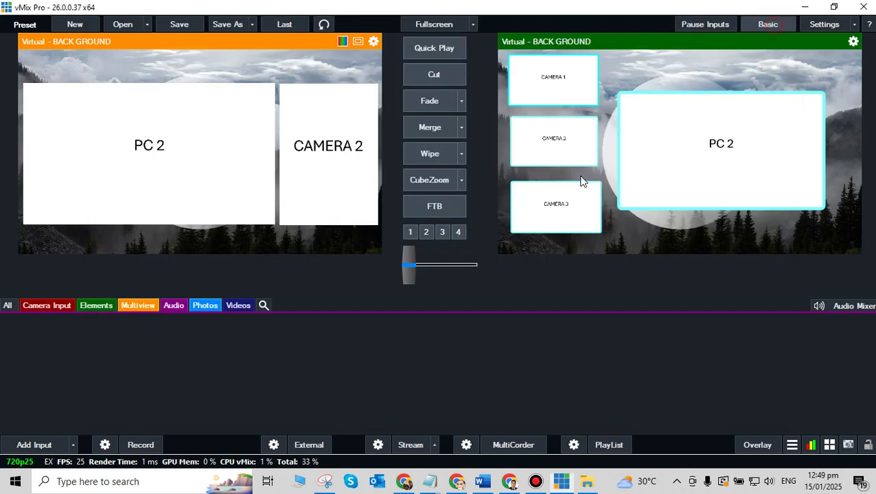
click(202, 307)
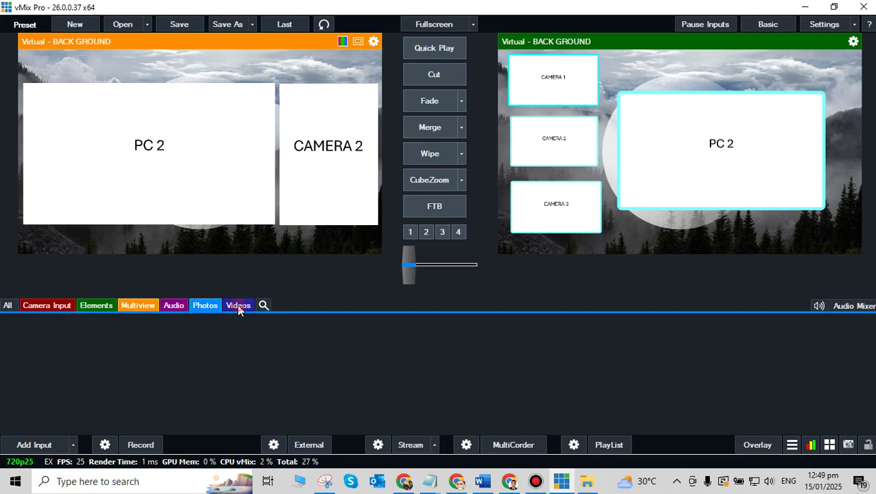
- Cycle through the Videos, Photos, Audio, multiview, Elements and camera categories, then list all inputs
click(216, 305)
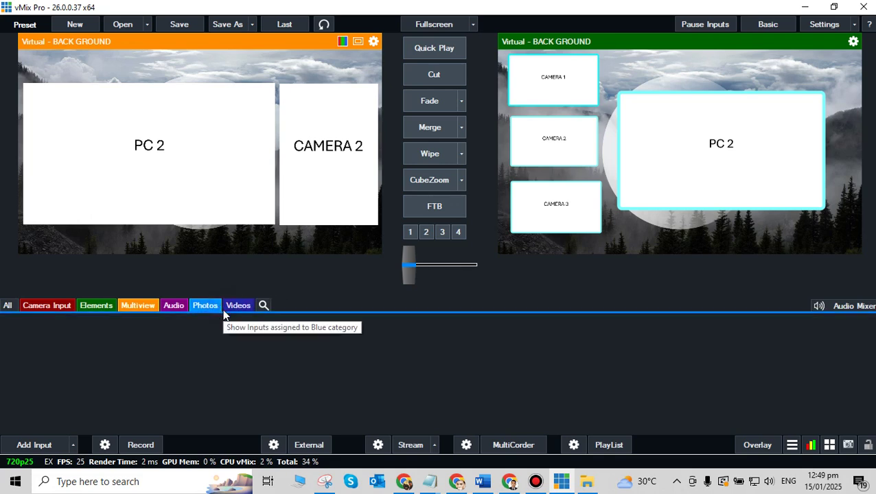
click(236, 307)
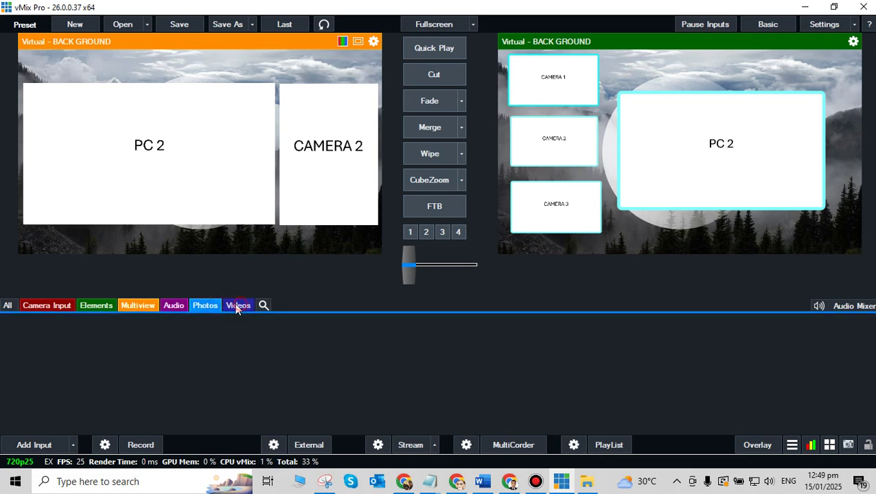
click(175, 305)
click(141, 305)
click(85, 307)
click(57, 306)
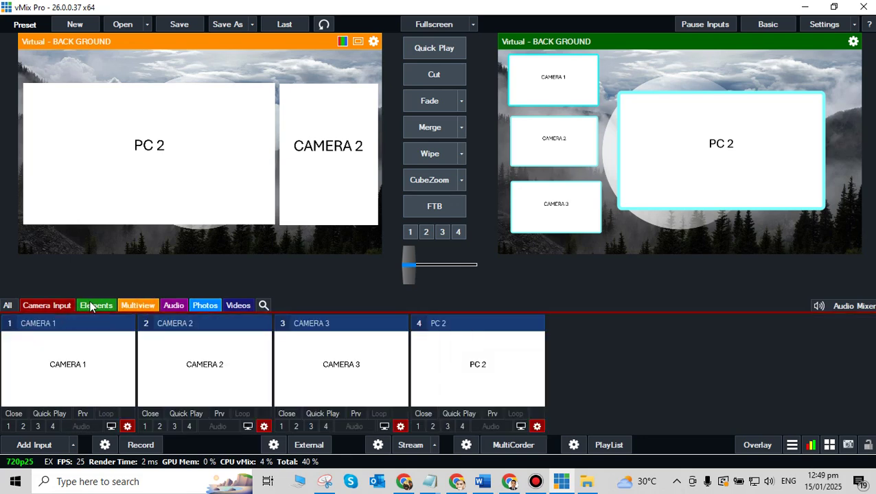
click(92, 306)
click(46, 305)
click(8, 307)
scroll(414, 375, down, 2)
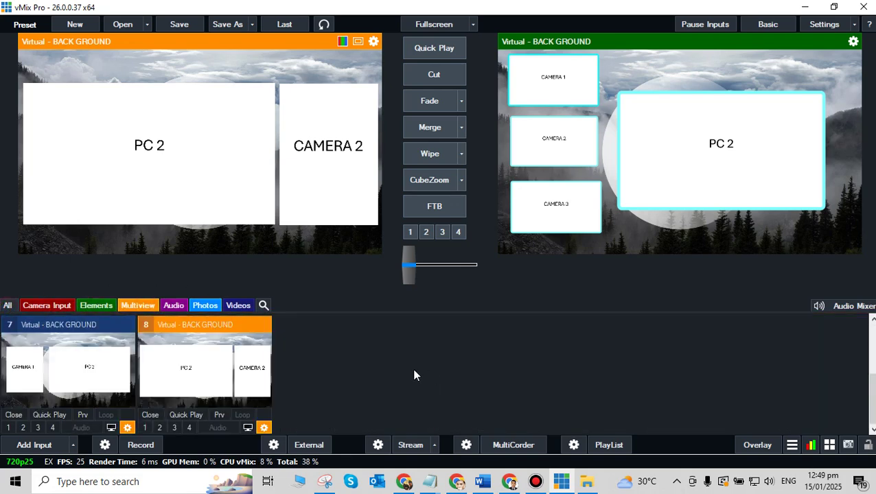
scroll(390, 385, up, 2)
- Switch shots through BACK GROUND, the three-camera layout, PC 2, CAMERA 3, CAMERA 2 and CAMERA 1
click(632, 358)
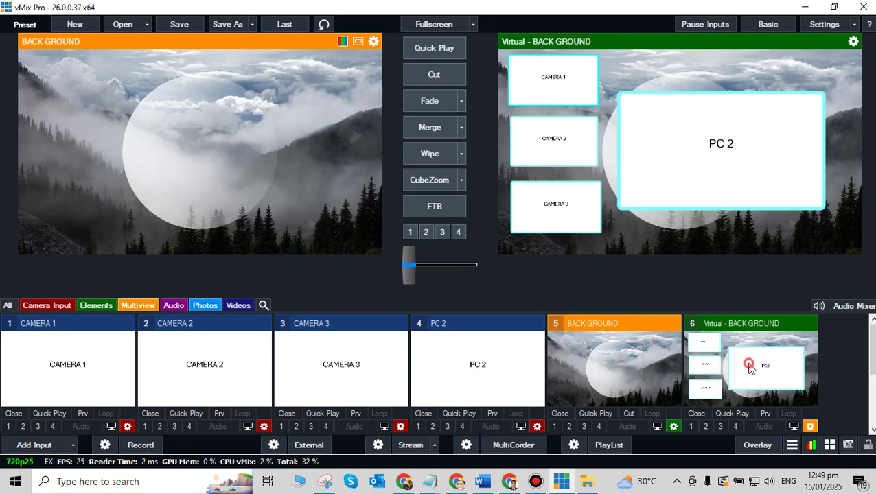
click(739, 364)
click(496, 384)
click(357, 372)
click(229, 367)
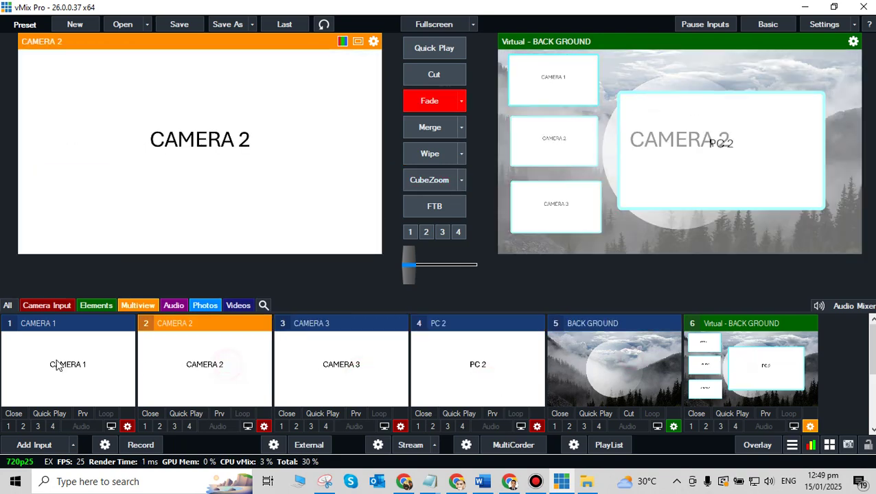
click(59, 363)
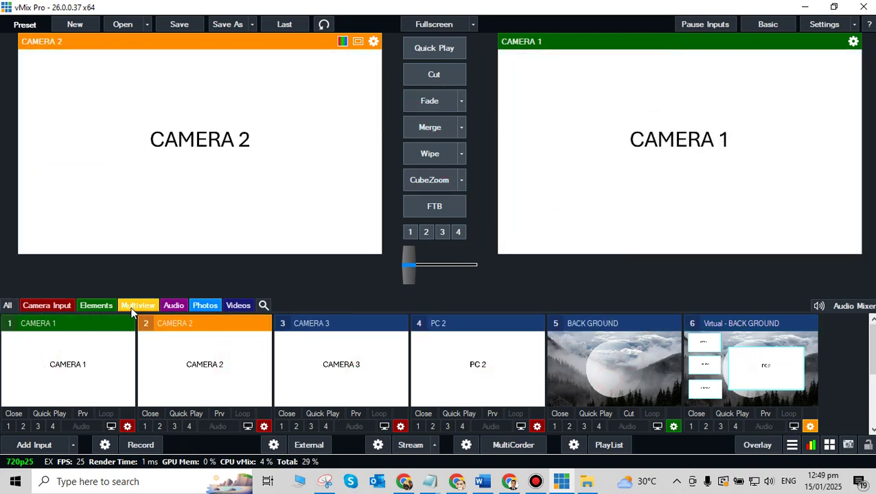
- Filter the input list down to the Camera Input category
click(94, 305)
click(93, 306)
click(46, 305)
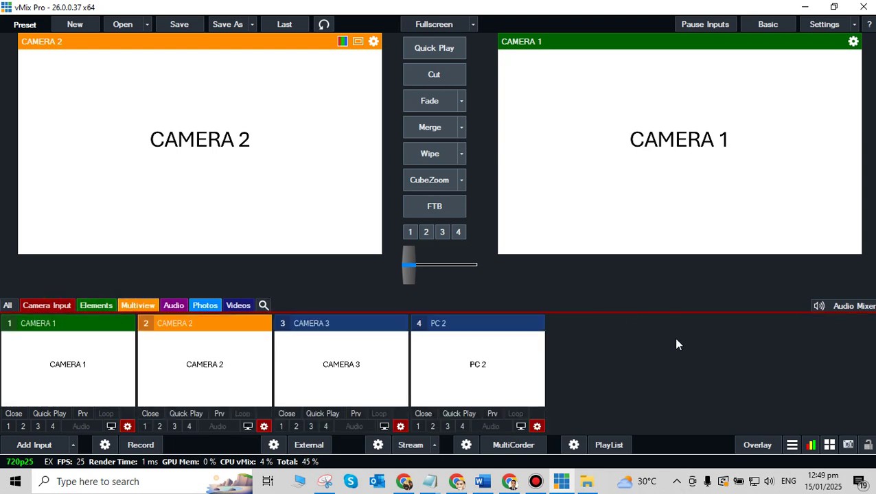